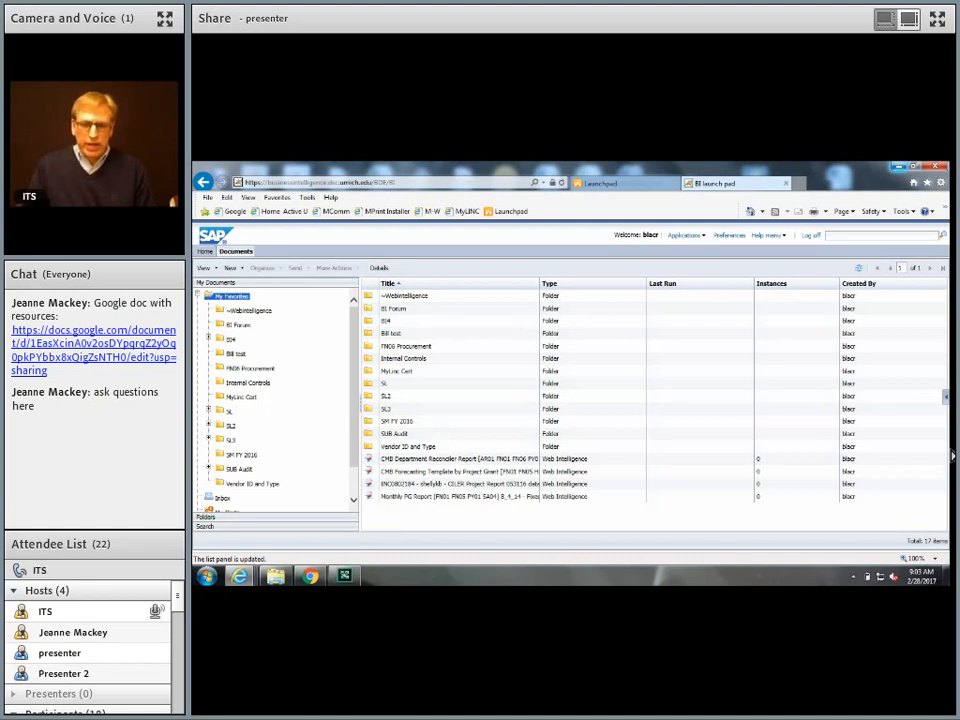
Set the Web Intelligence preferences to Applet for both viewing and modifying documents, and save them
drag(386, 320, 503, 517)
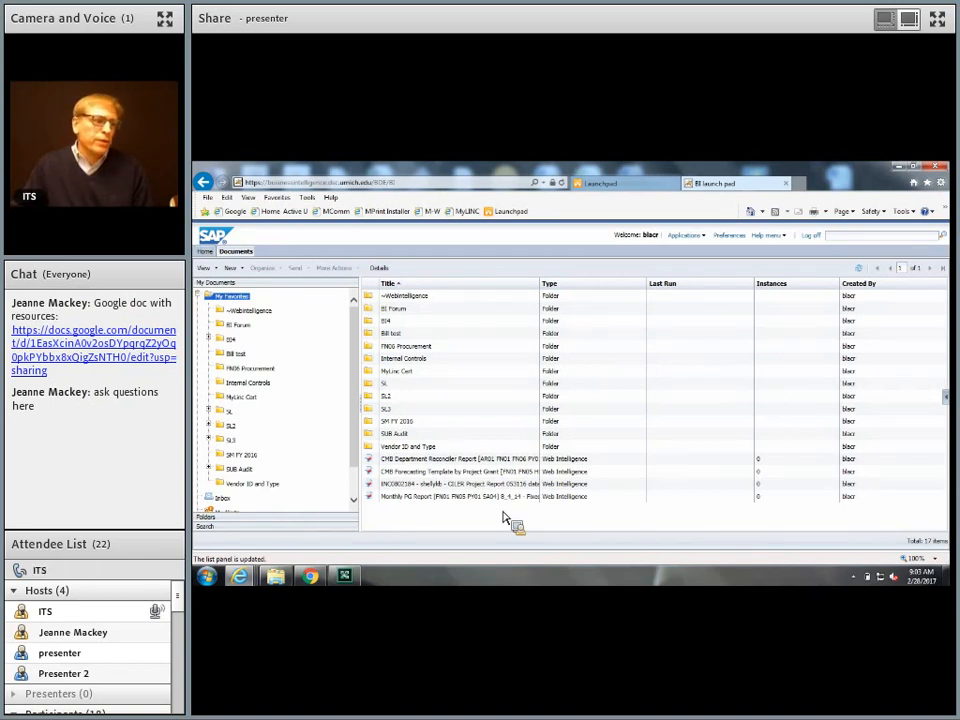
drag(503, 517, 262, 360)
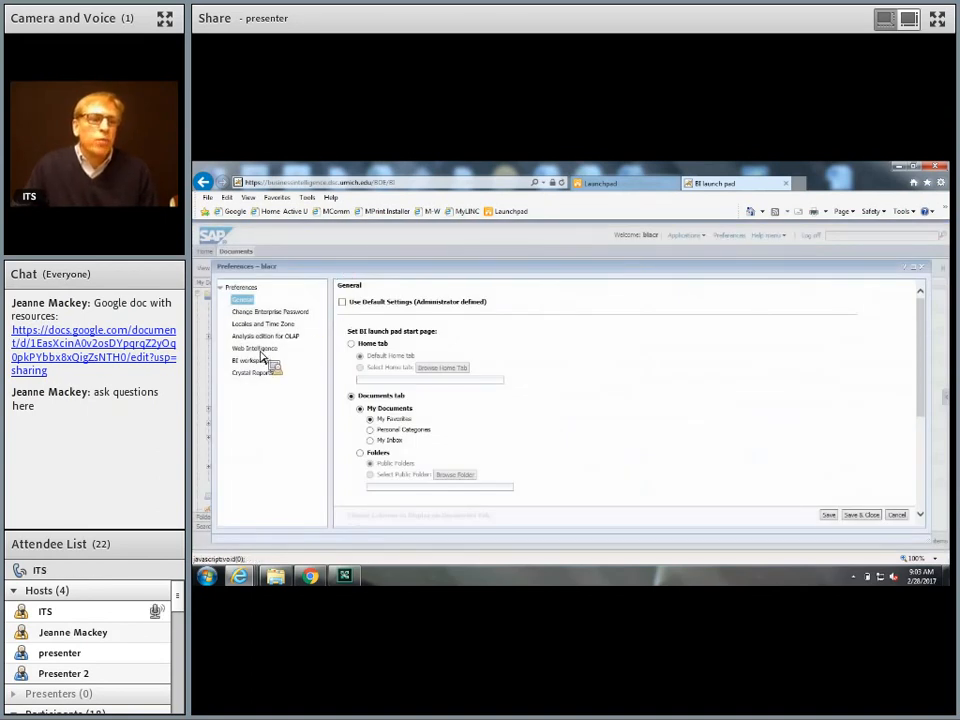
click(261, 351)
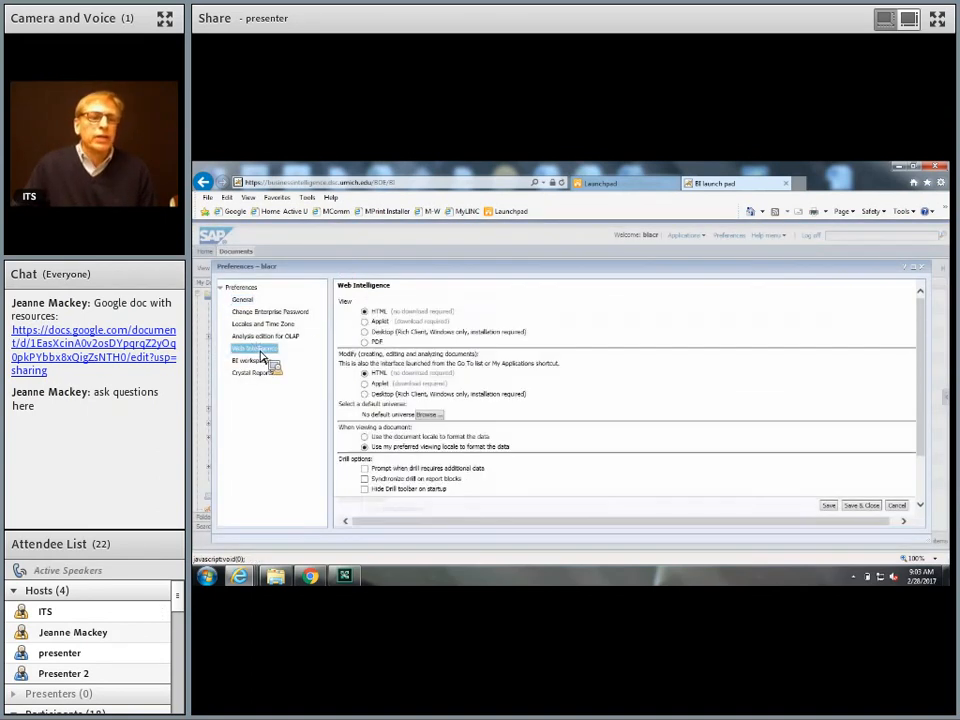
click(366, 322)
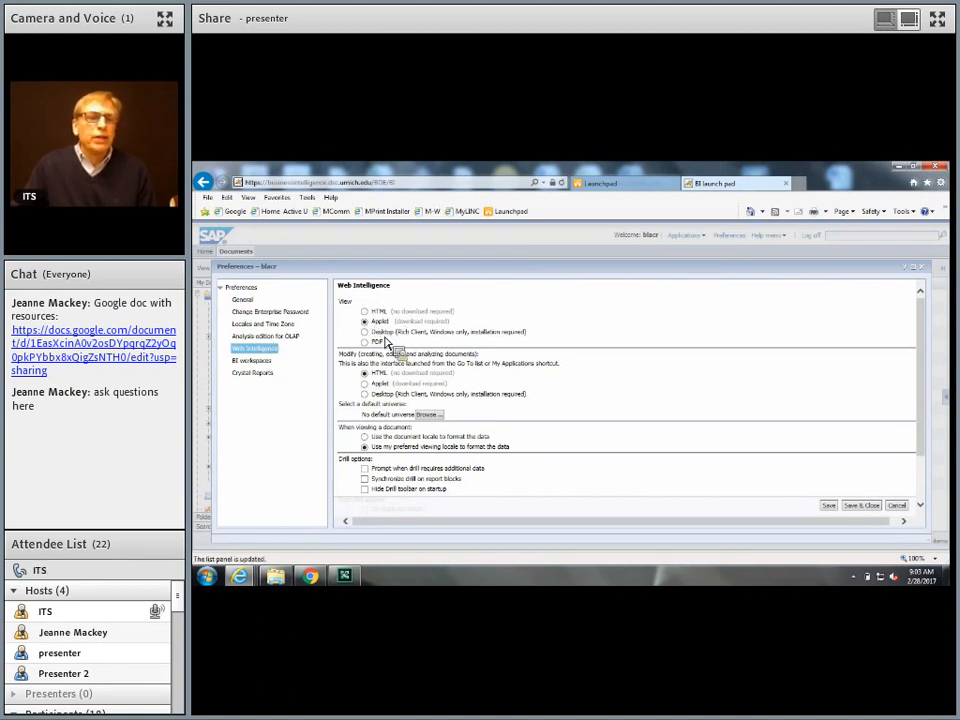
click(365, 383)
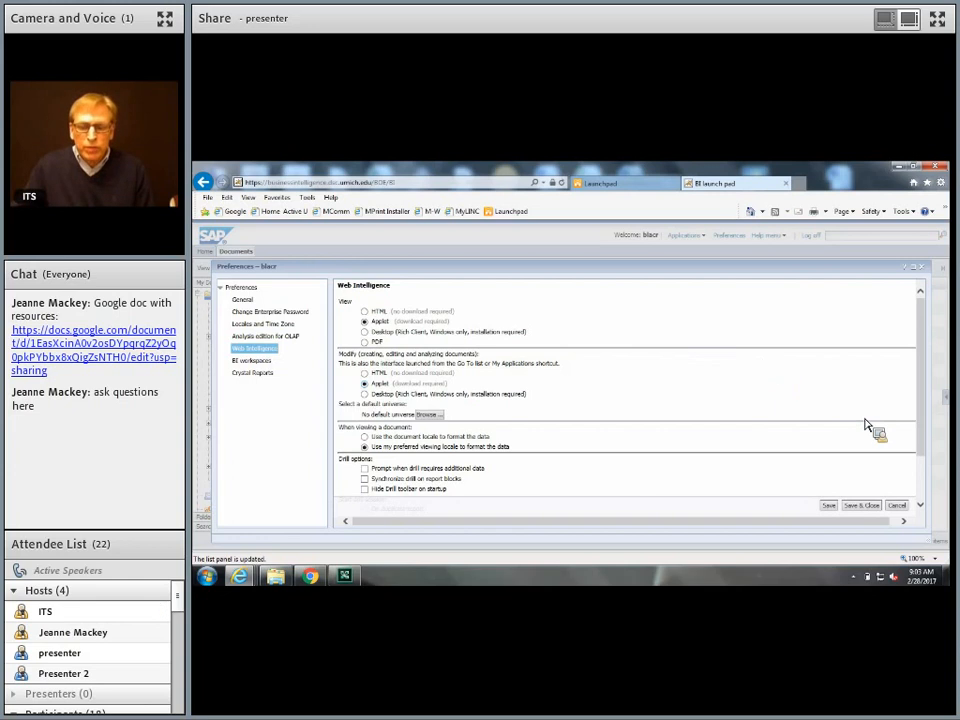
click(861, 506)
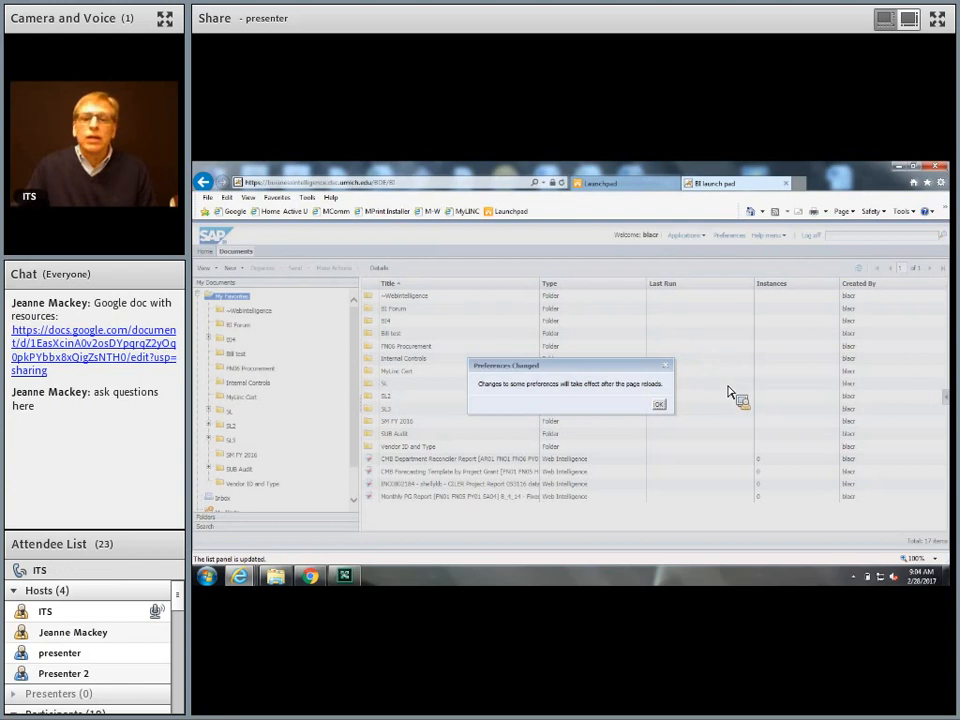
click(659, 405)
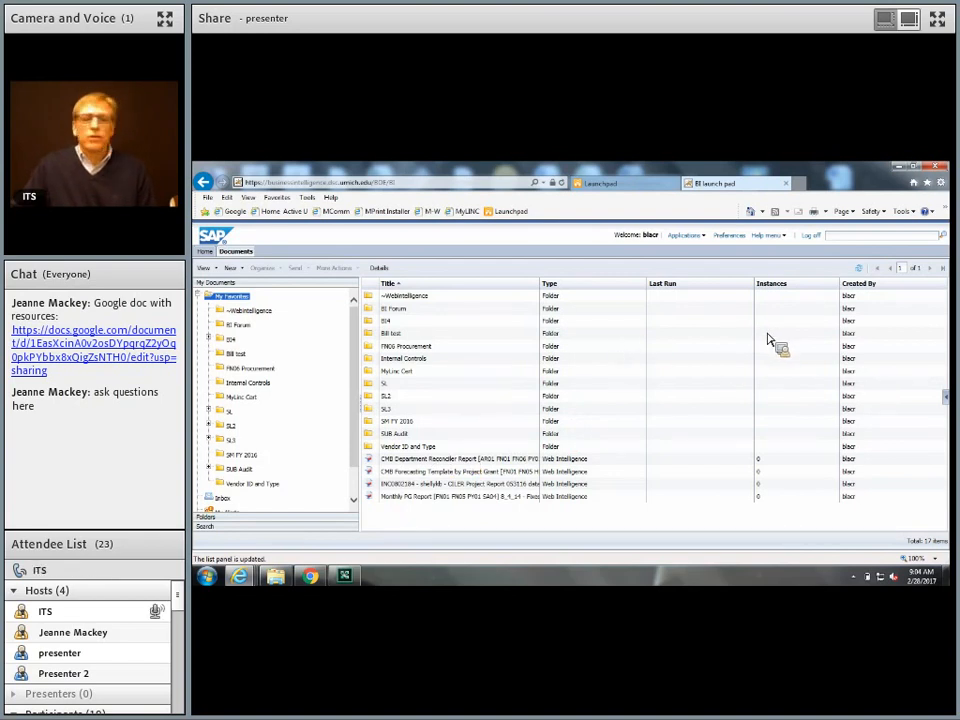
Launch Web Intelligence and create a new document based on the FN01 Rev Exp Act and Endow universe
click(690, 240)
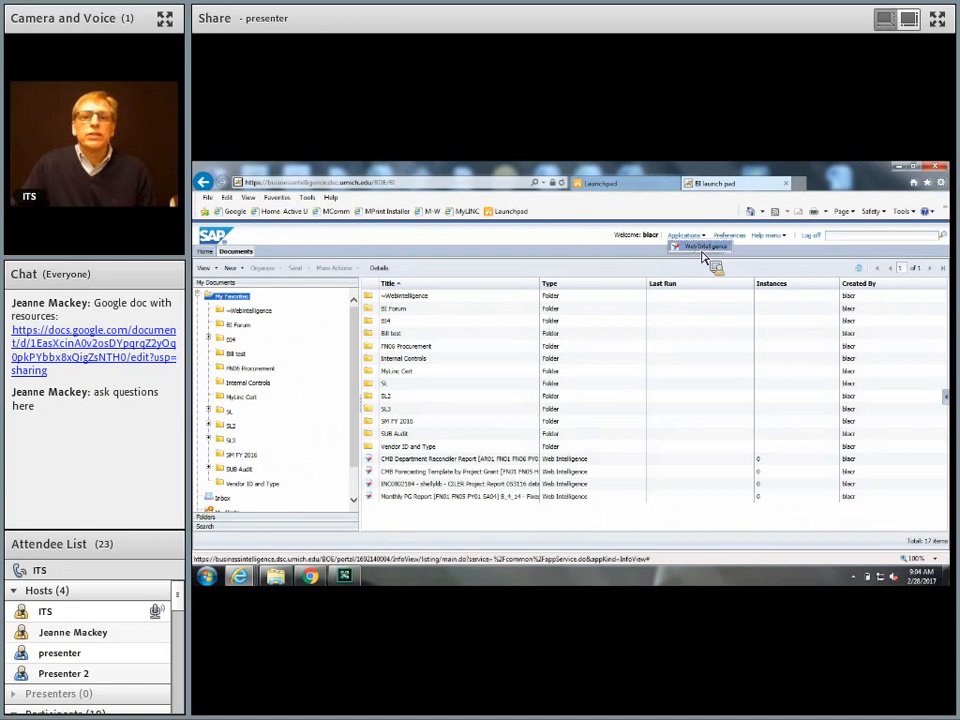
click(702, 249)
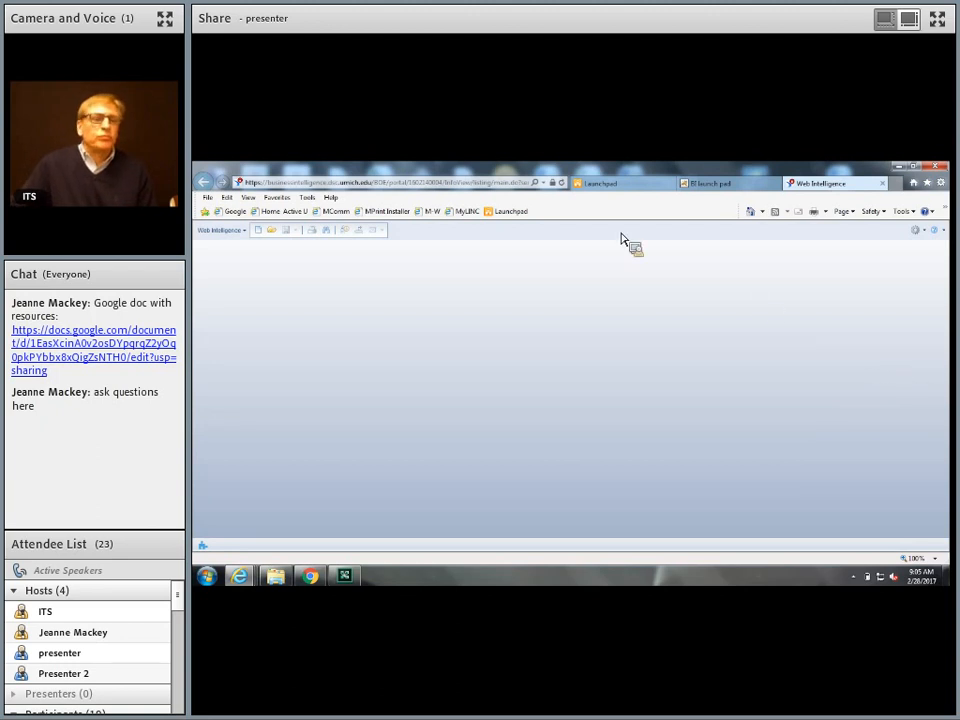
click(260, 233)
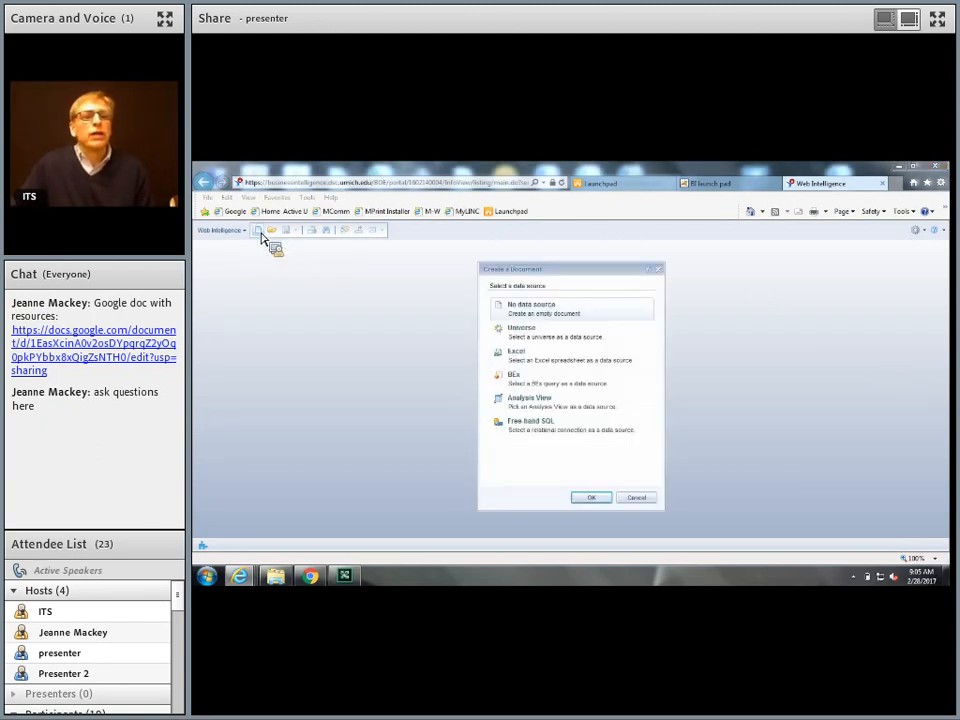
click(522, 336)
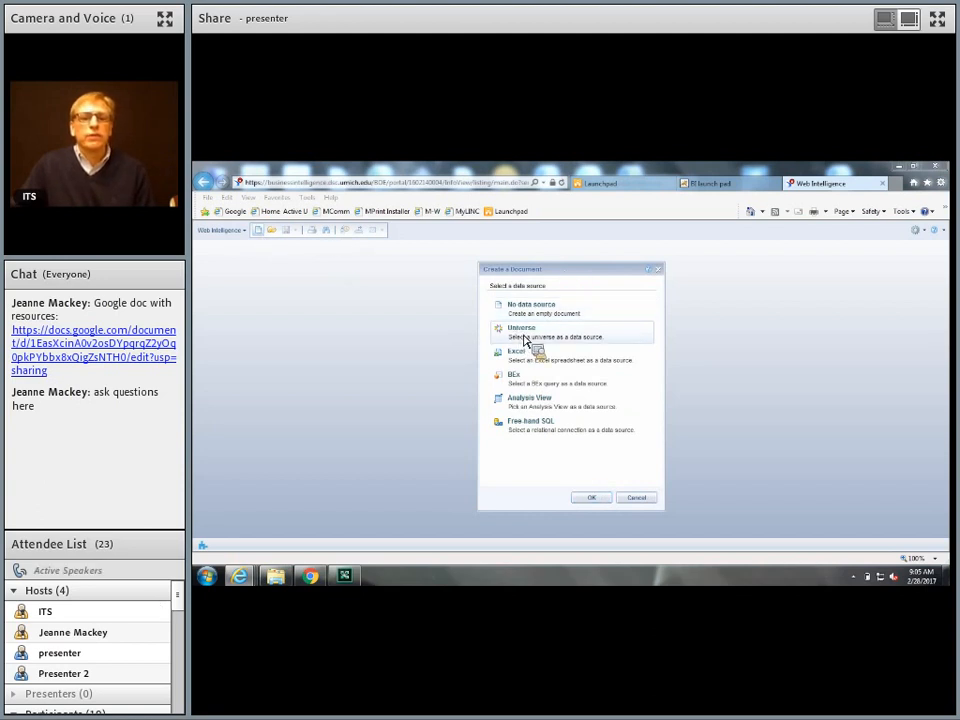
click(600, 501)
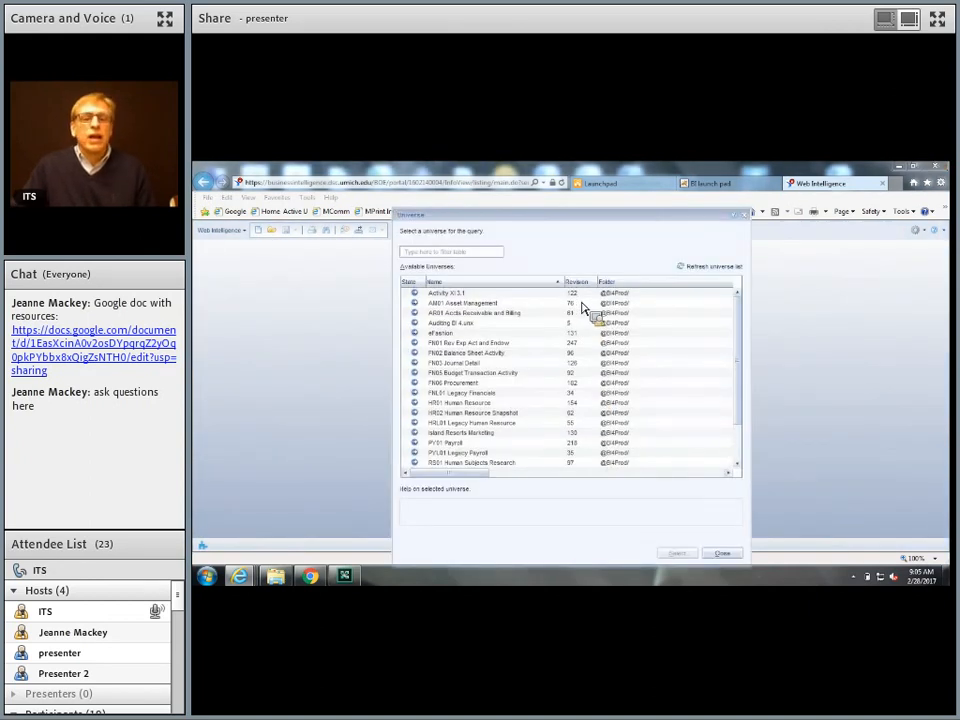
click(450, 345)
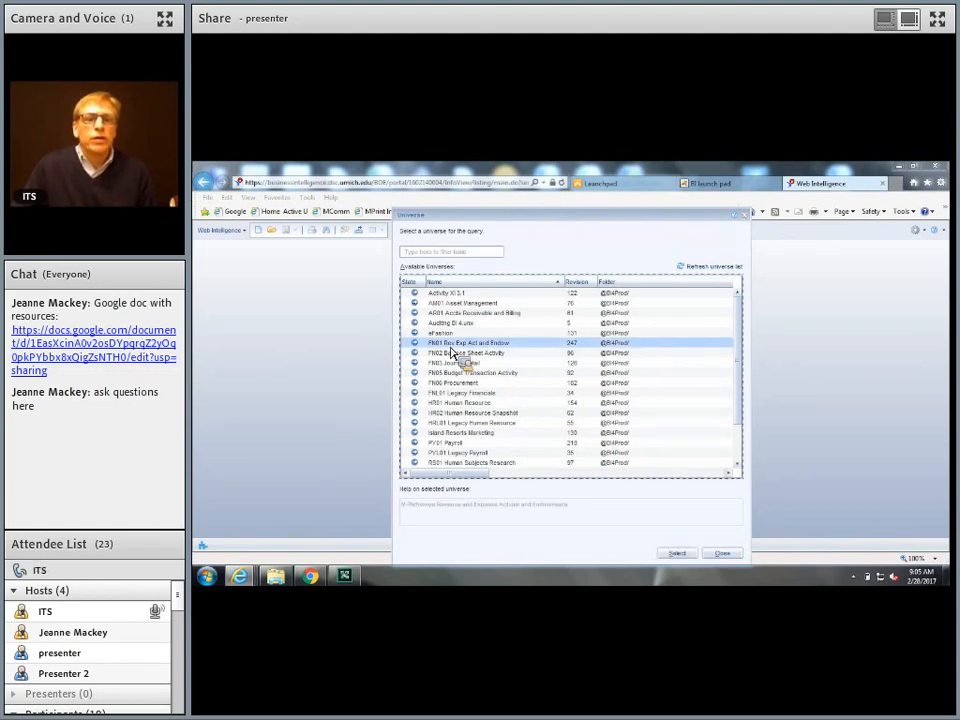
click(688, 552)
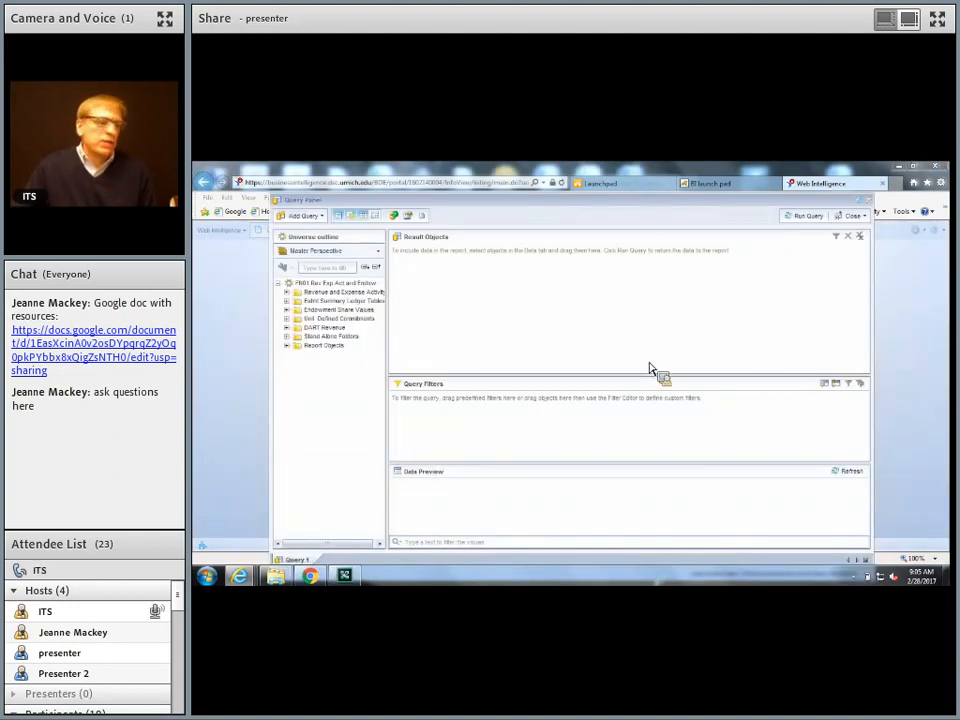
Hide the data preview and add all objects of the Cnvchartfd folder under Stand Alone Folders, Conversion Tables to the result objects
click(368, 221)
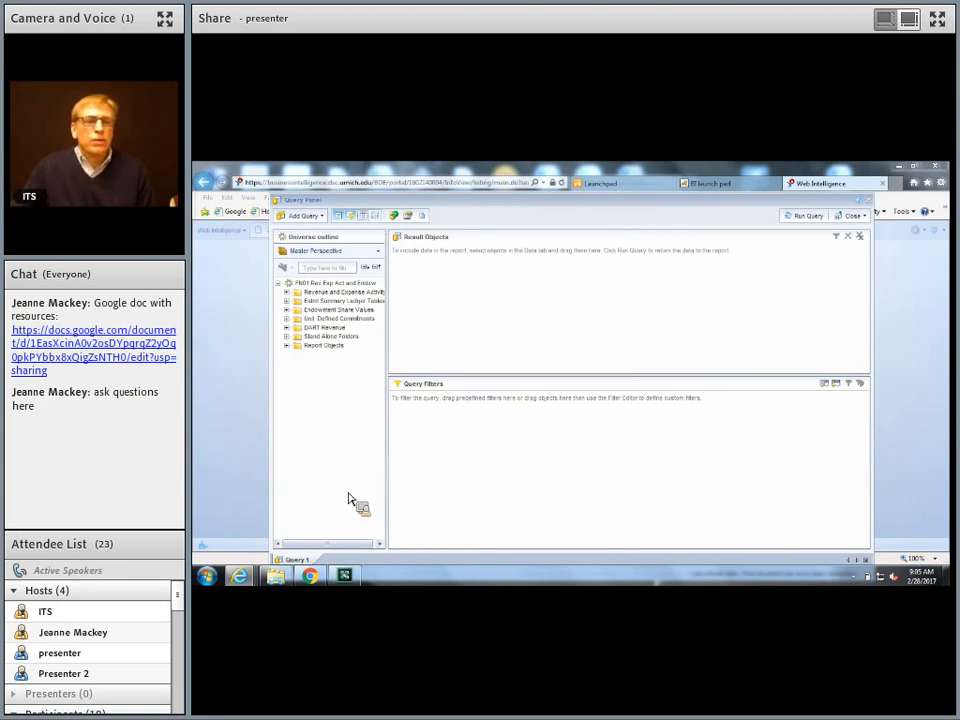
click(289, 337)
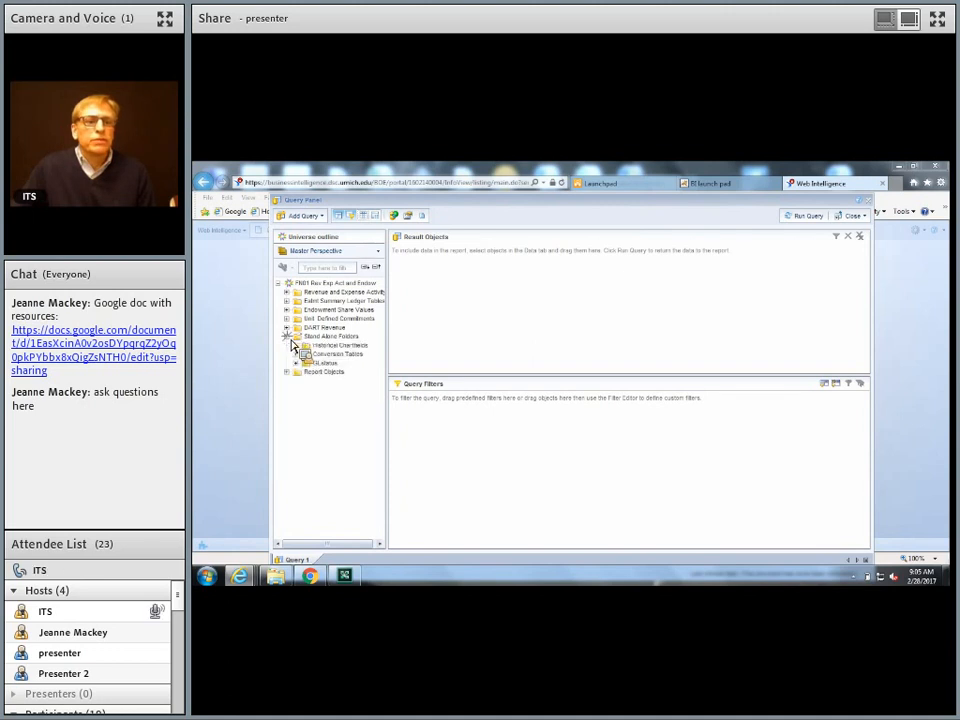
drag(296, 347, 462, 285)
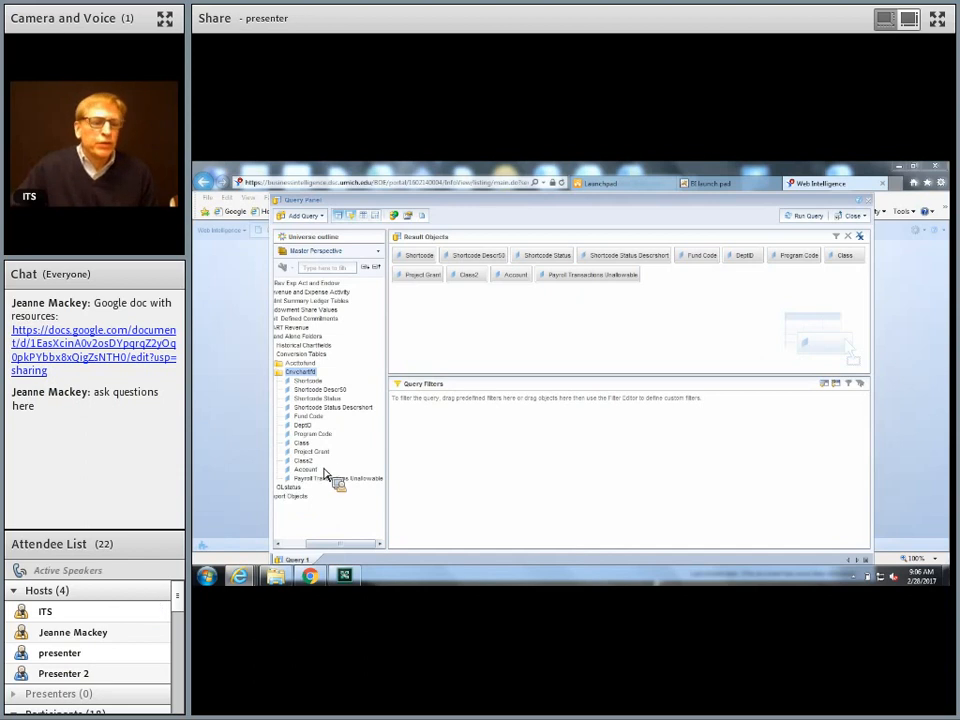
Add DeptID and Shortcode Status as query filters and set the DeptID operator to Equal to
drag(353, 470, 459, 432)
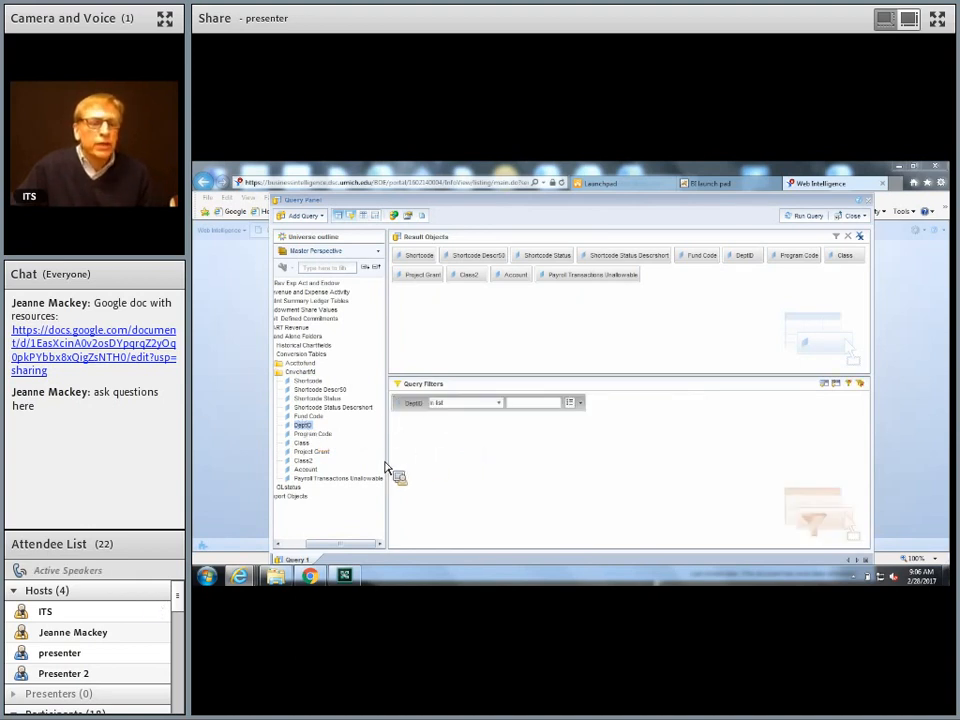
drag(367, 462, 469, 443)
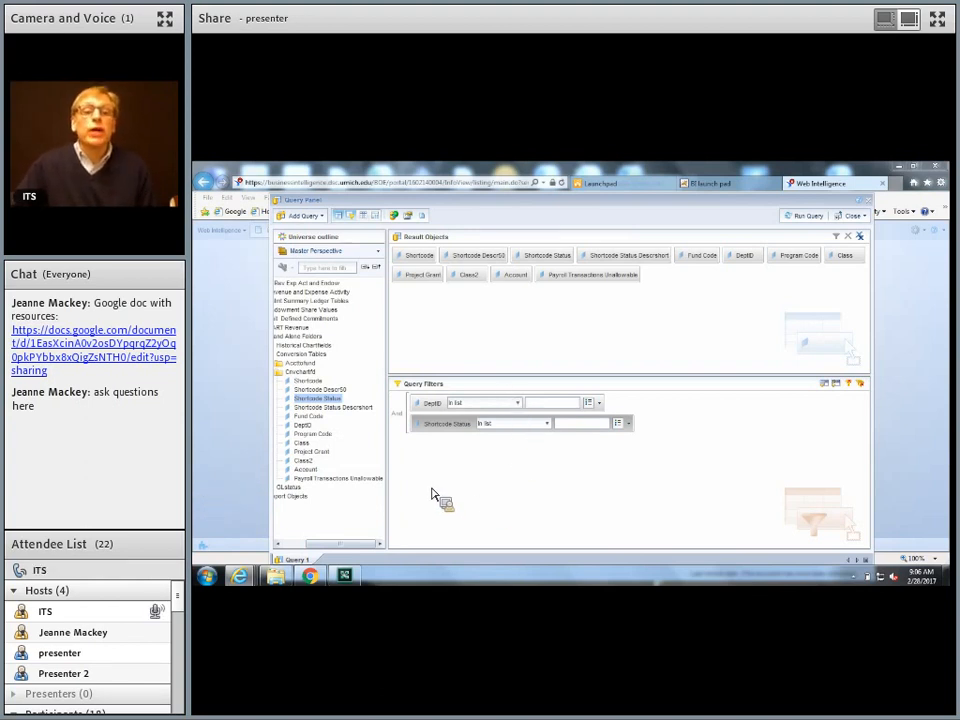
click(518, 403)
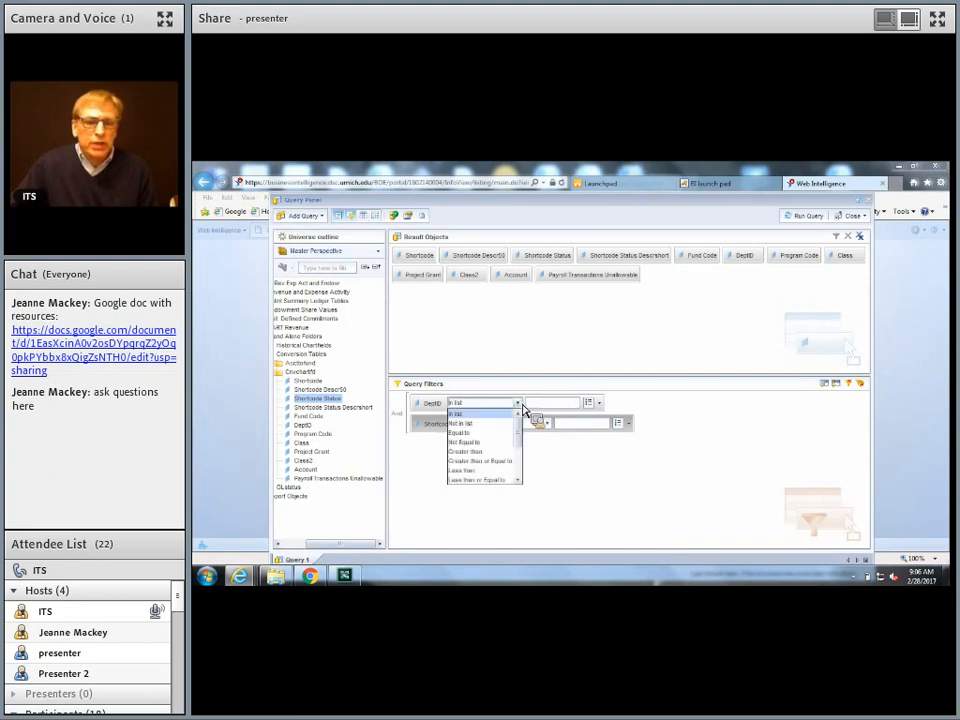
click(470, 434)
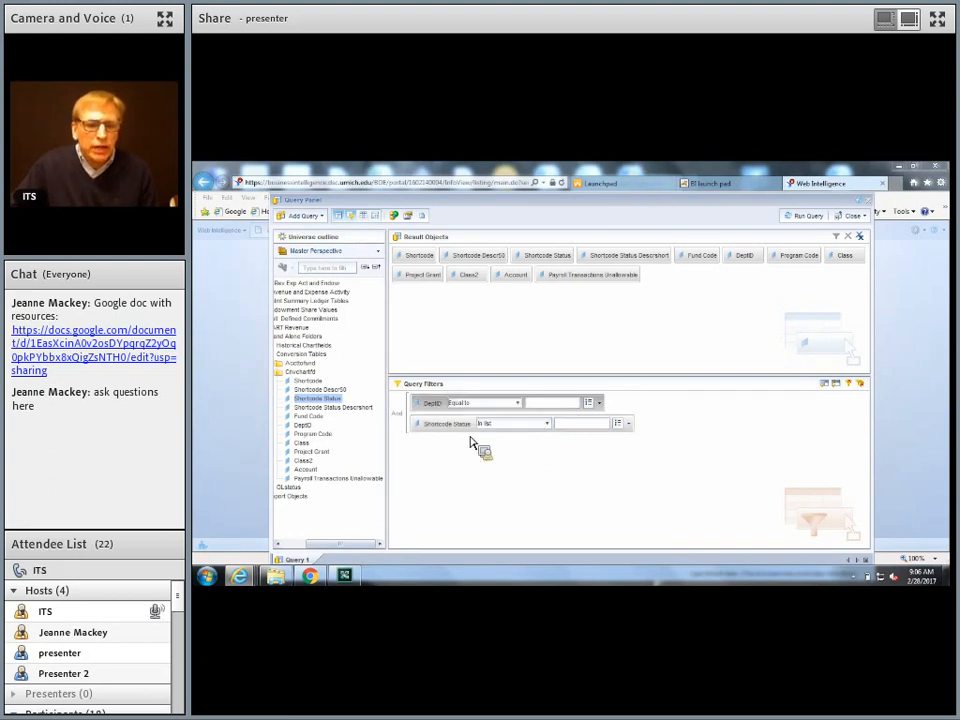
Make the DeptID and Shortcode Status filter values prompts, and close the query panel with the changes applied
click(601, 403)
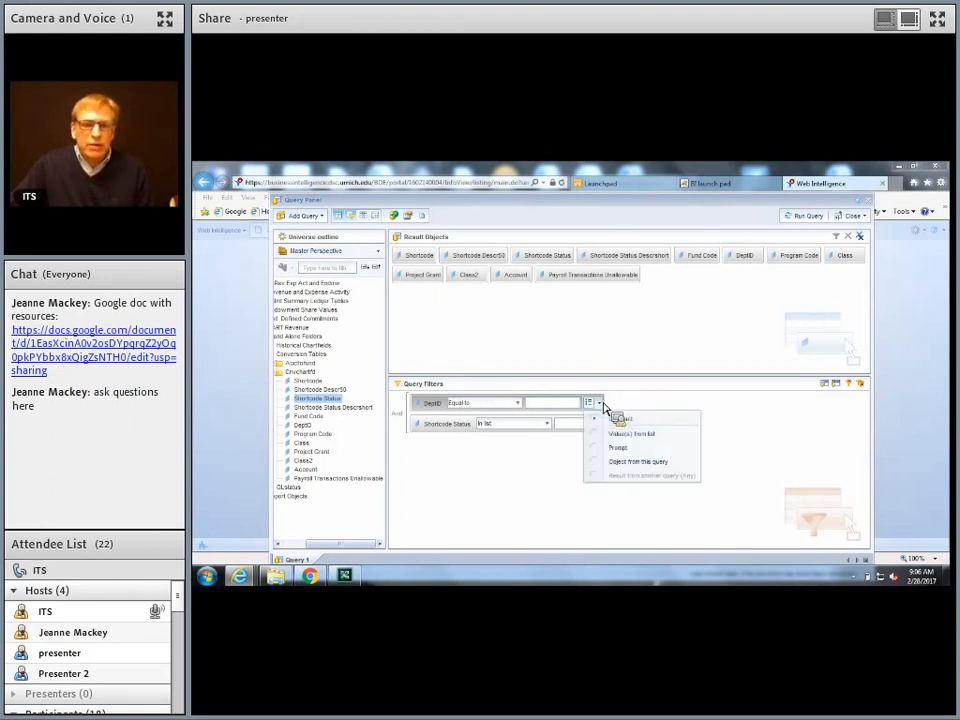
click(606, 448)
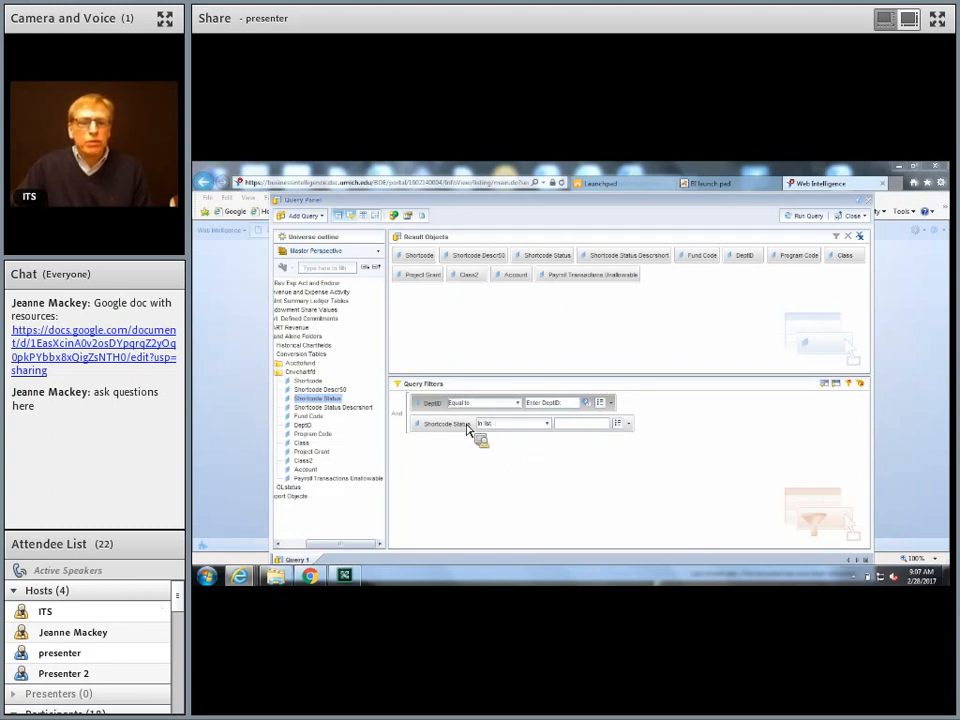
click(629, 424)
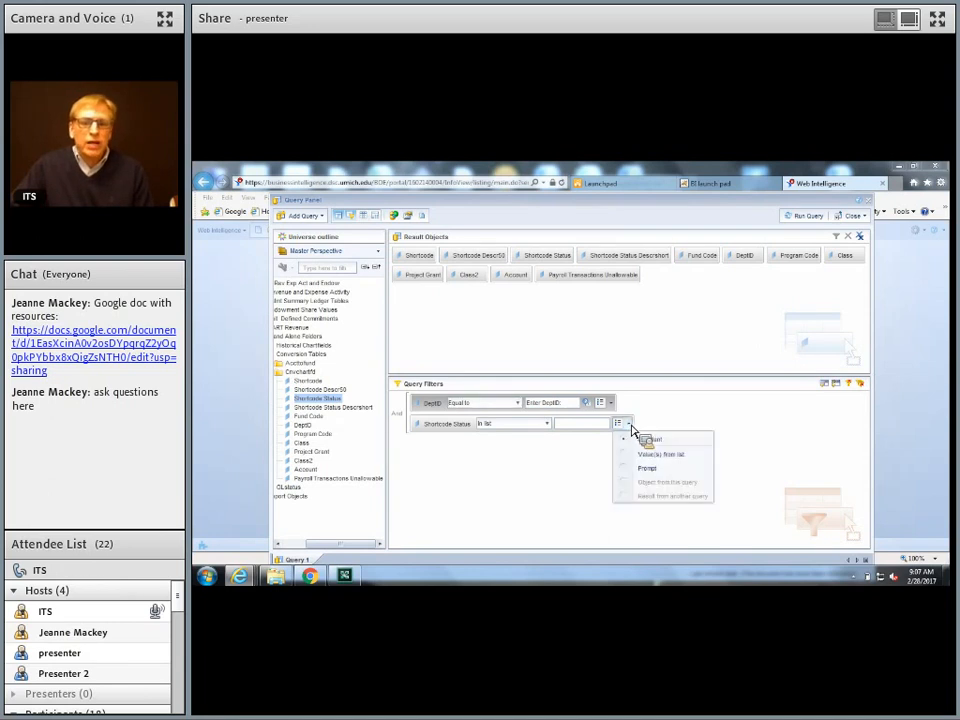
click(634, 470)
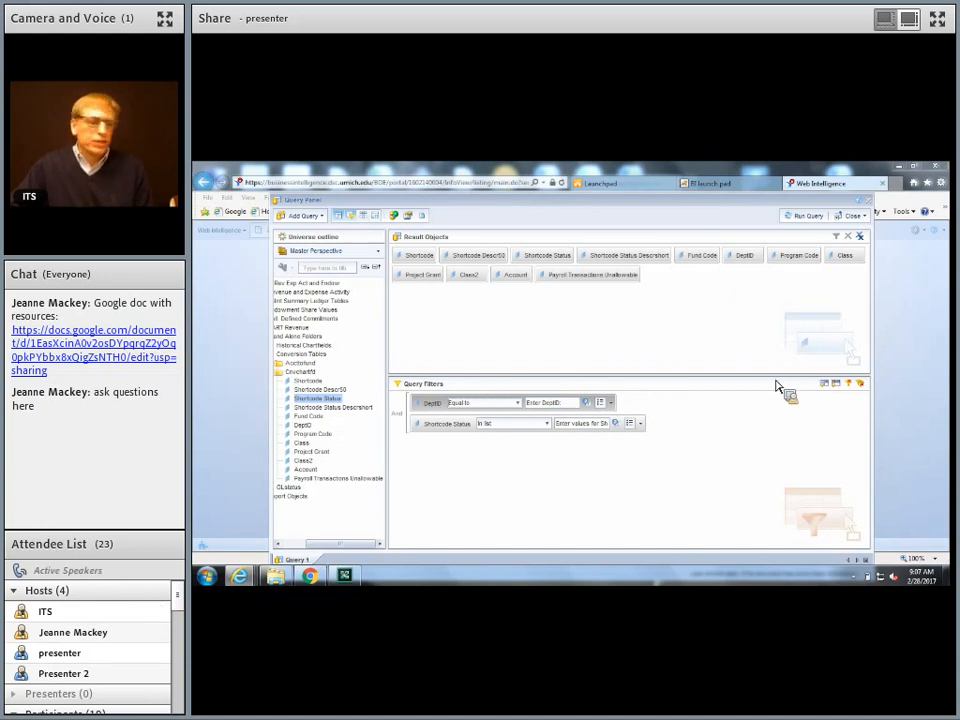
click(864, 218)
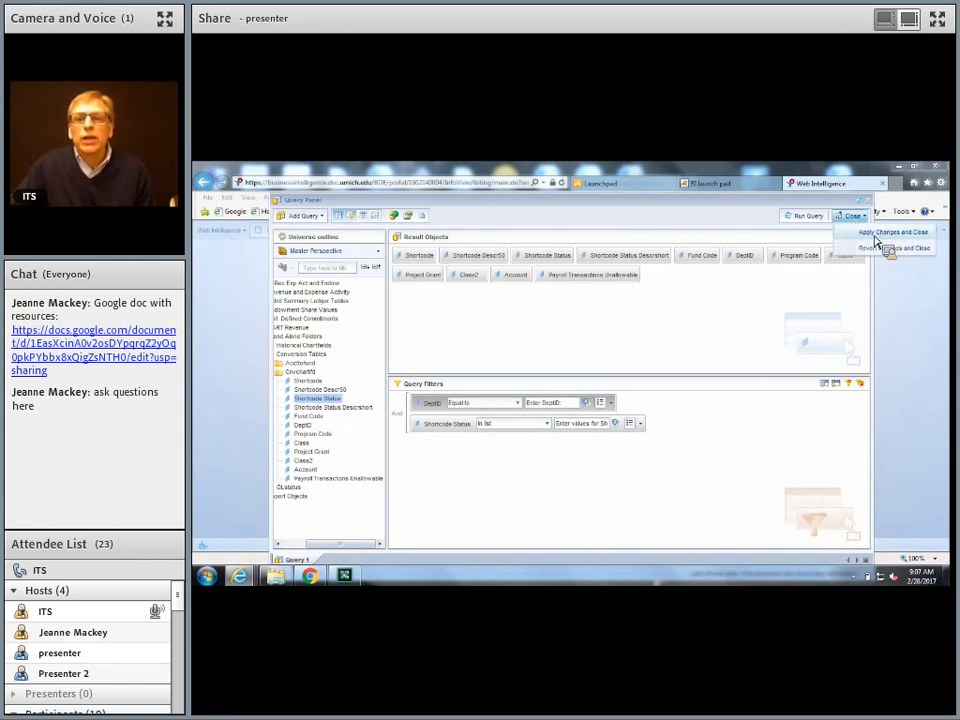
click(872, 233)
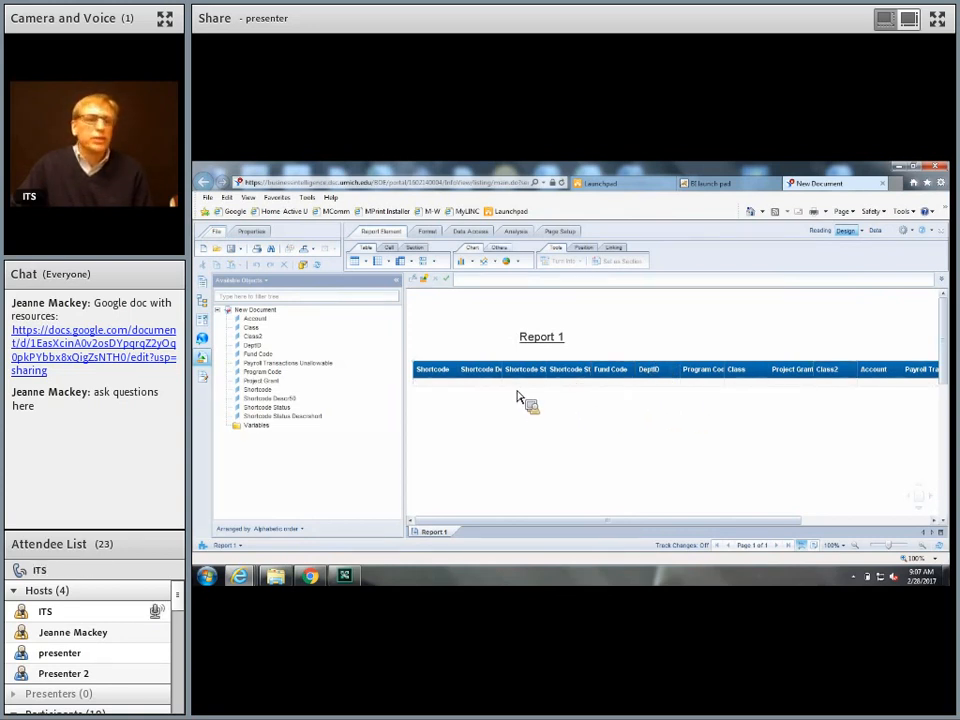
Refresh the report's data and answer the DeptID prompt with 173500
click(471, 234)
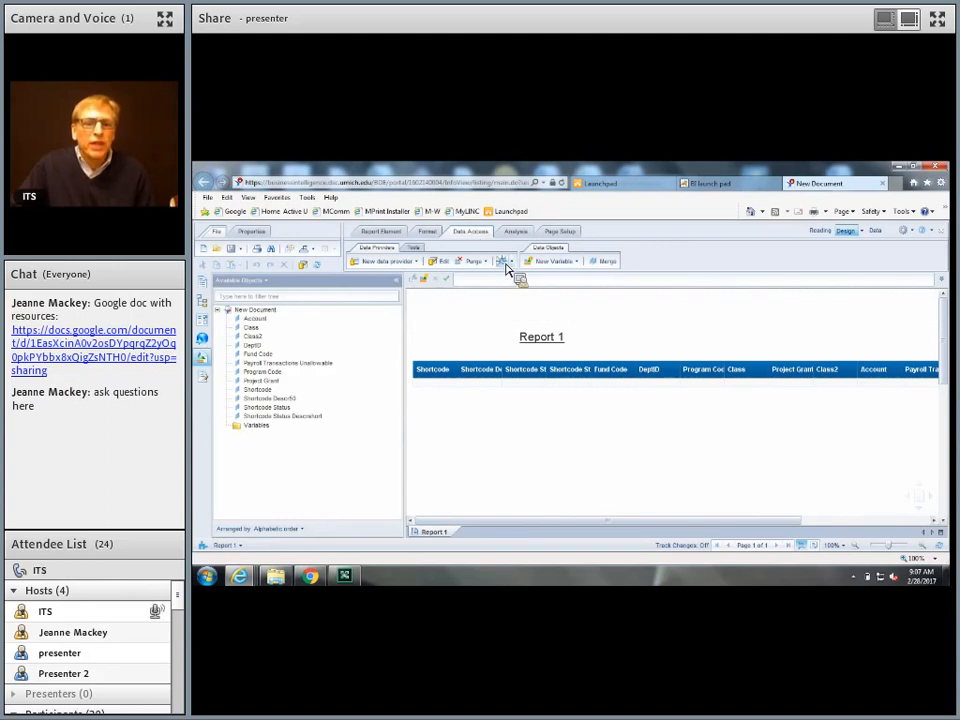
click(506, 266)
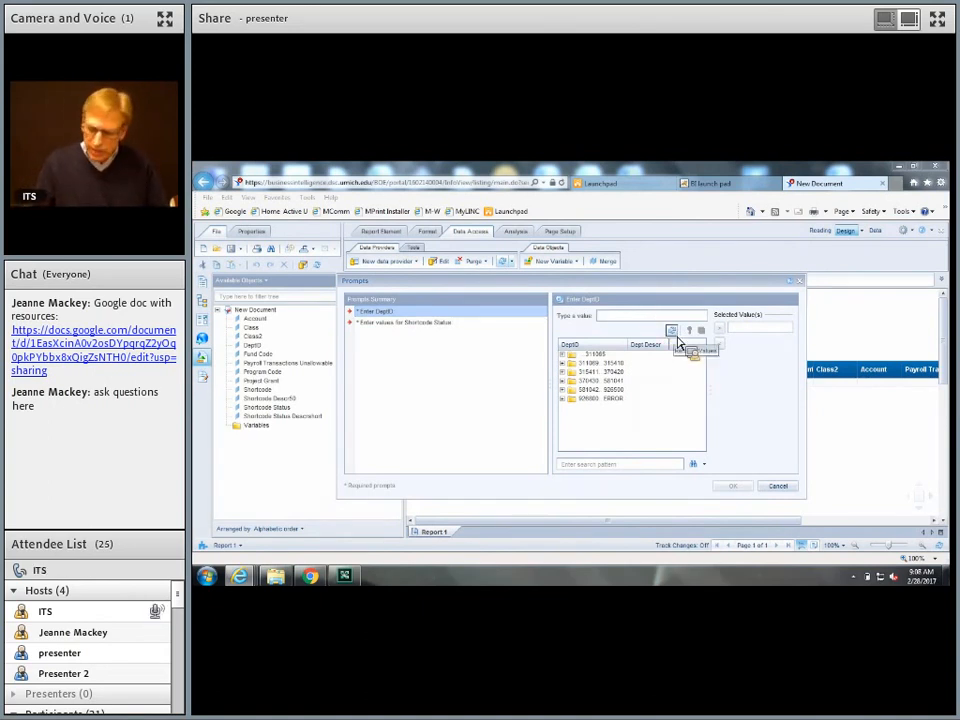
text(173)
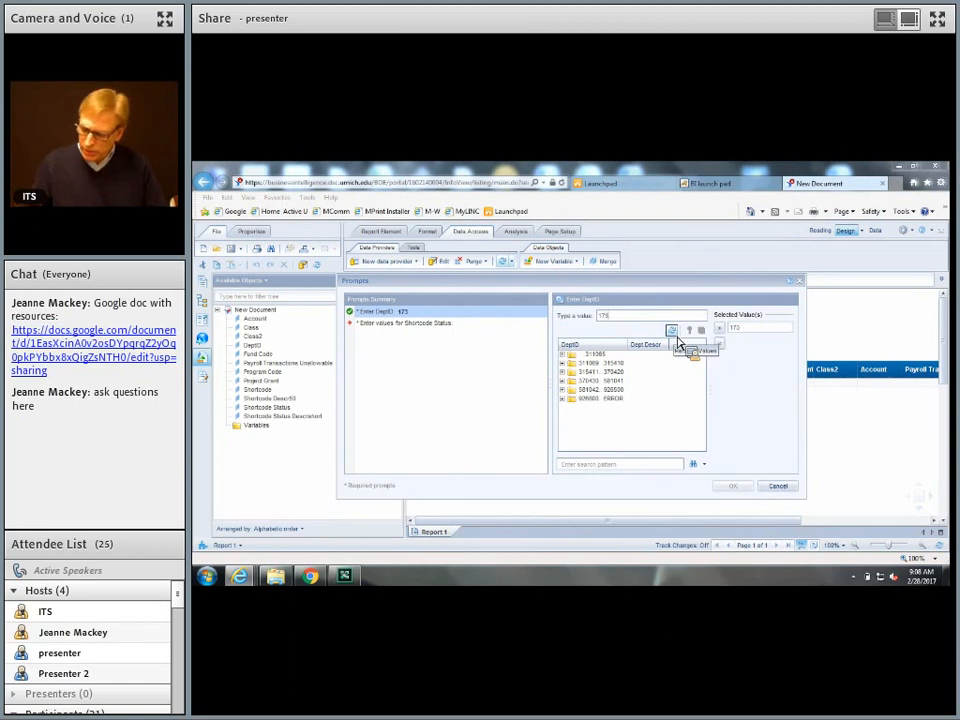
text(500)
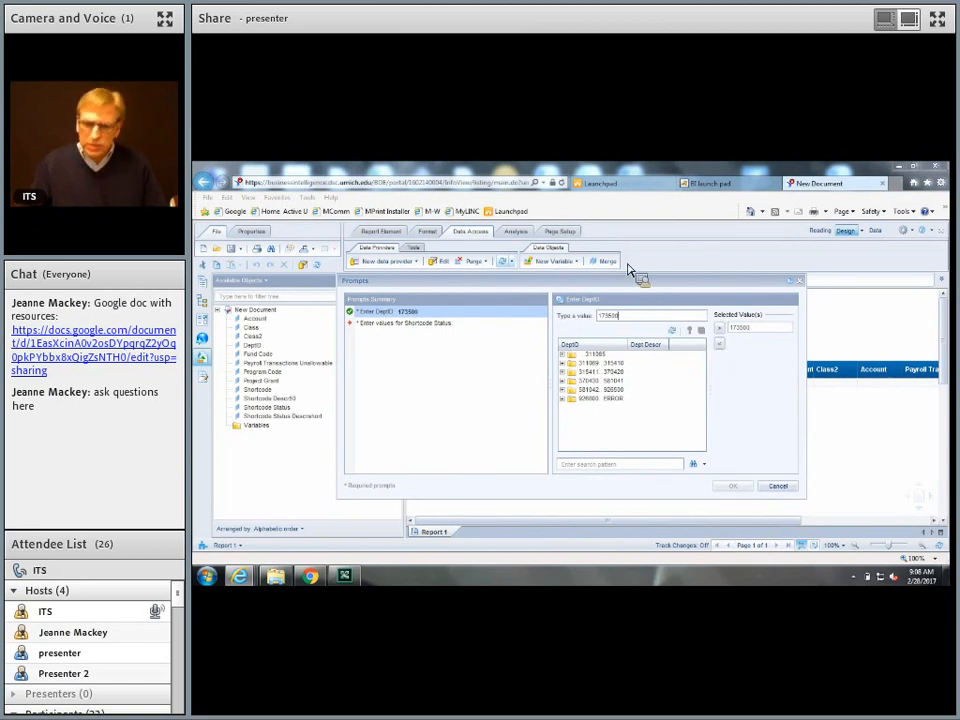
Answer the Shortcode Status prompt with E (Endowment) and O (Open), run the refresh, and check the report's last, first and second pages
click(478, 325)
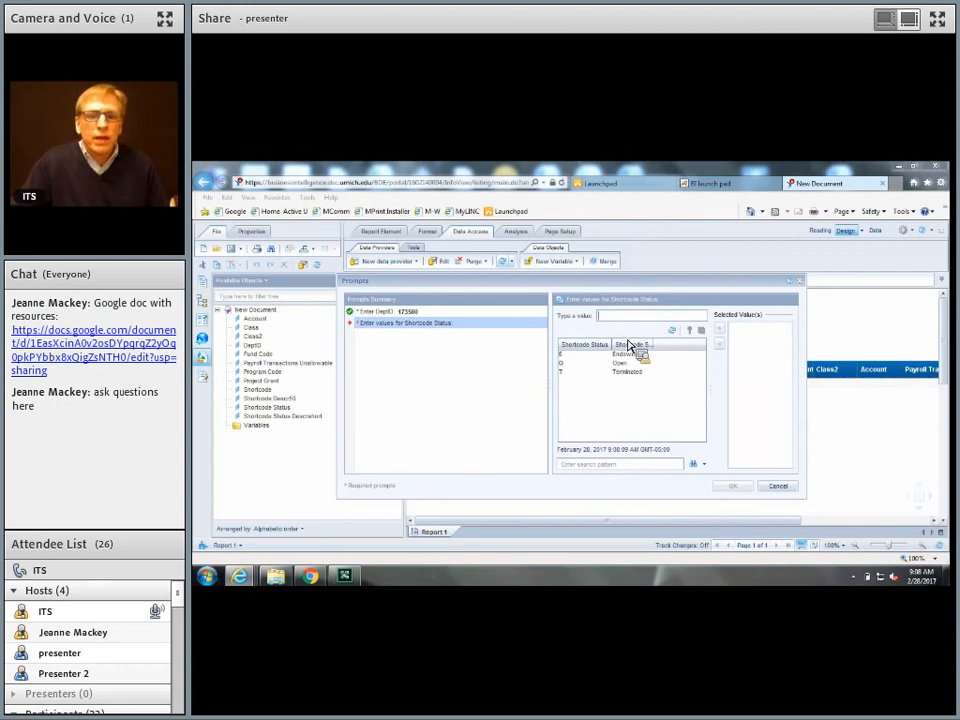
click(565, 356)
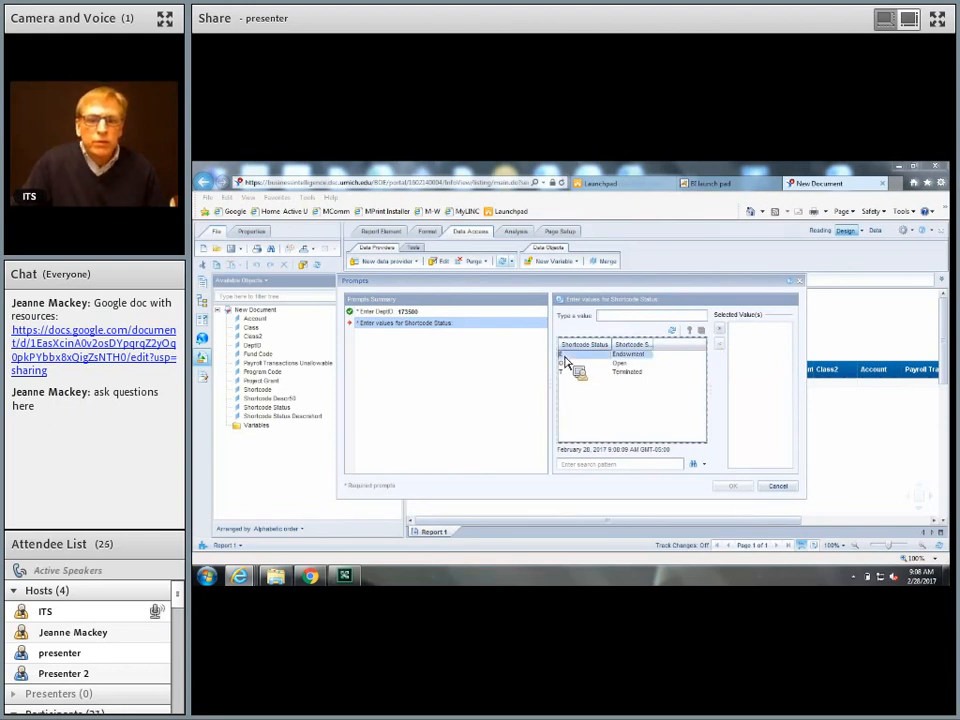
click(718, 329)
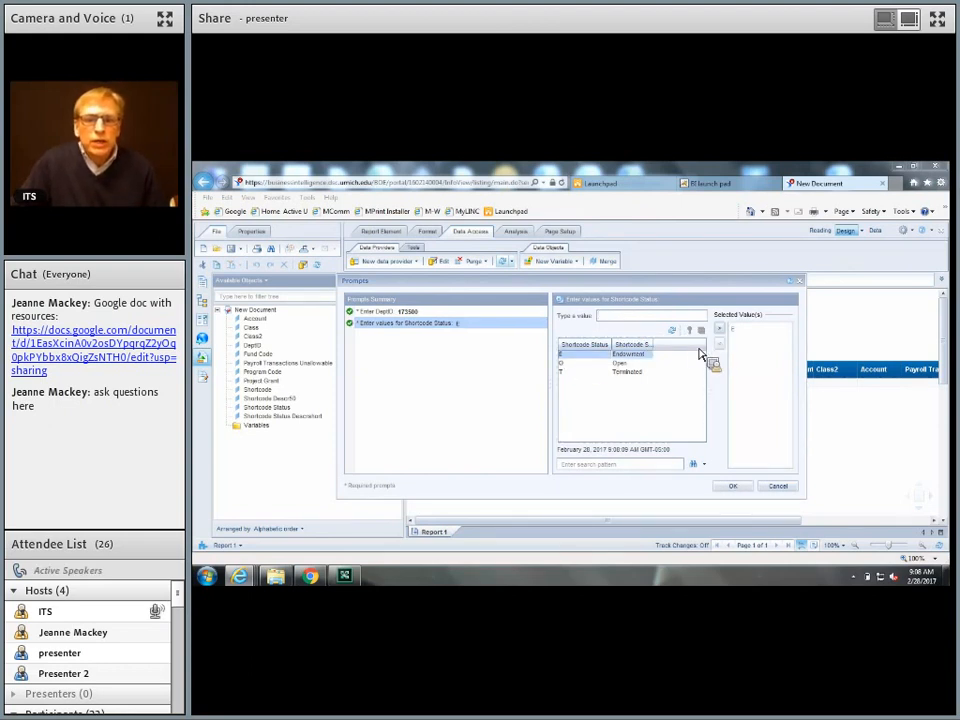
click(567, 364)
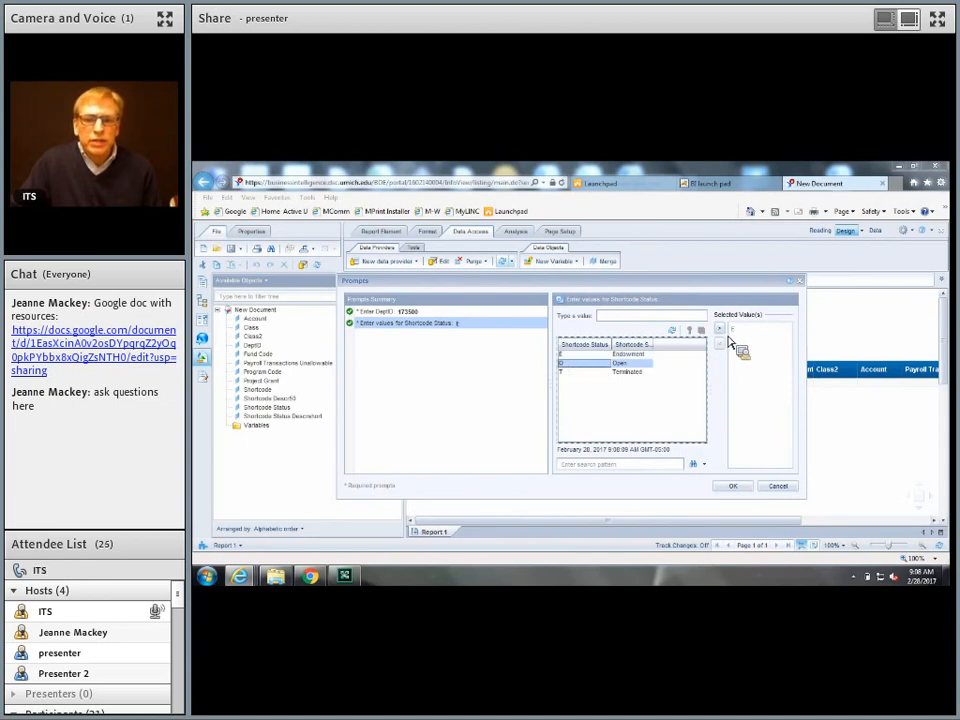
drag(737, 340, 725, 380)
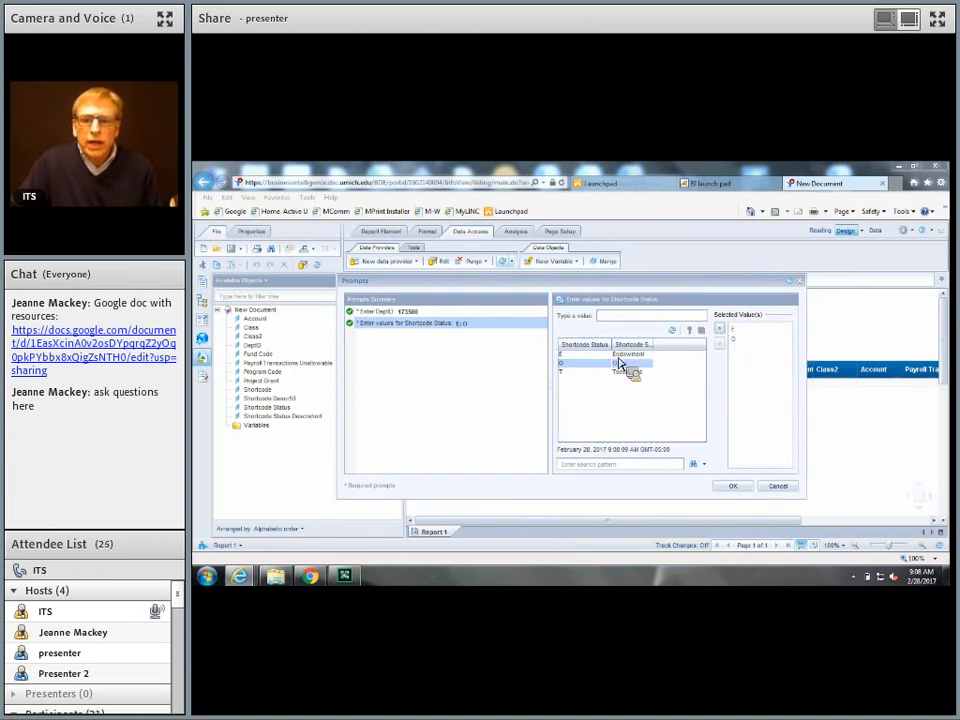
drag(627, 360, 750, 497)
click(737, 489)
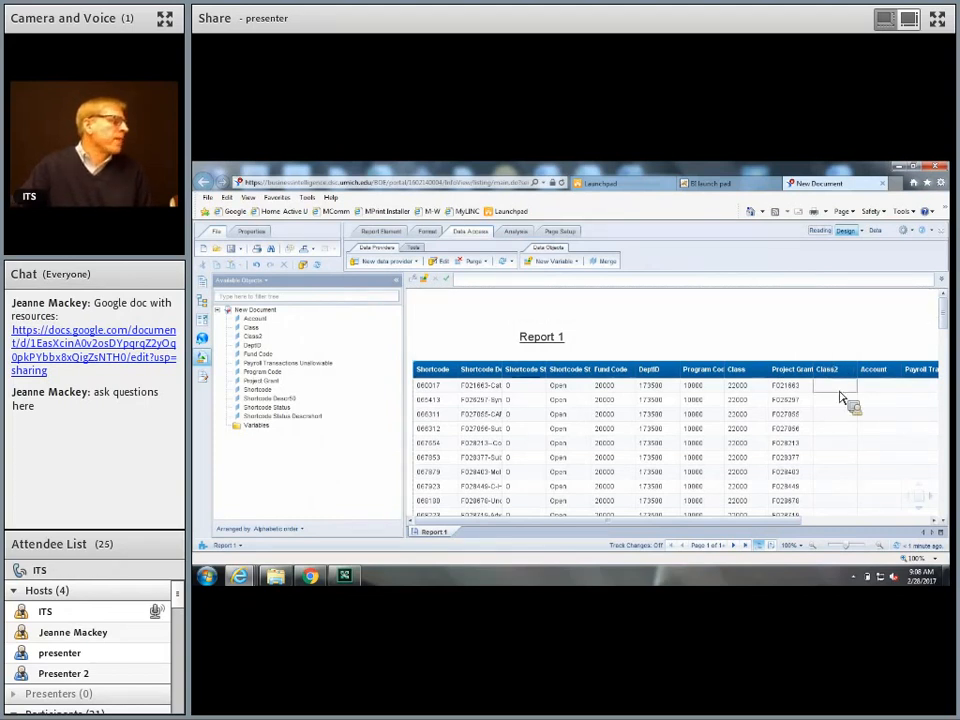
click(747, 546)
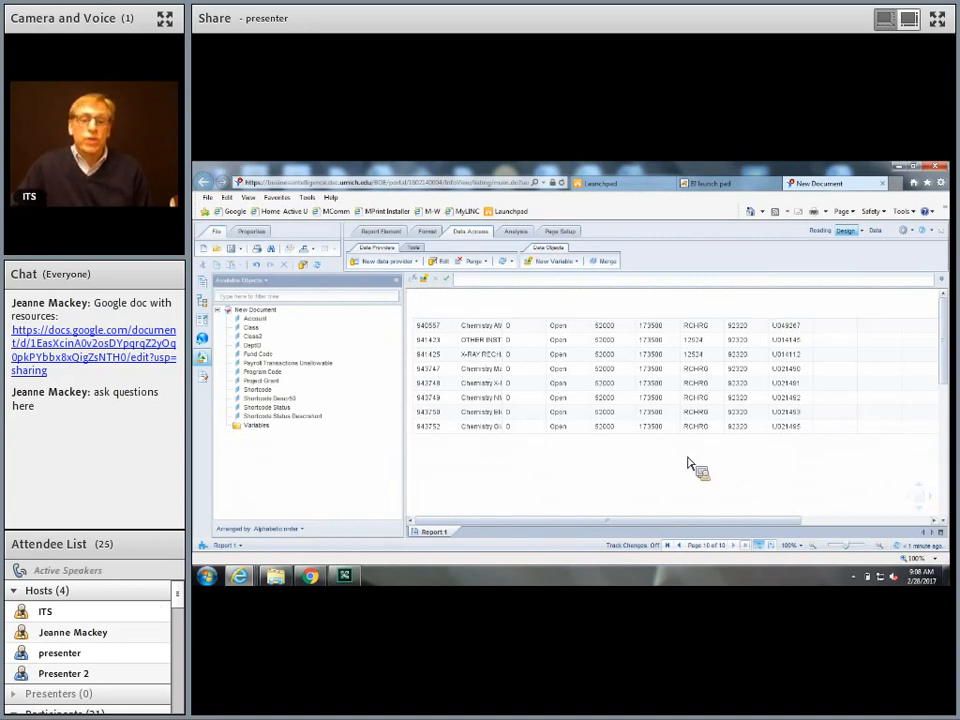
click(670, 546)
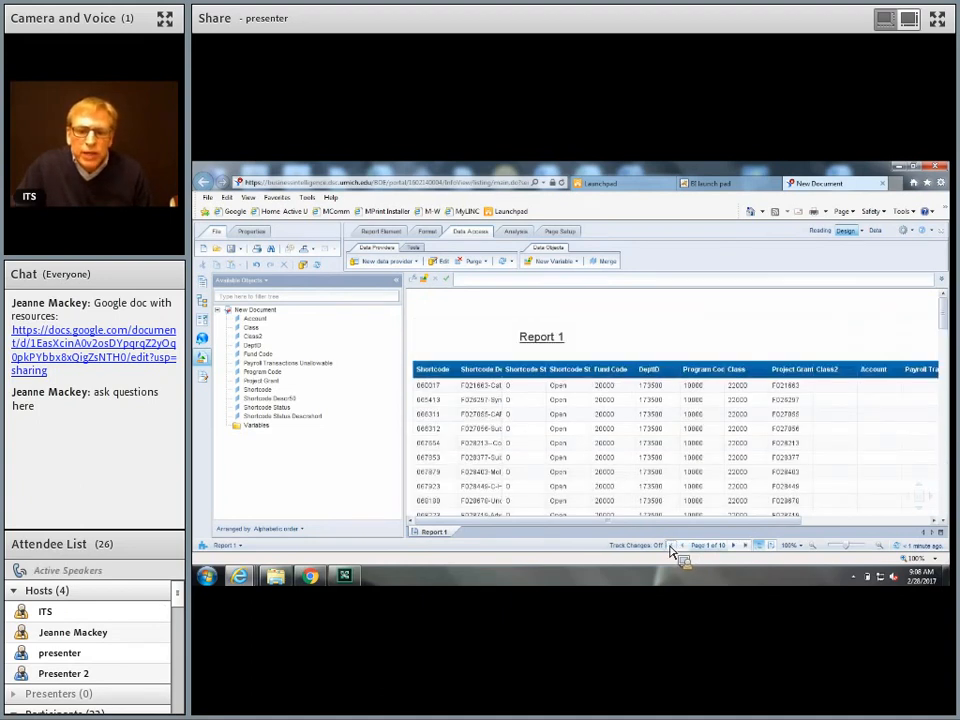
click(736, 547)
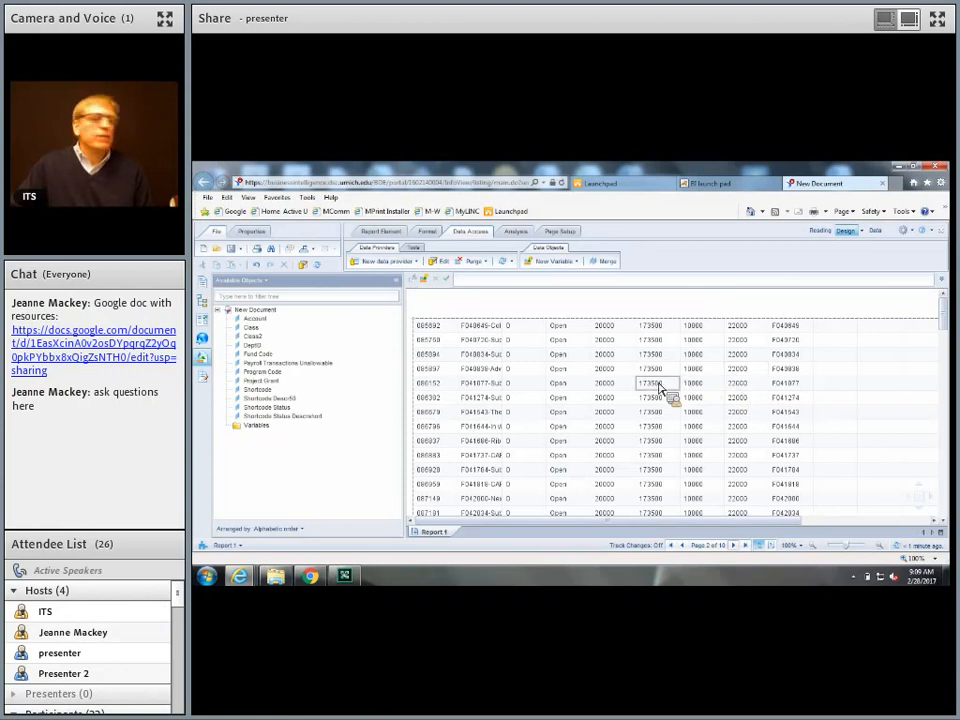
right_click(632, 322)
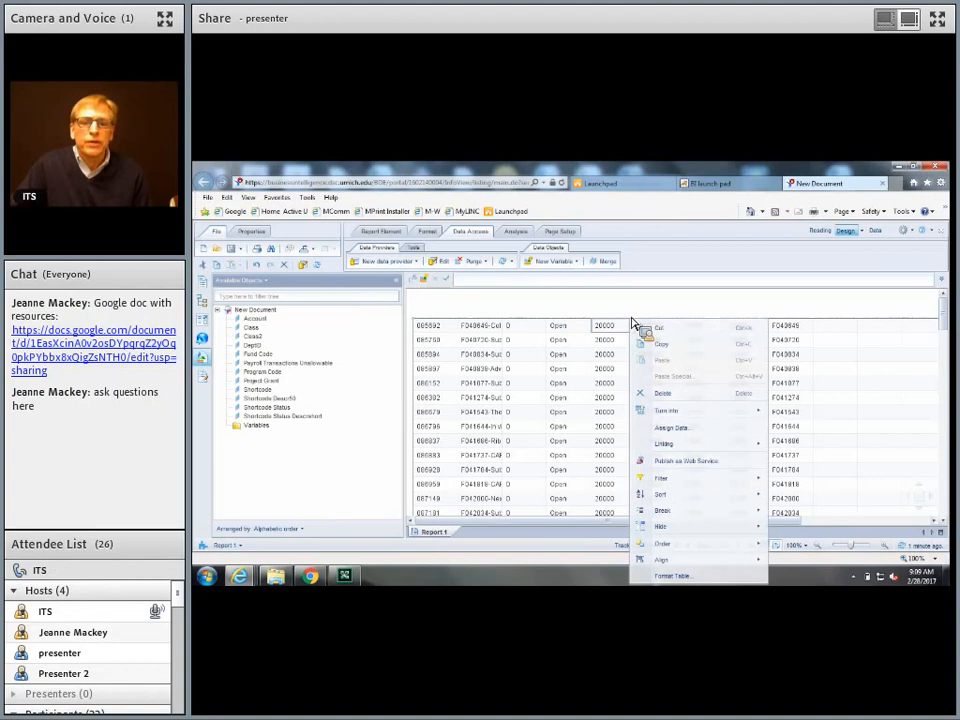
click(662, 576)
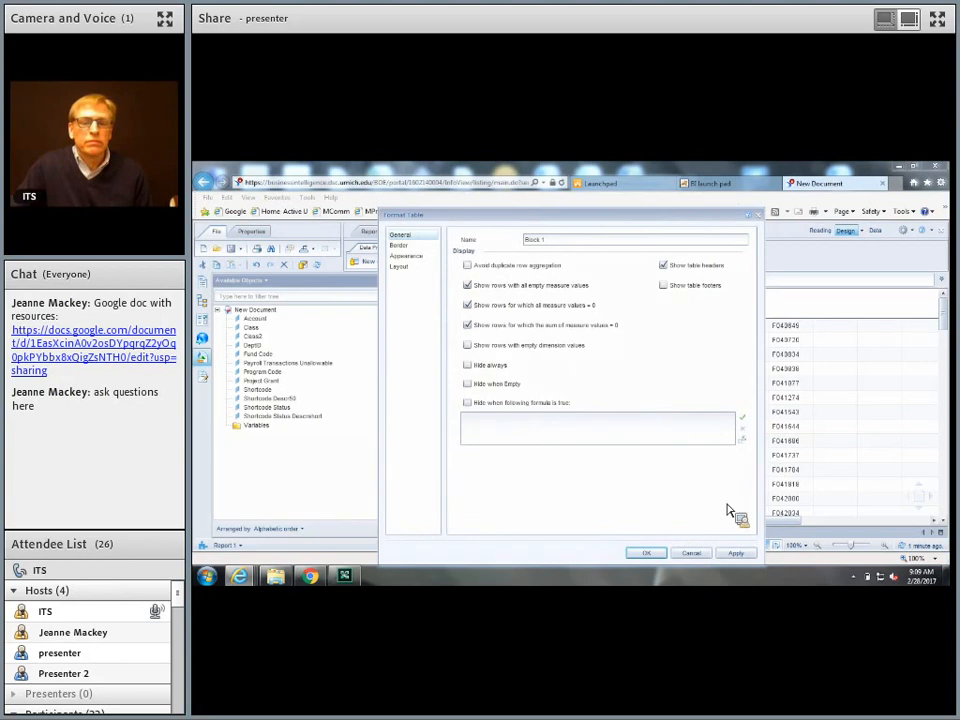
click(698, 555)
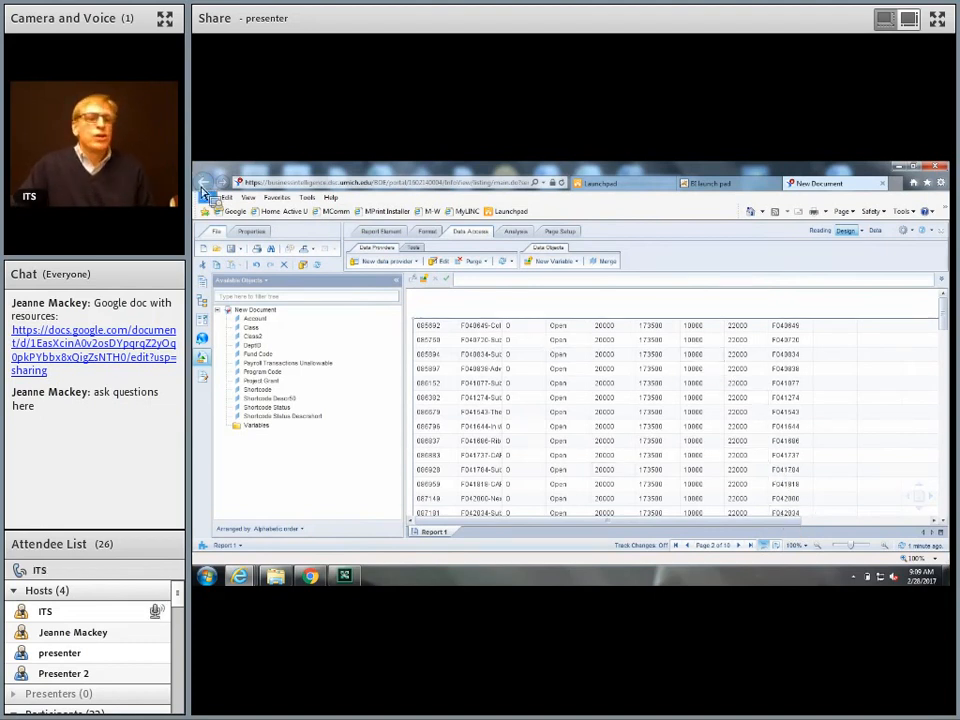
Show the document structure and filters, and rename Report 1 as Shortcodes
click(207, 384)
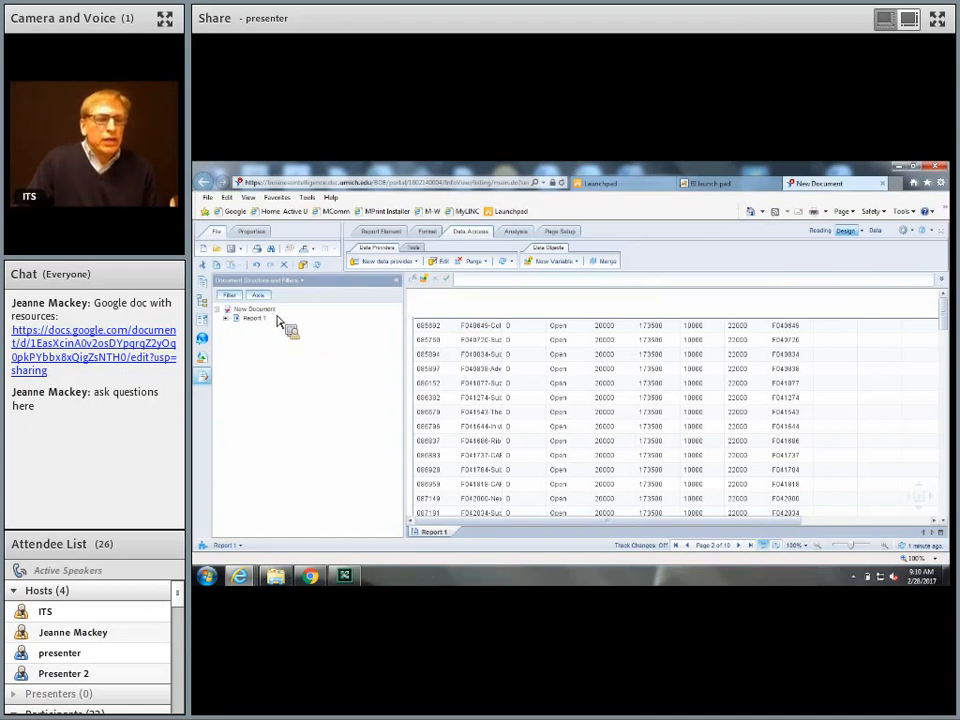
right_click(437, 537)
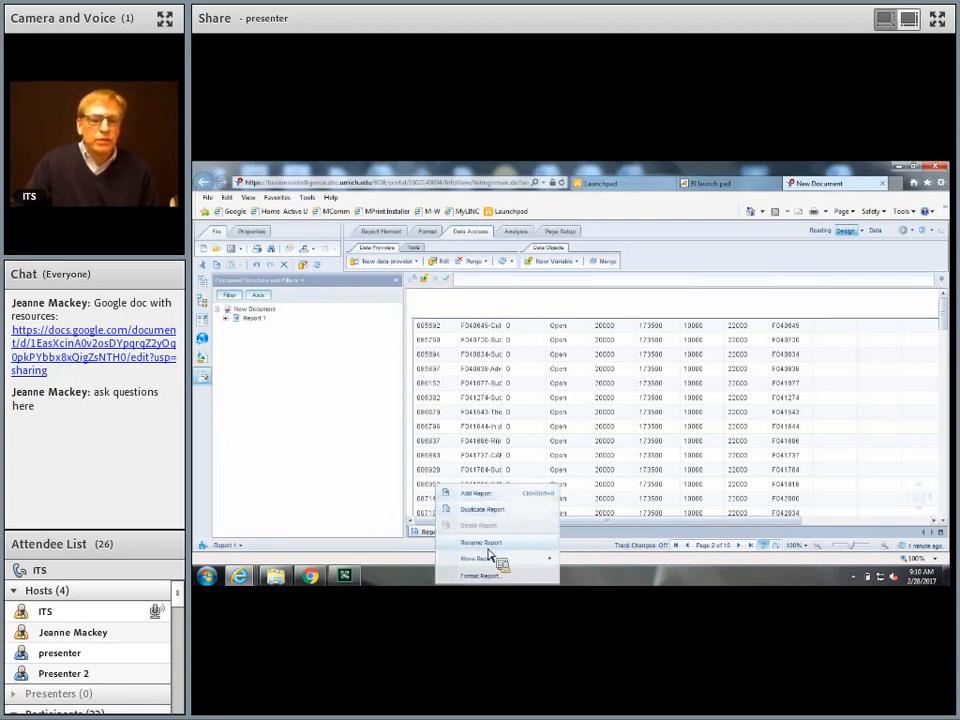
click(425, 537)
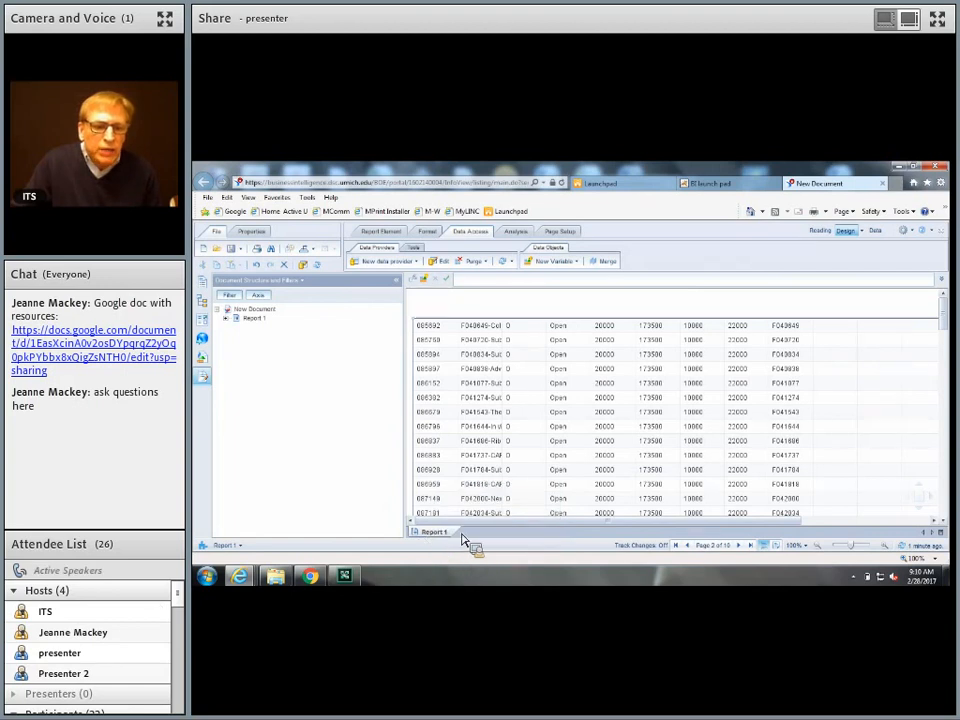
right_click(444, 538)
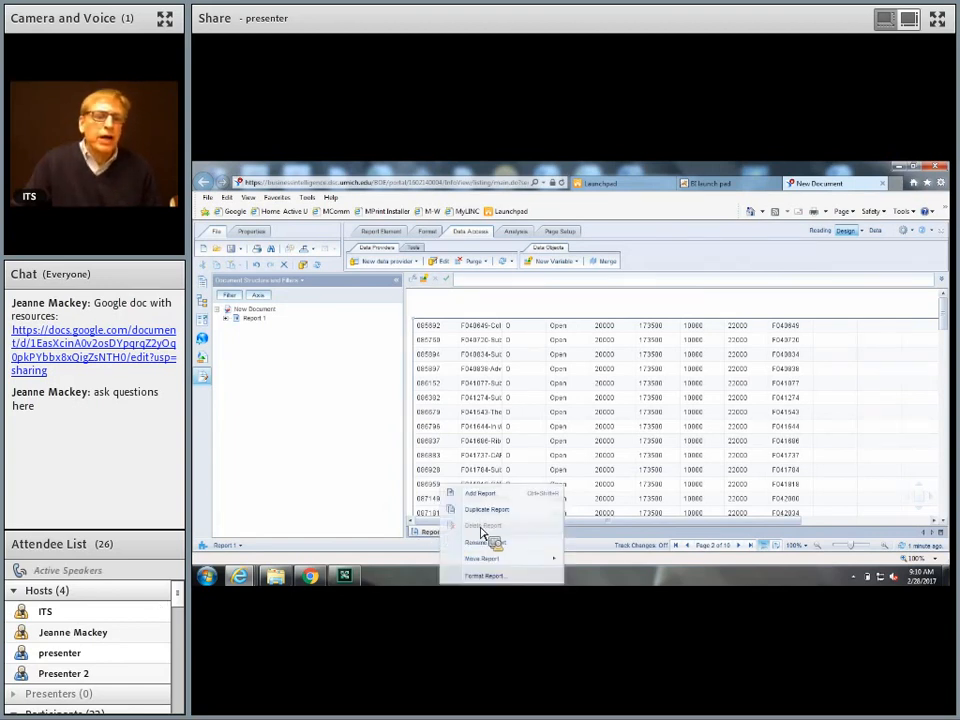
click(508, 543)
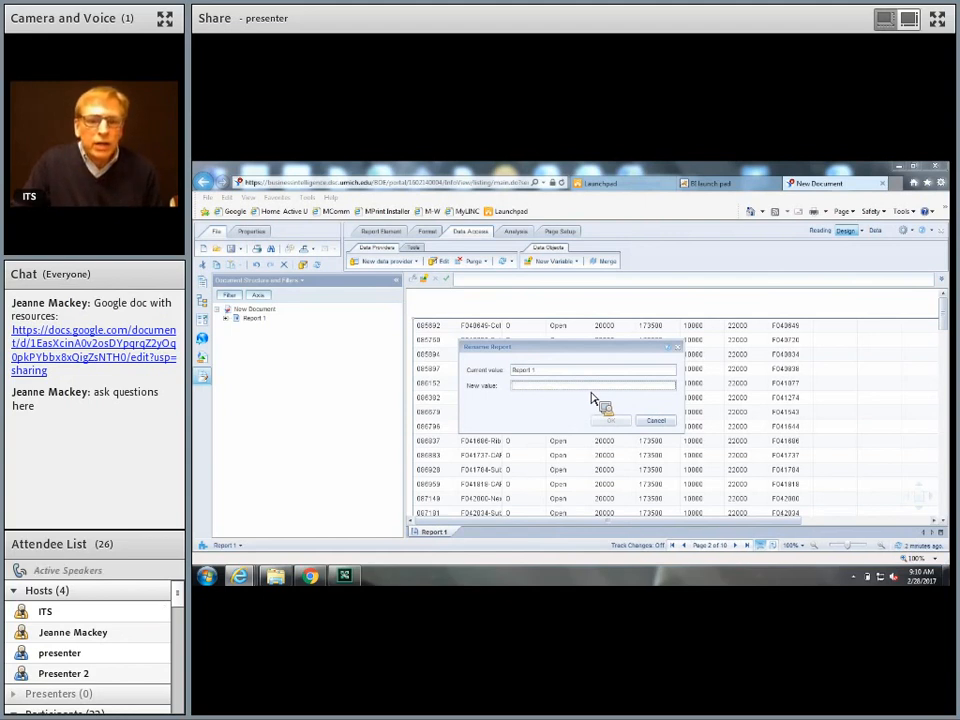
text(S)
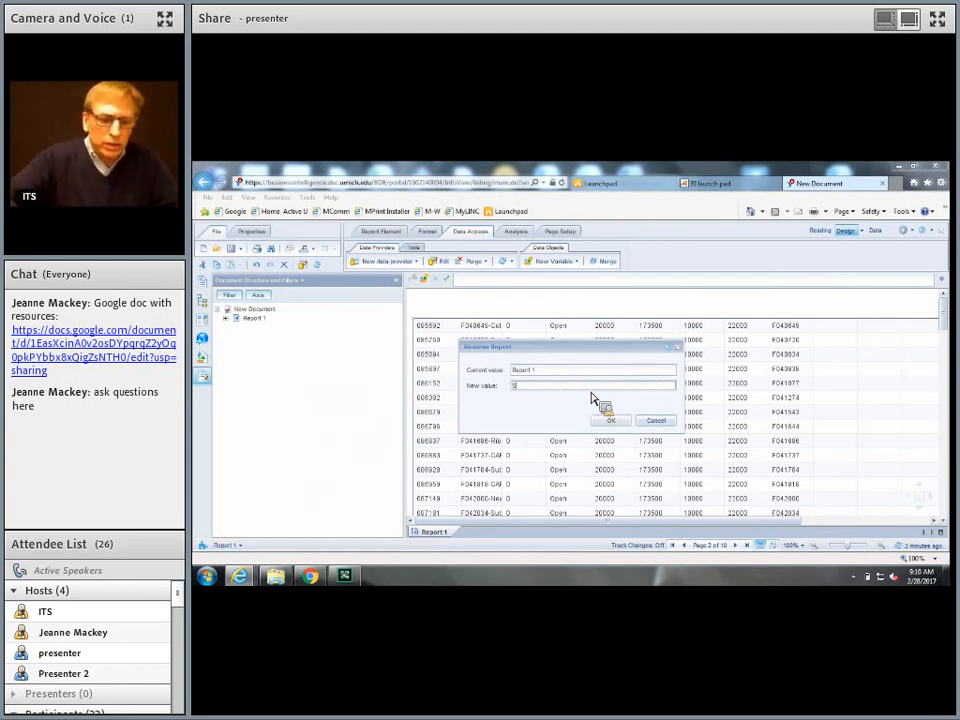
text(hor)
text(tcut)
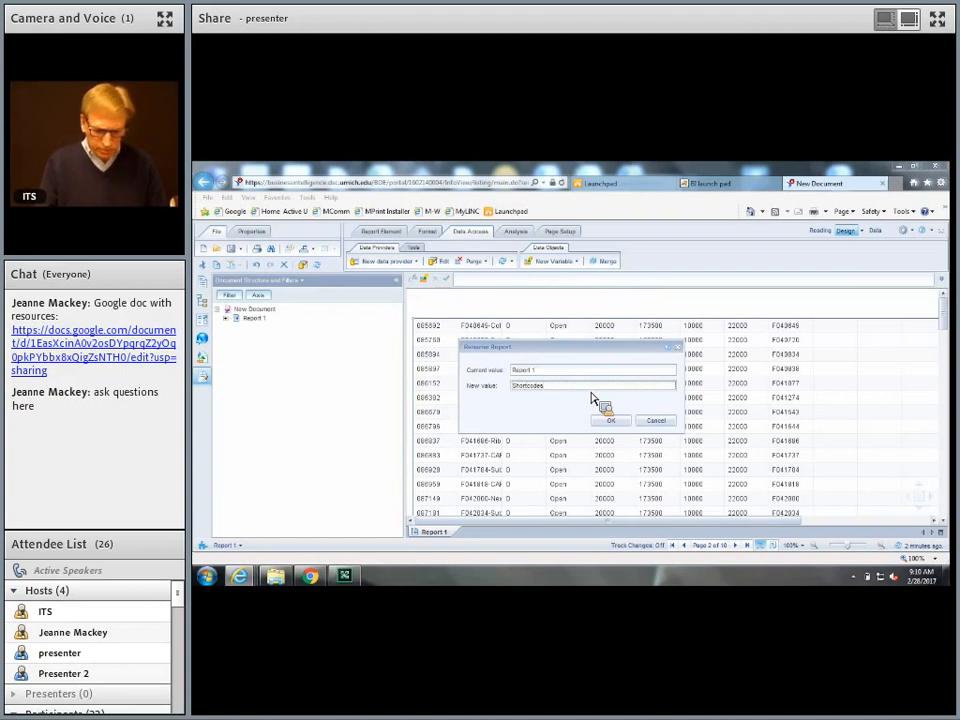
click(610, 420)
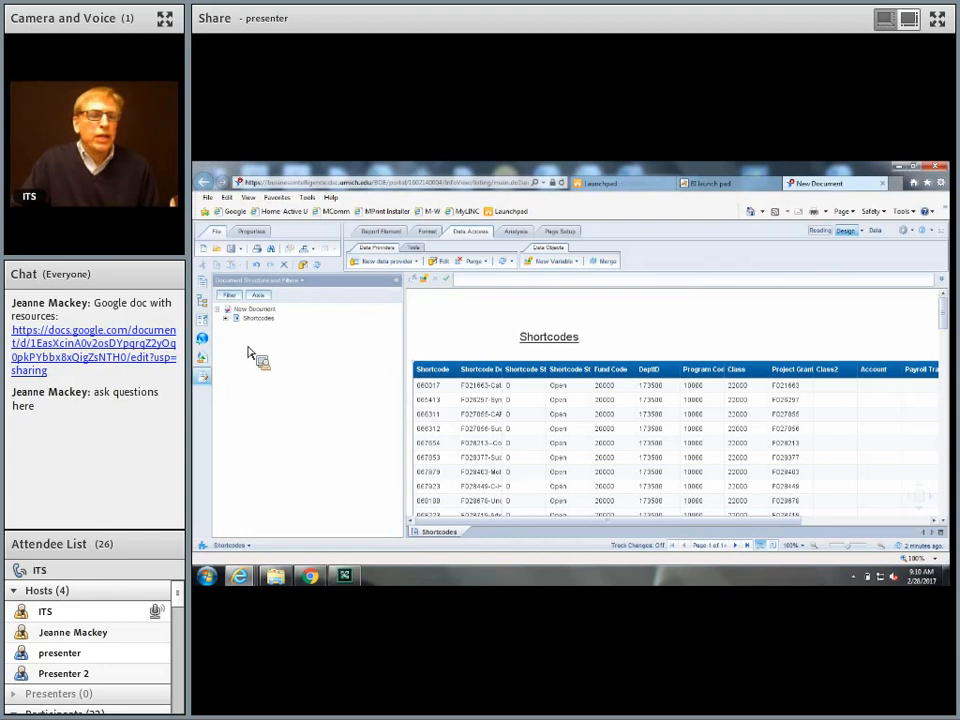
Format the vertical table Block 1 in the document structure to repeat its header on every page, and check the following report pages
click(228, 320)
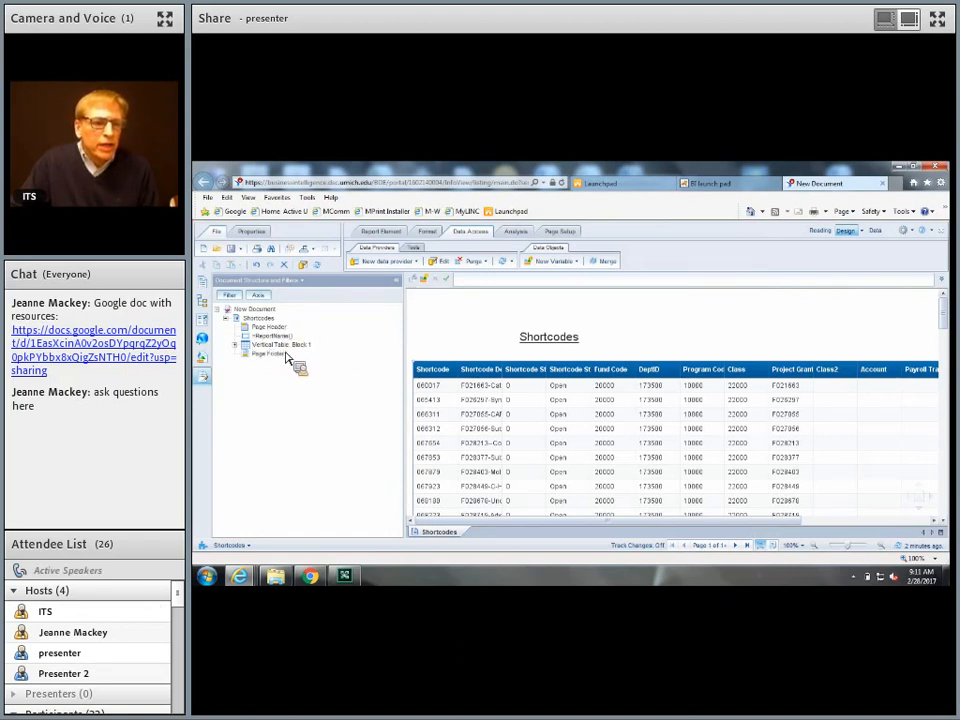
click(236, 346)
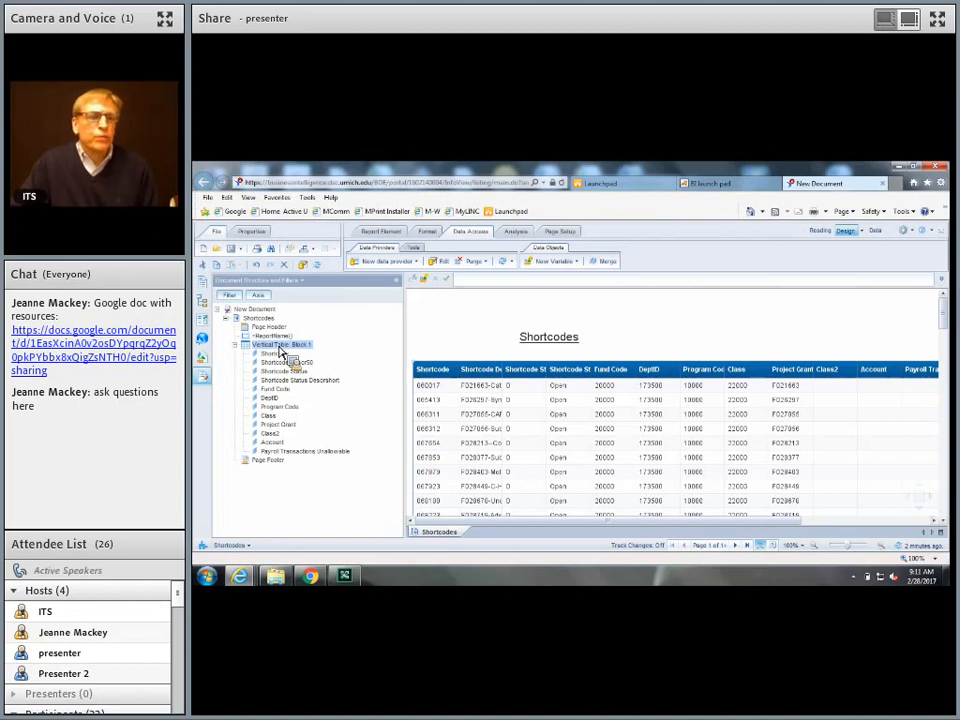
right_click(281, 352)
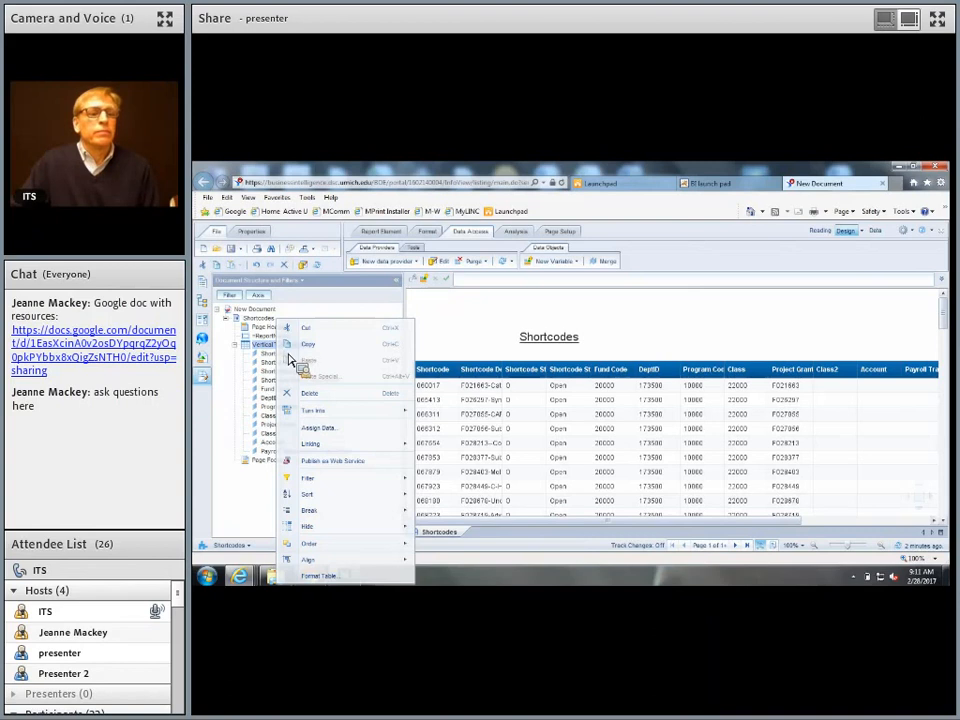
click(340, 578)
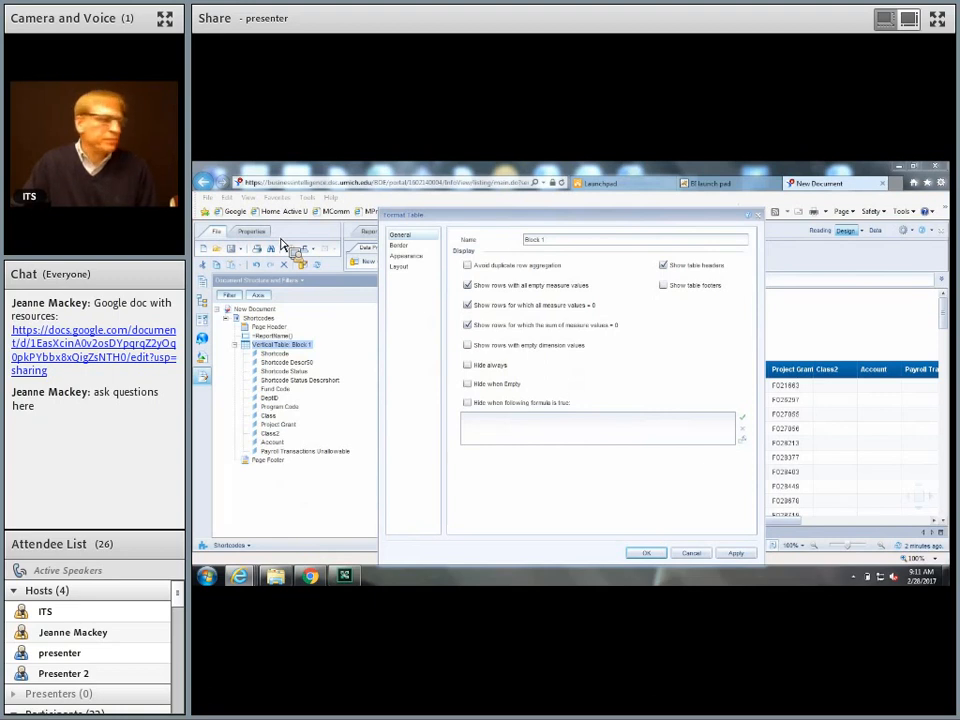
click(402, 268)
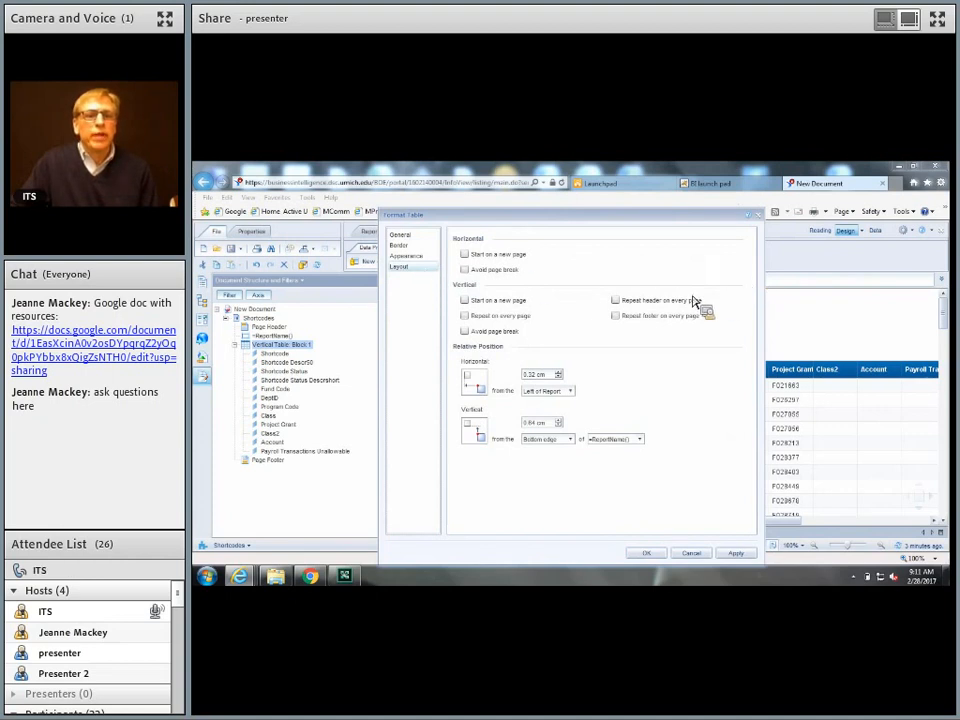
click(616, 301)
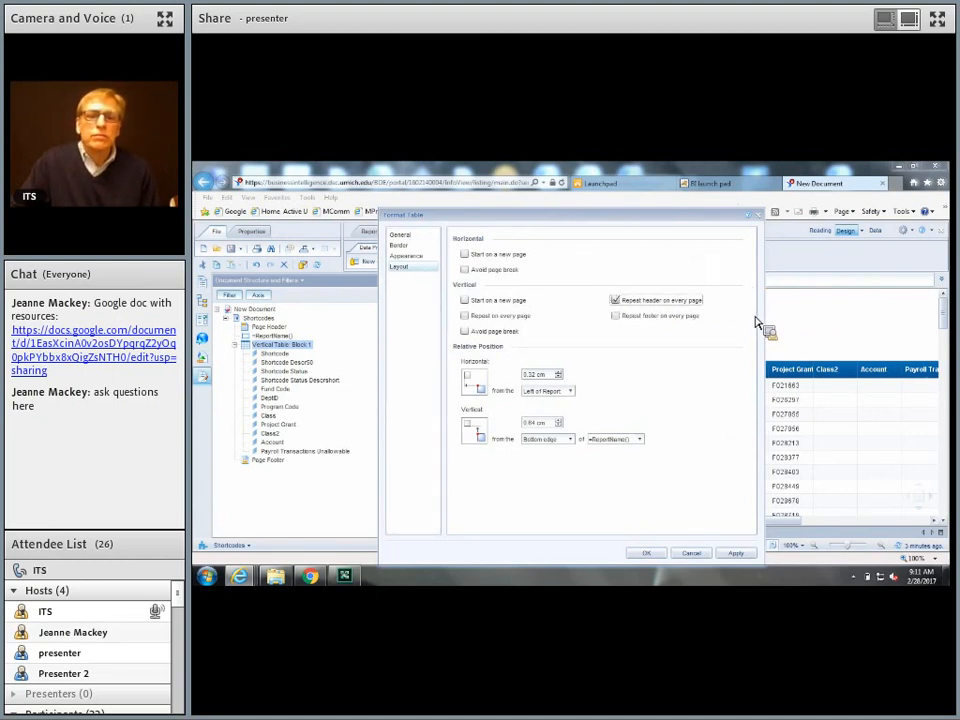
click(648, 553)
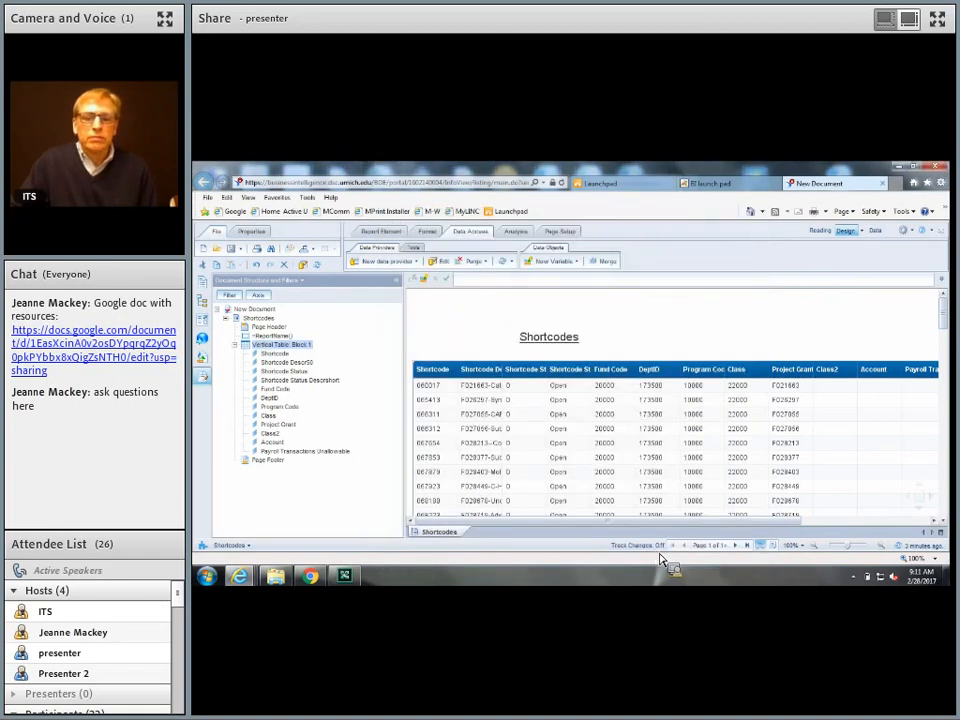
click(739, 548)
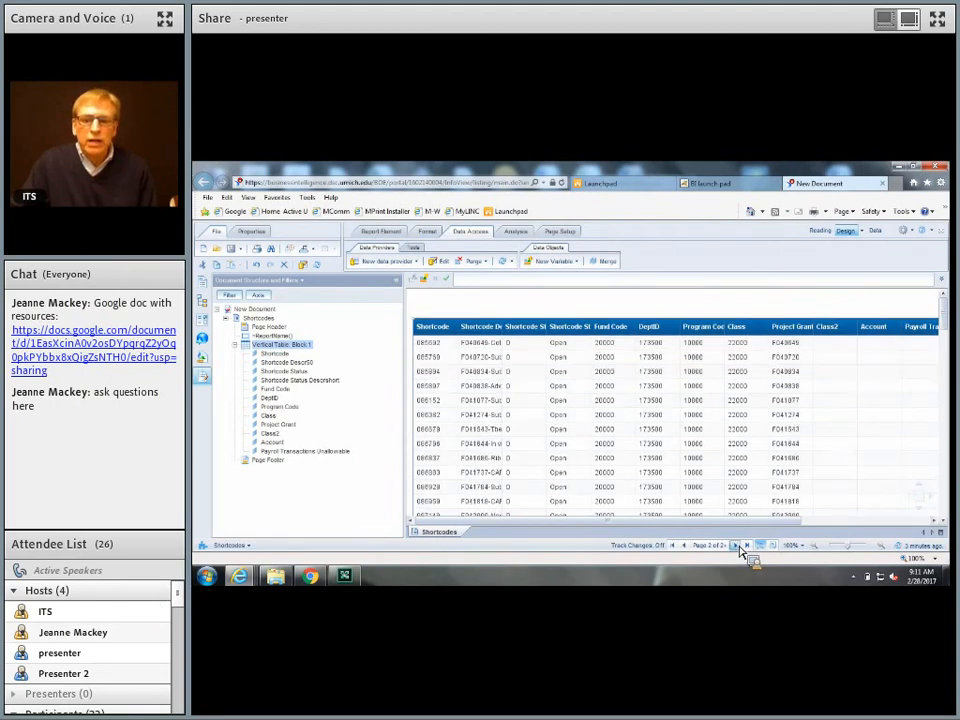
click(739, 548)
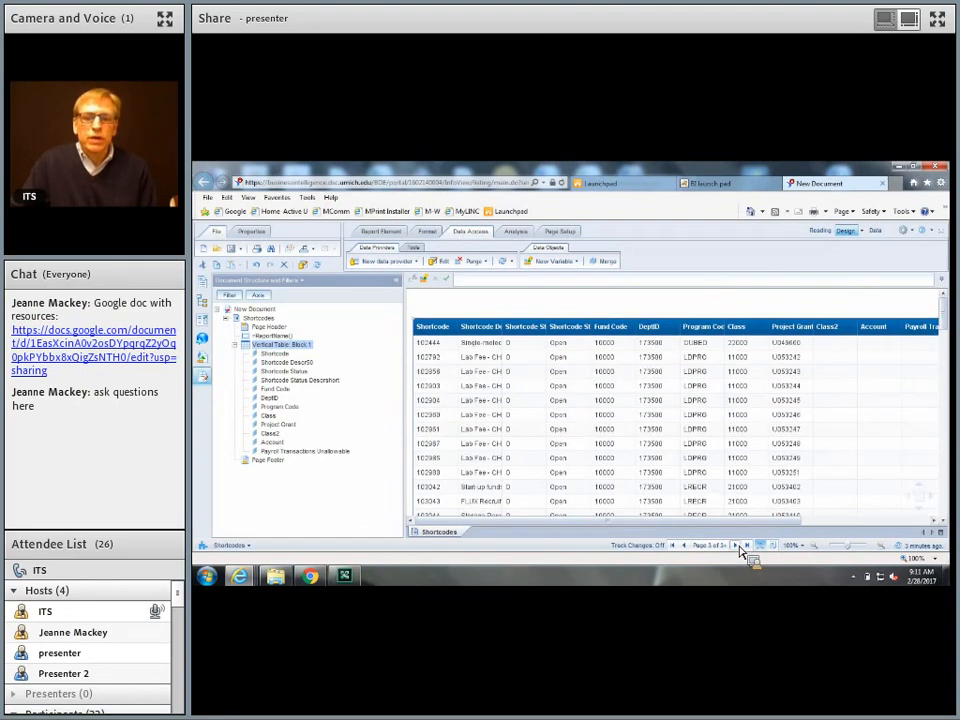
click(673, 547)
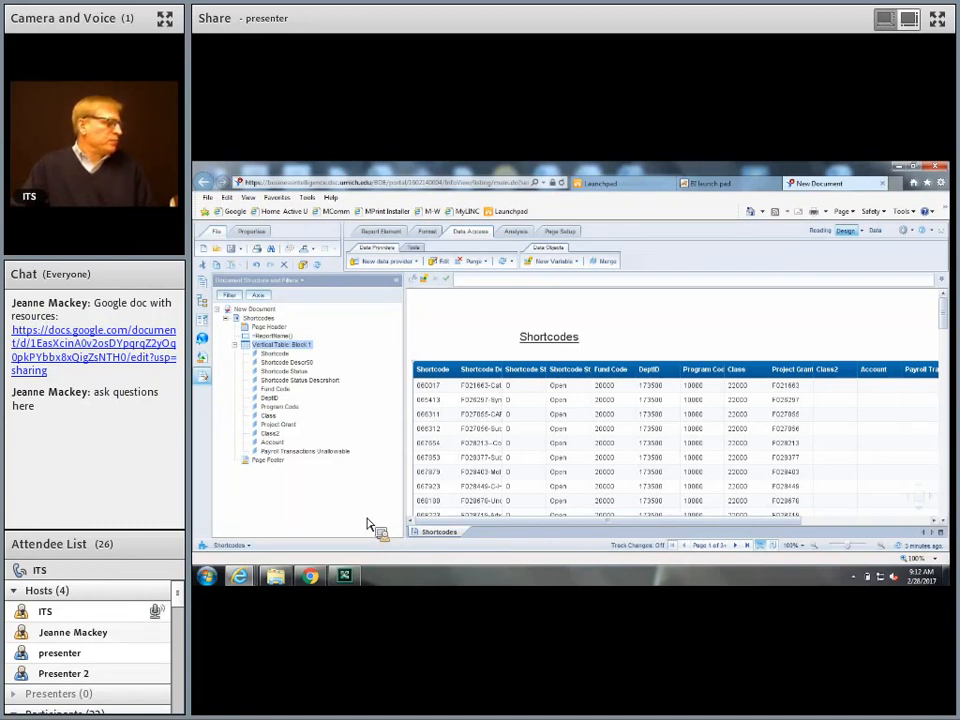
Edit the report's data provider and add a second query from the FN01 Rev Exp Act and Endow universe
click(428, 488)
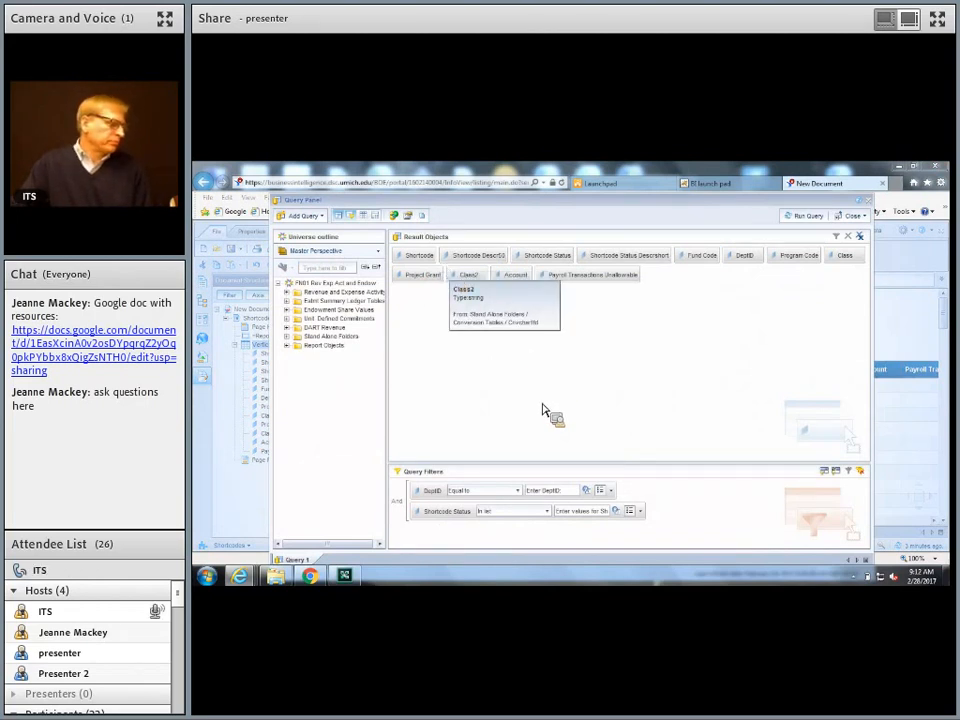
click(302, 216)
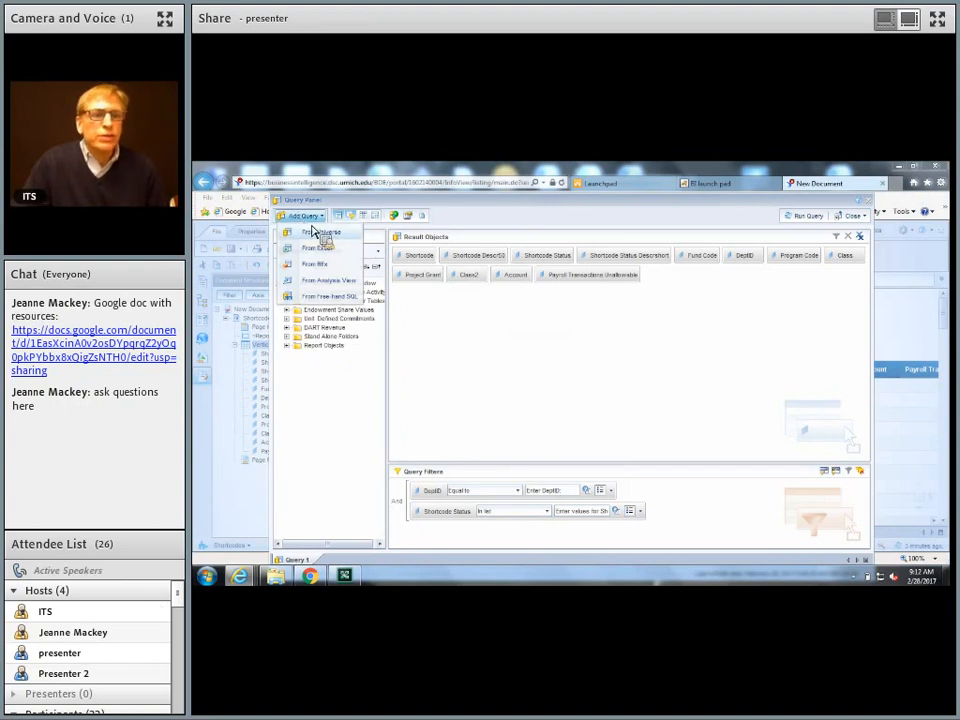
click(328, 234)
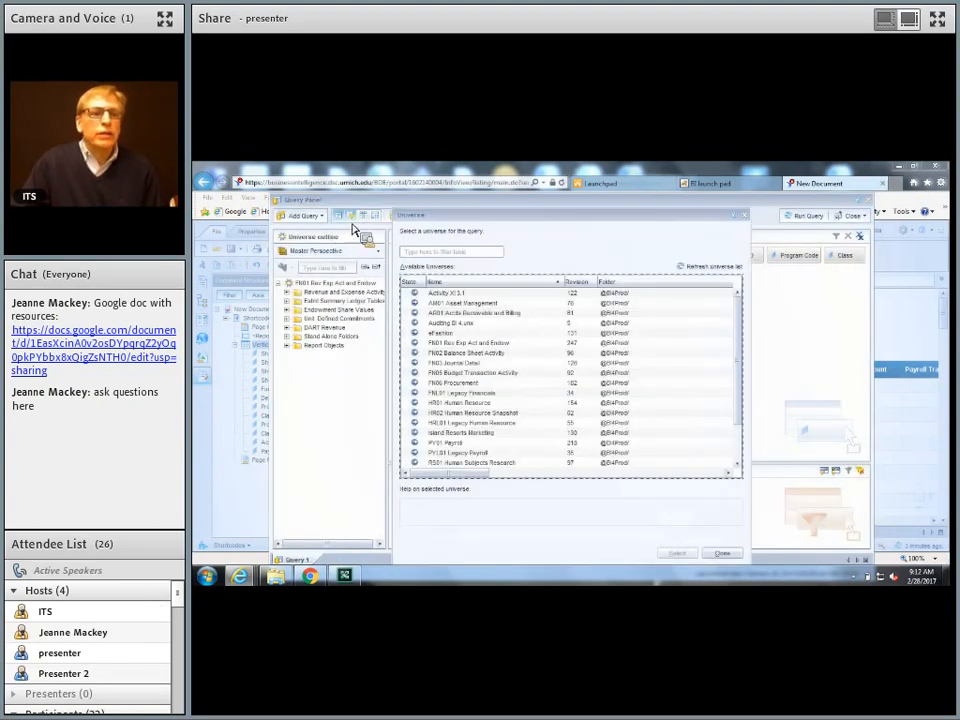
click(440, 344)
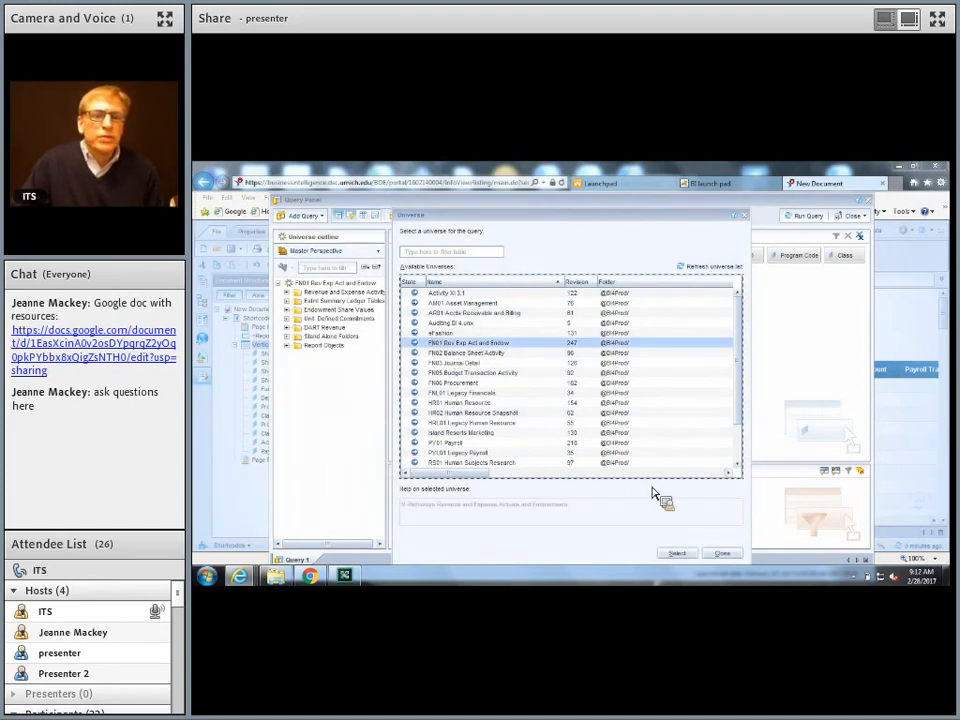
click(677, 553)
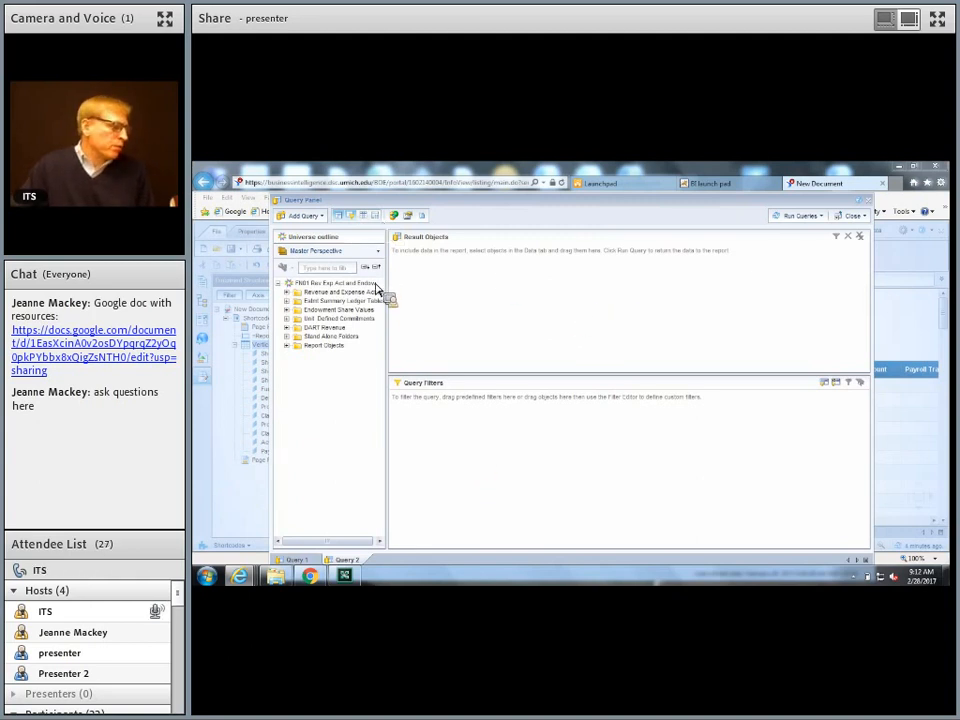
Add Project Grant, Project Grant Effdt and Project Grant Eff Status from the Curr Project Grant Vw folder to Query 2's result objects
drag(378, 287, 659, 350)
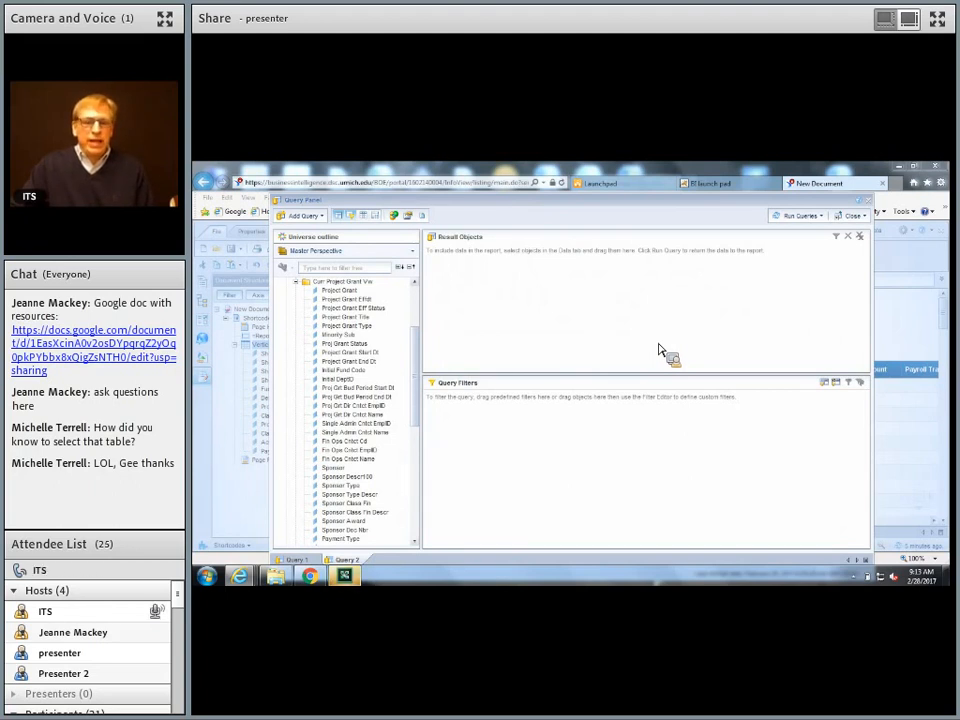
drag(659, 350, 727, 333)
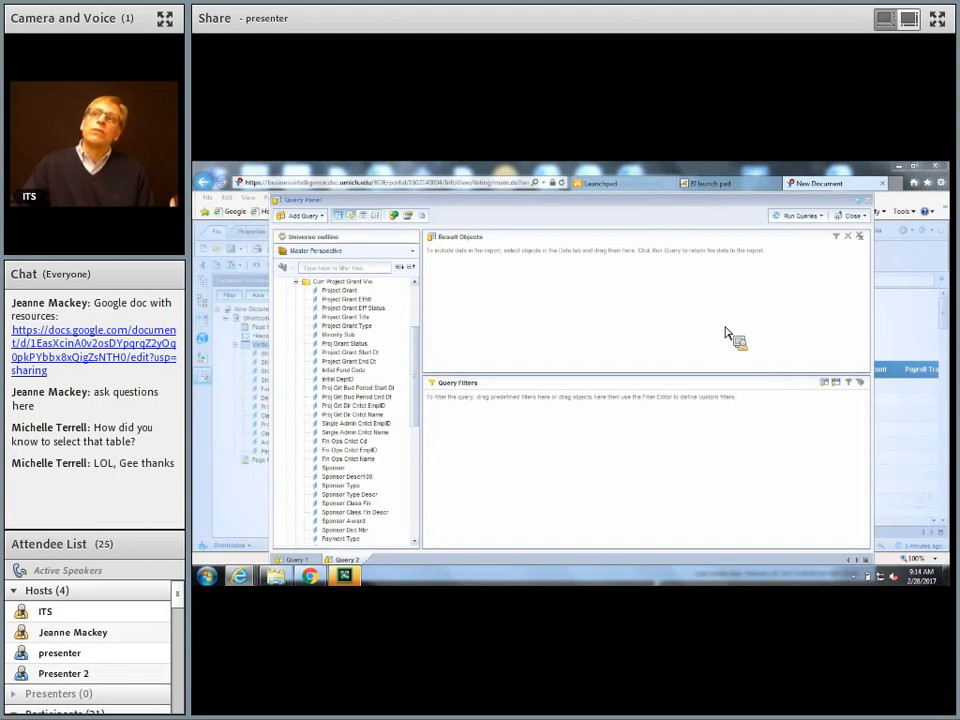
drag(727, 333, 727, 333)
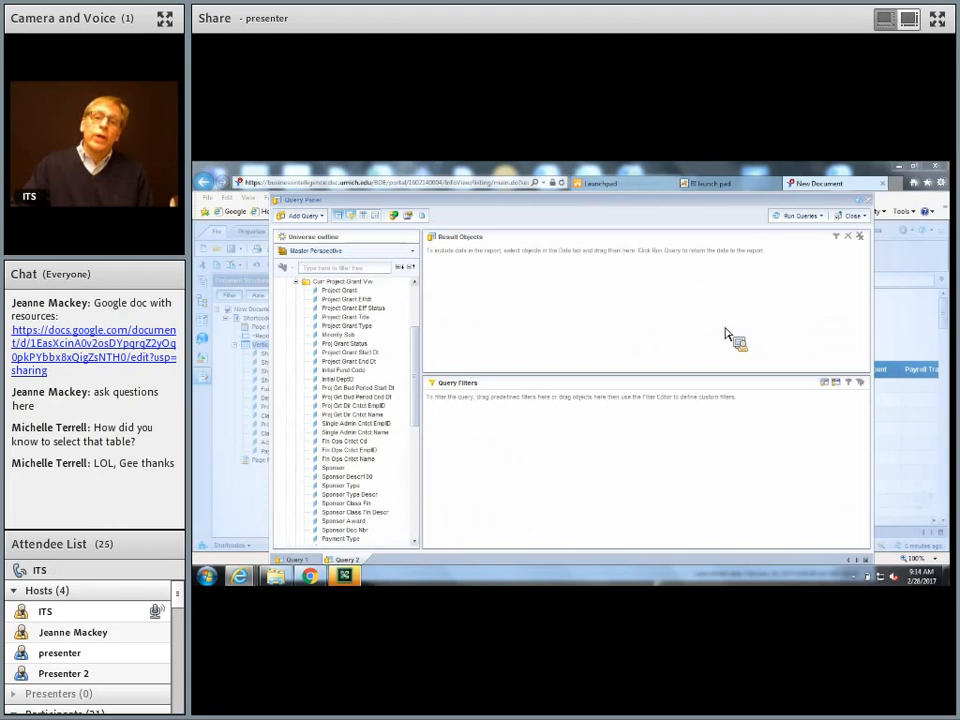
drag(727, 331, 471, 270)
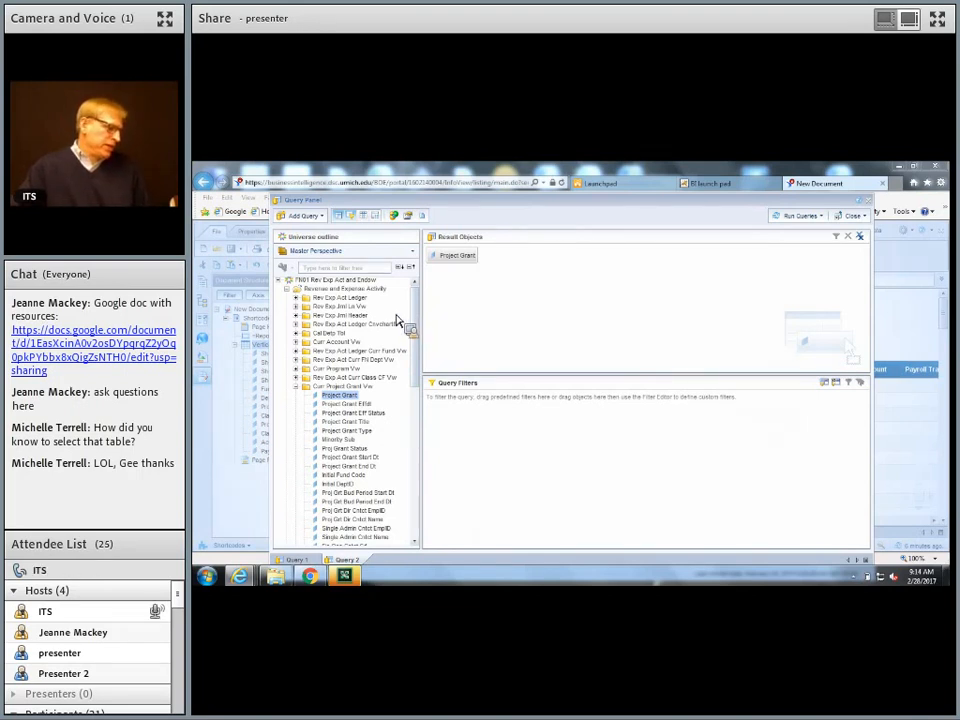
double_click(362, 404)
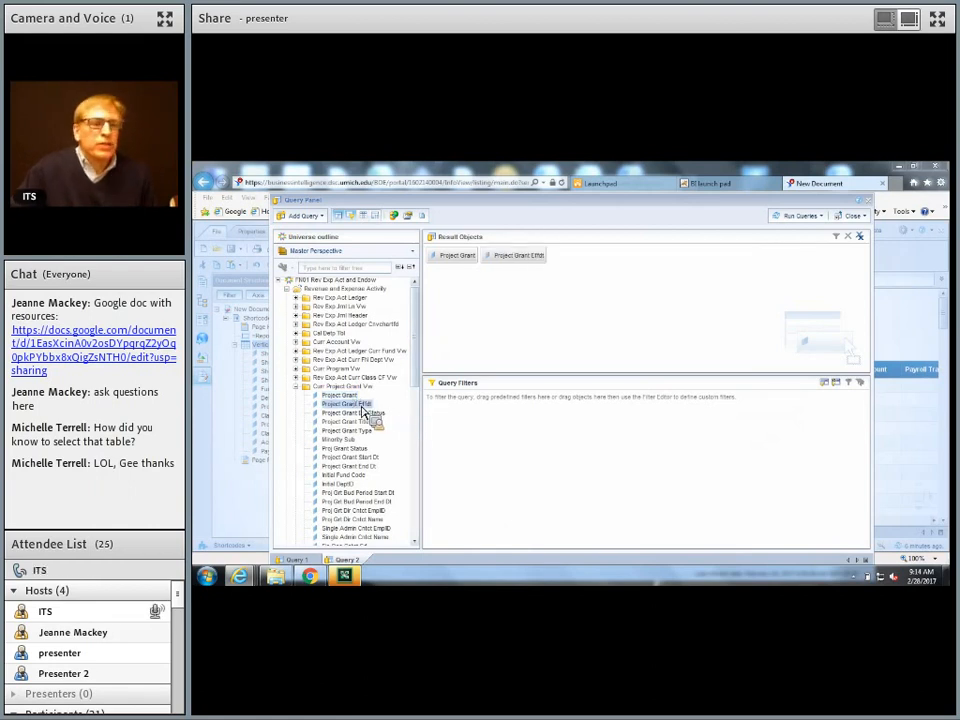
double_click(360, 413)
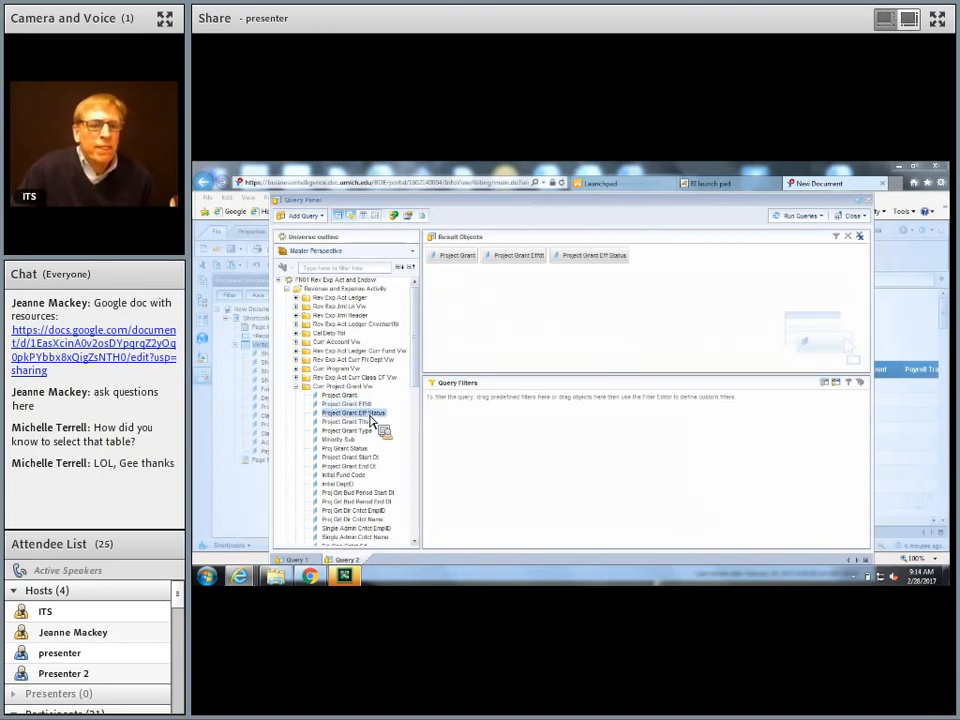
Add Proj Grt Dir Cntct Name and Single Admin Cntct Name to Query 2's result objects
scroll(421, 345, down, 5)
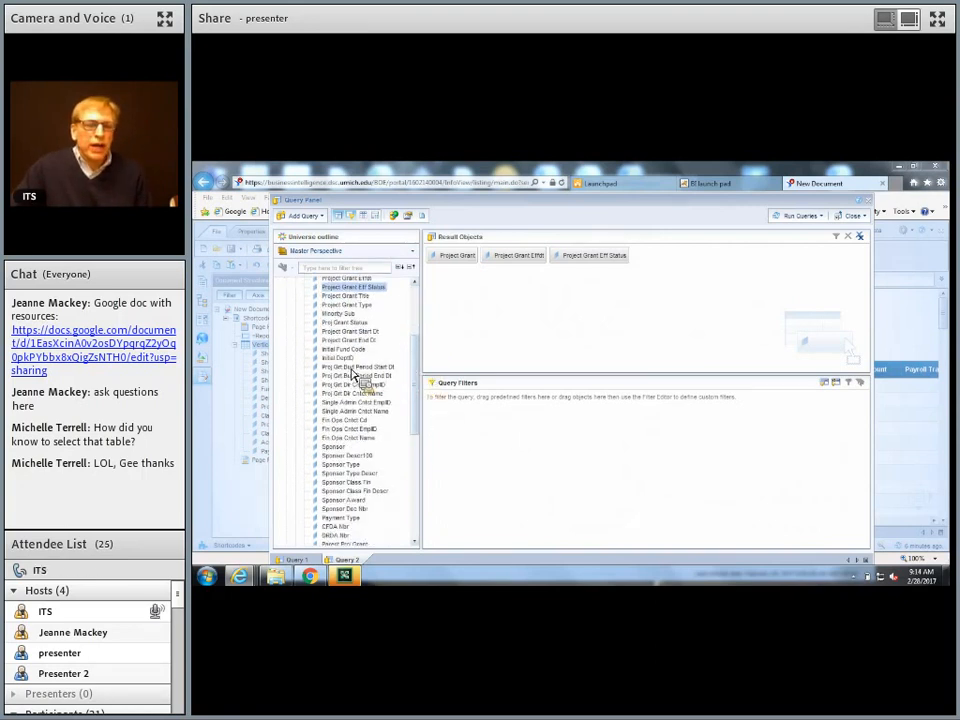
drag(418, 390, 352, 399)
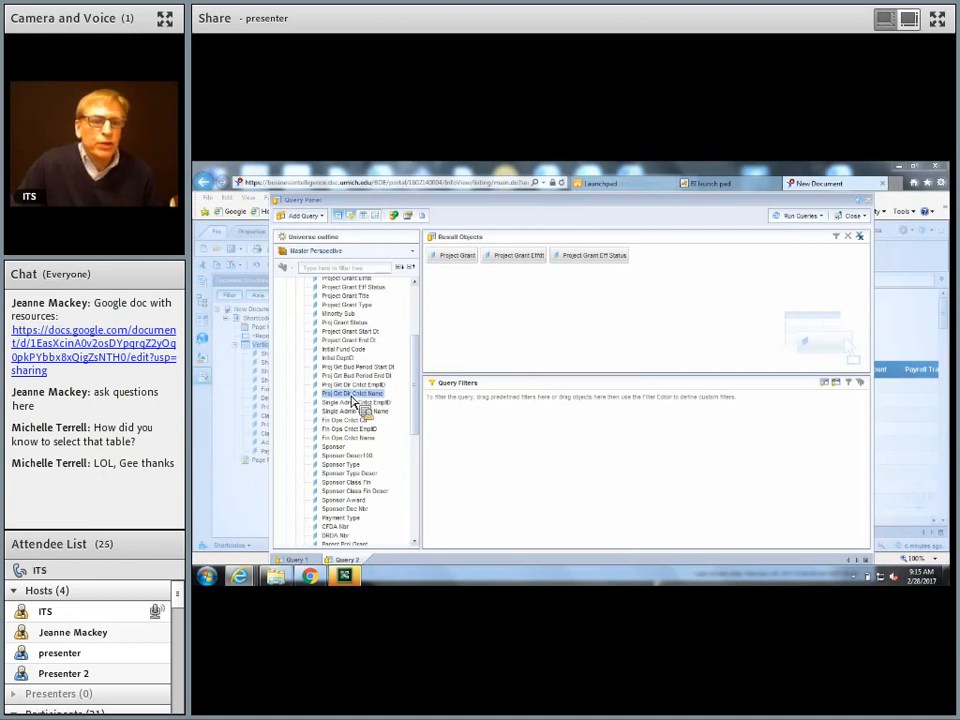
double_click(351, 396)
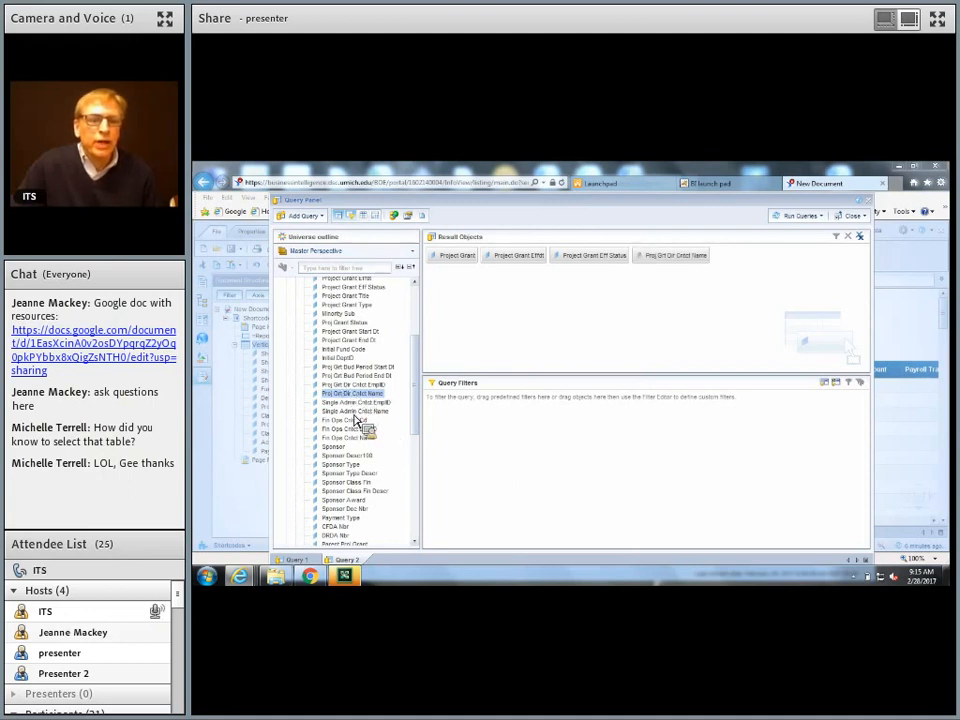
click(356, 412)
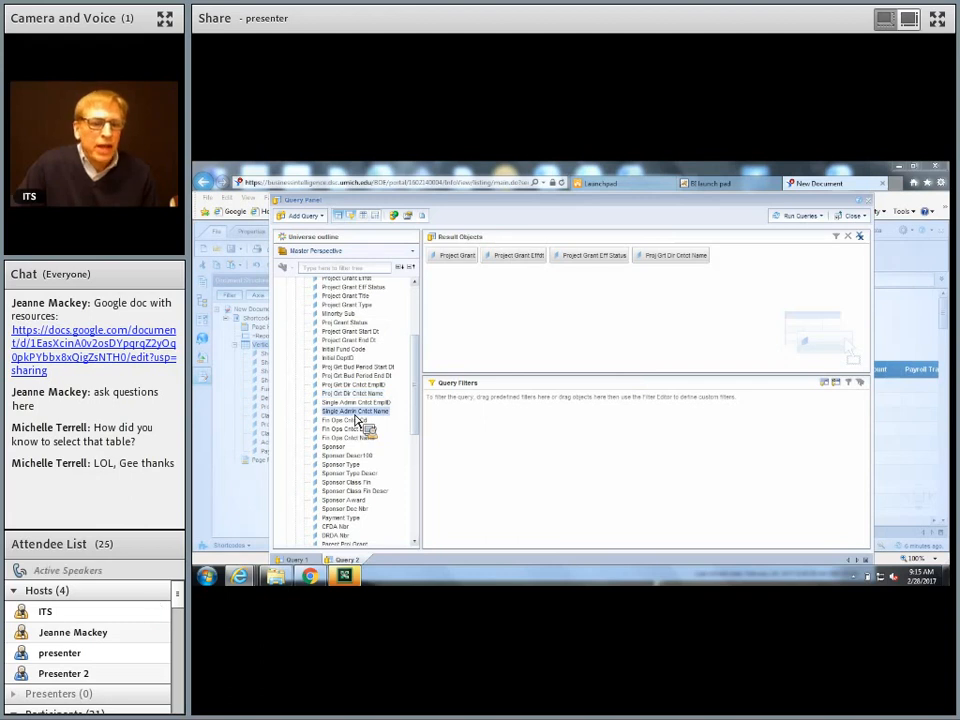
drag(356, 418, 509, 335)
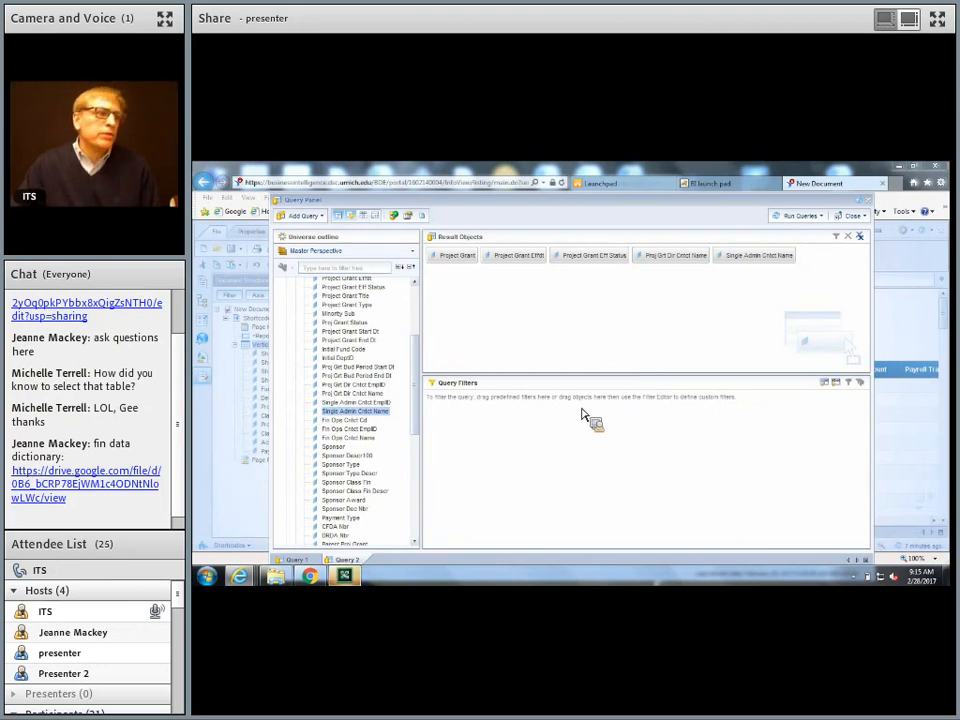
Rename Query 2 as Curr PG info
drag(563, 420, 355, 568)
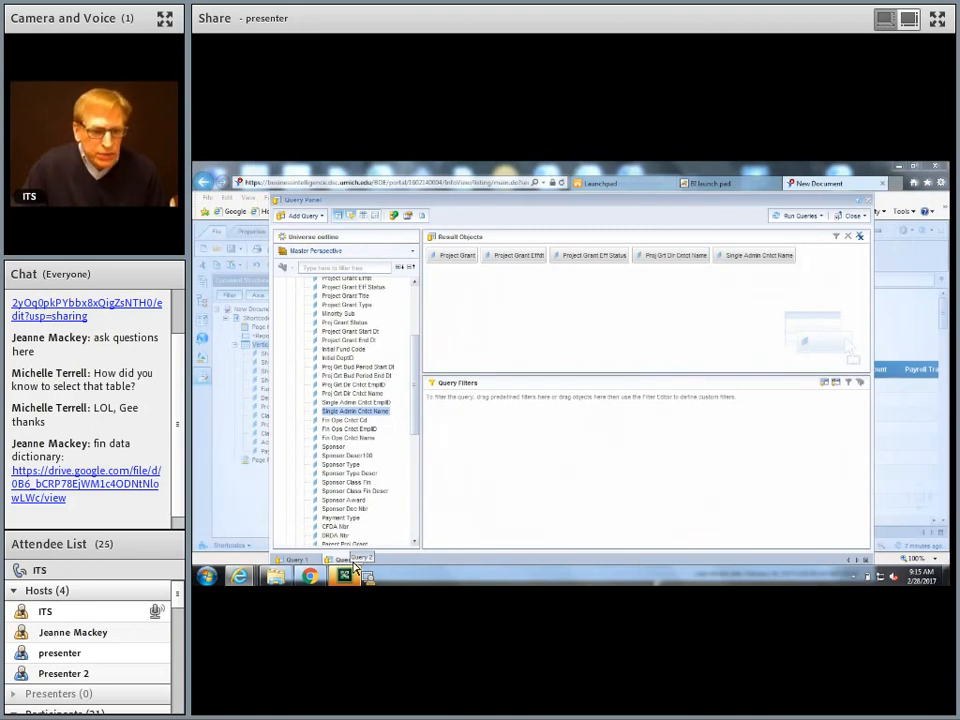
right_click(353, 567)
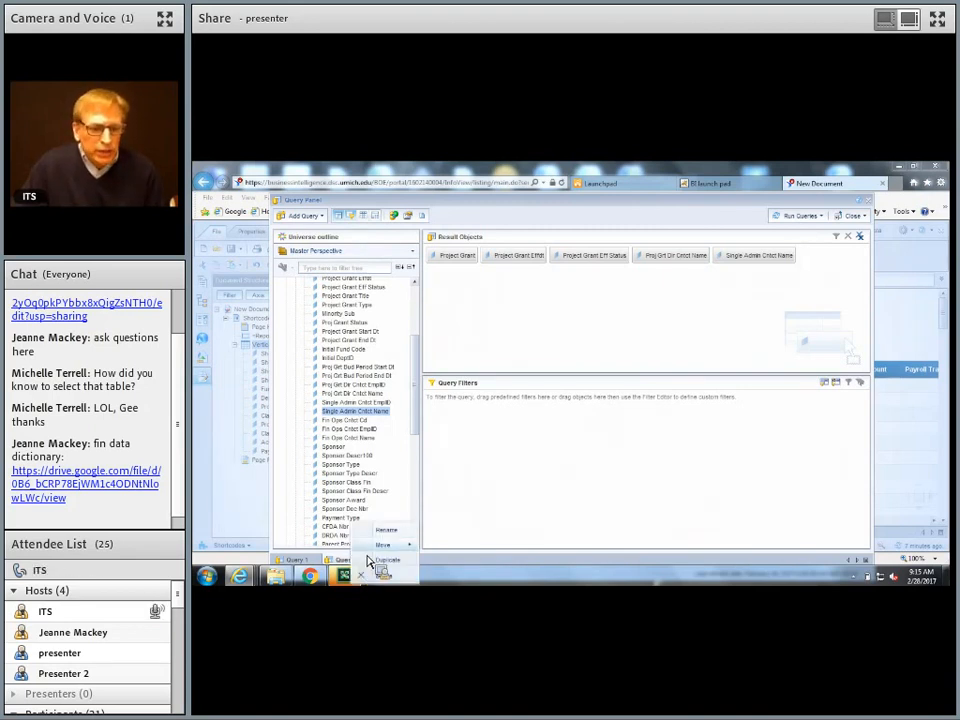
click(388, 530)
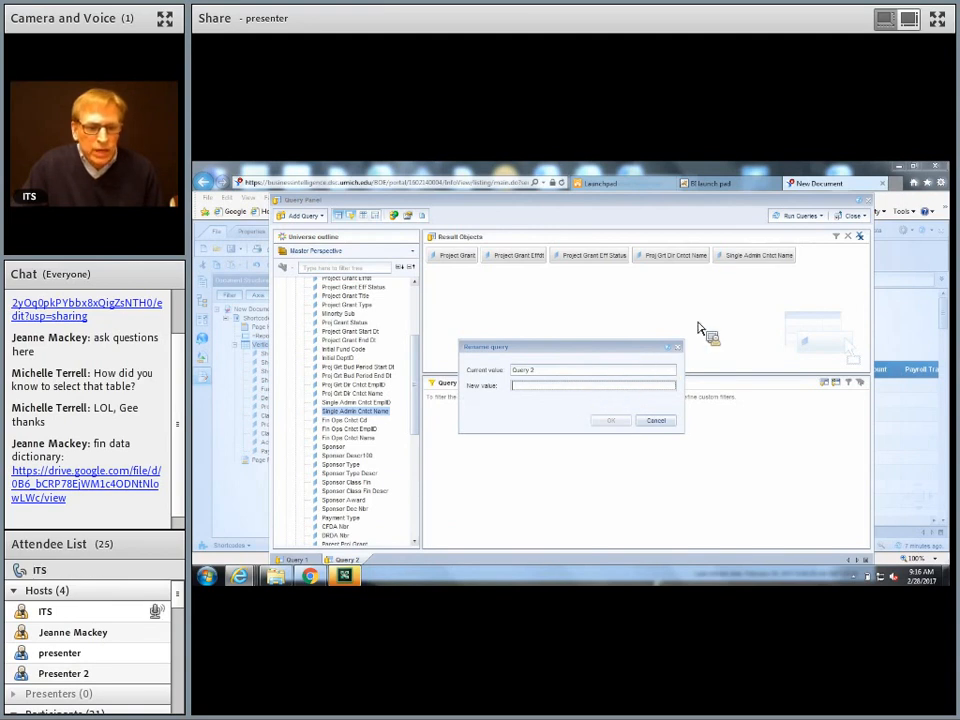
text(Qurr PG Info)
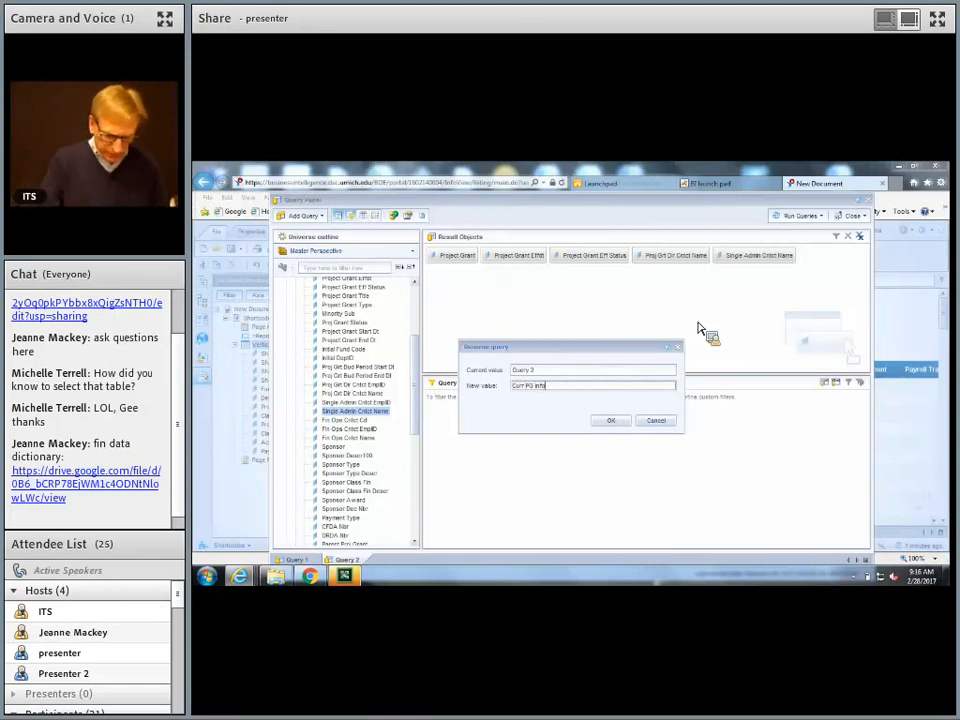
click(615, 422)
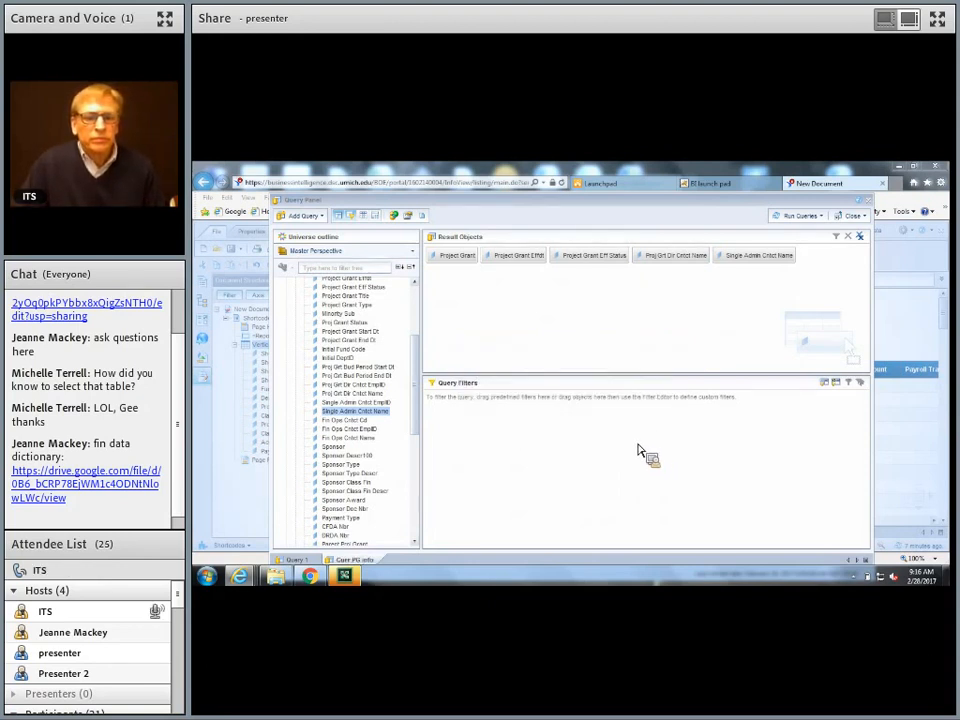
Rename Query 1 as Shortcodes and CFs
click(297, 560)
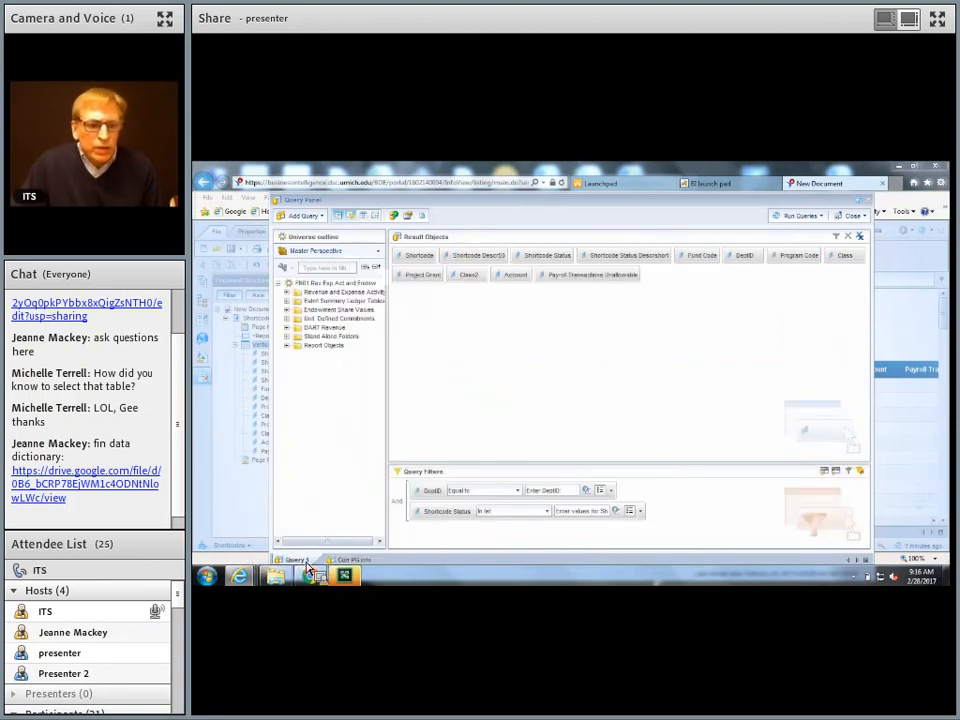
right_click(308, 564)
click(340, 530)
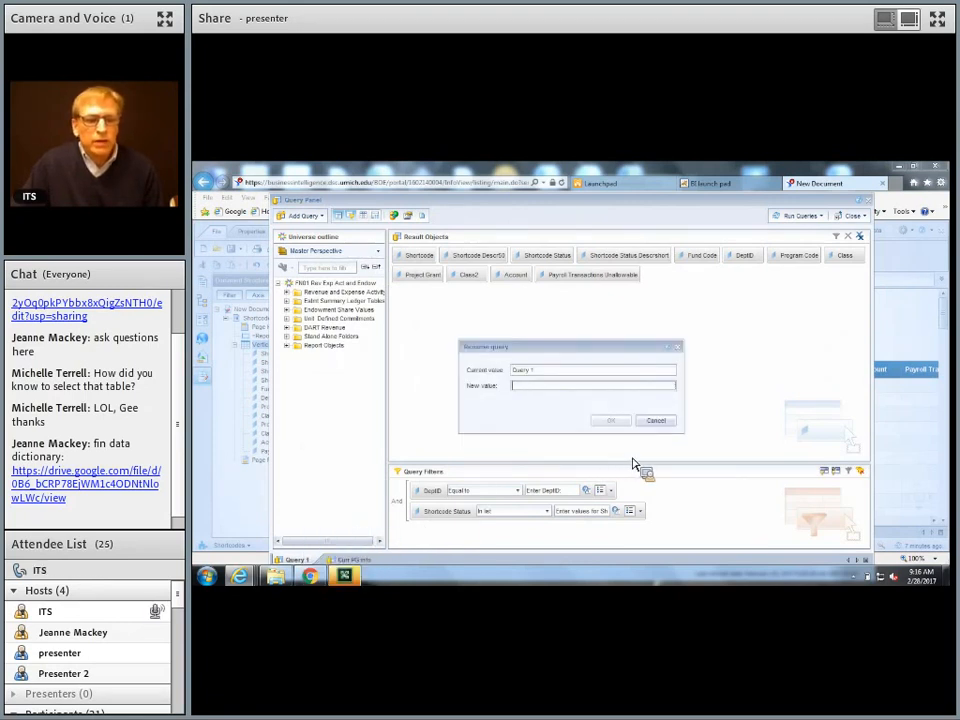
text(Shor)
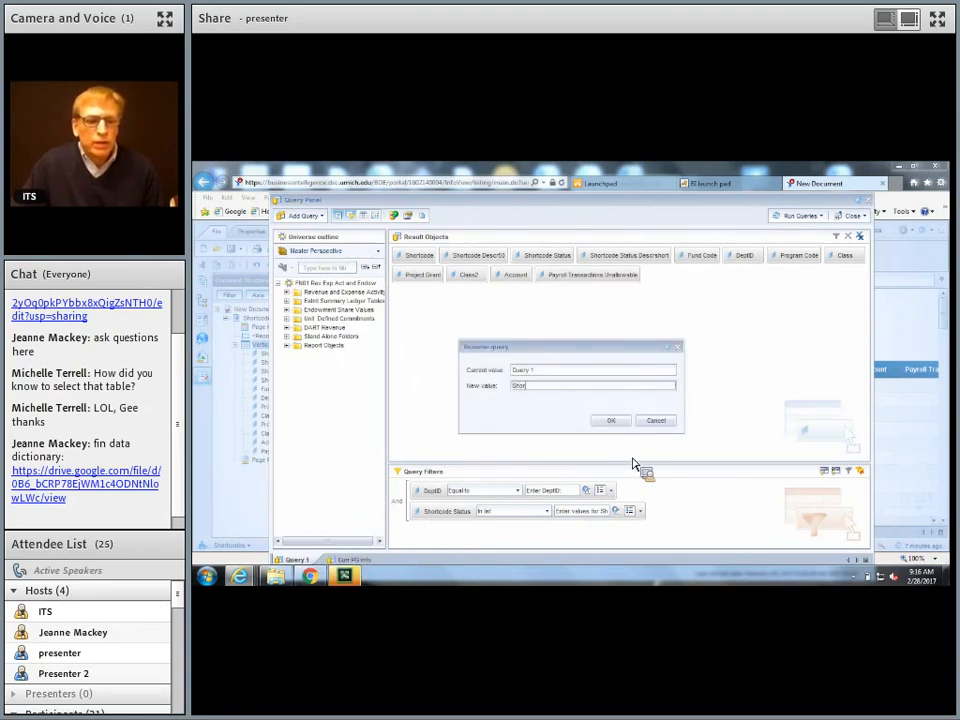
text(tcodes andCF's)
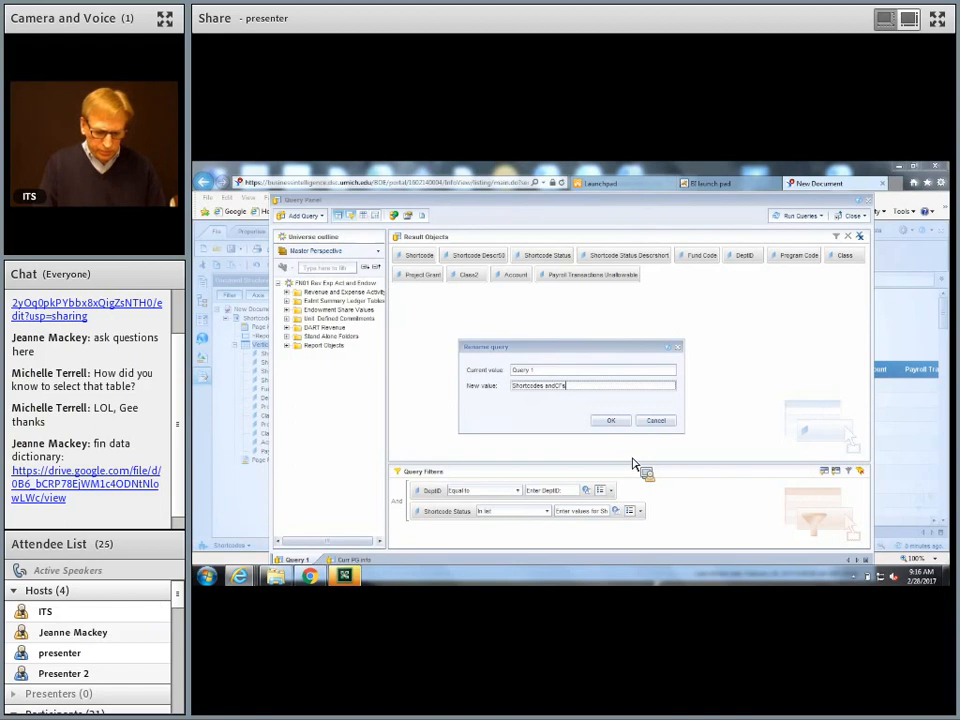
key(BackSpace)
key(BackSpace)
key(BackSpace)
text(d C)
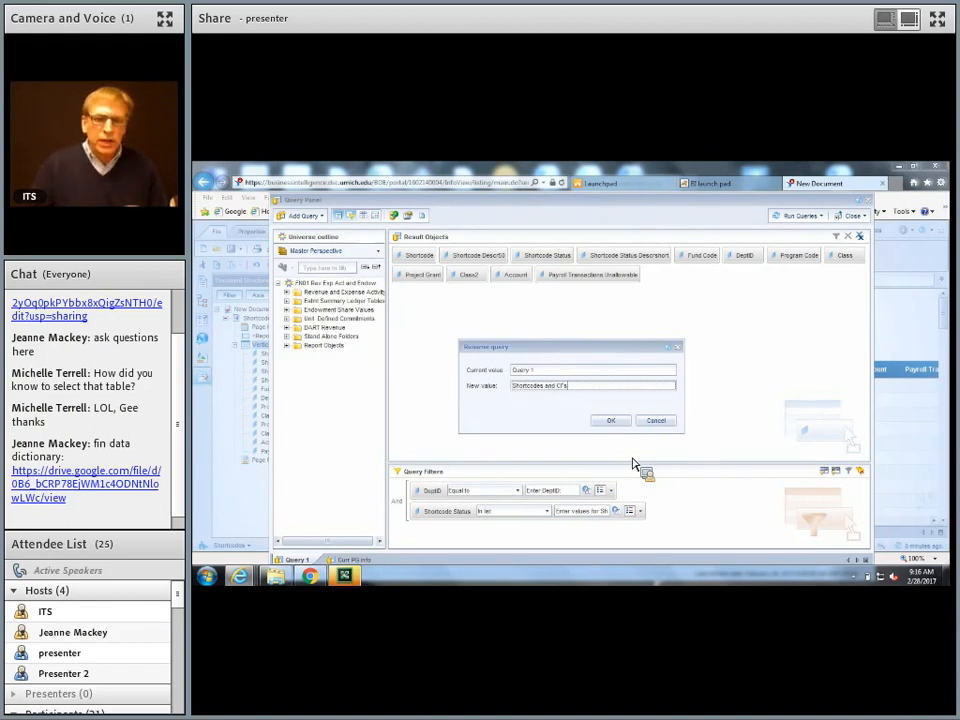
text(F's)
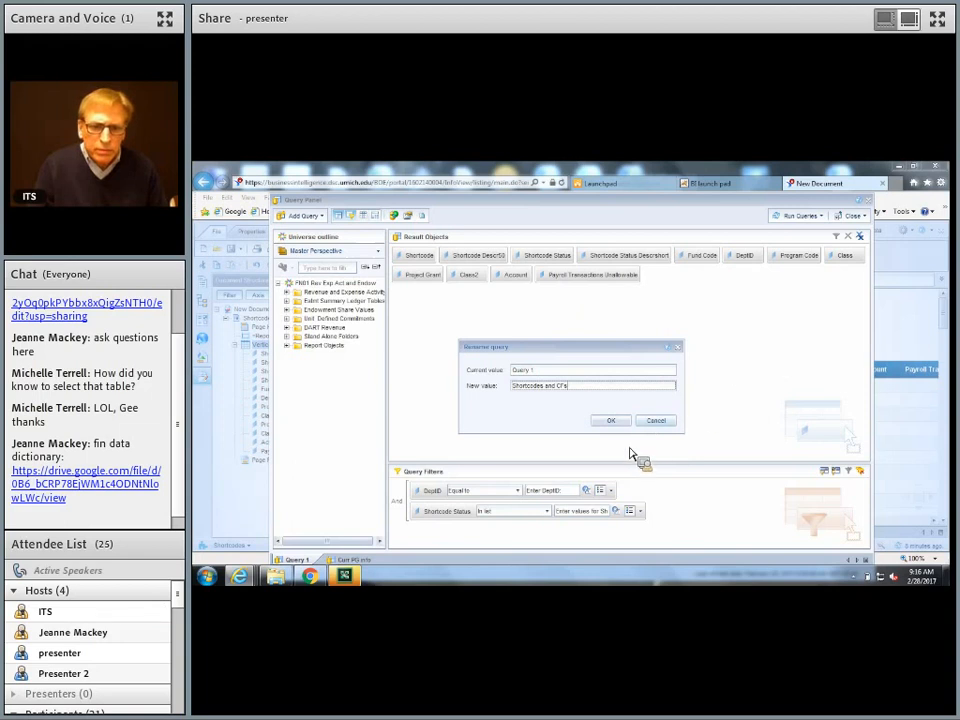
click(613, 422)
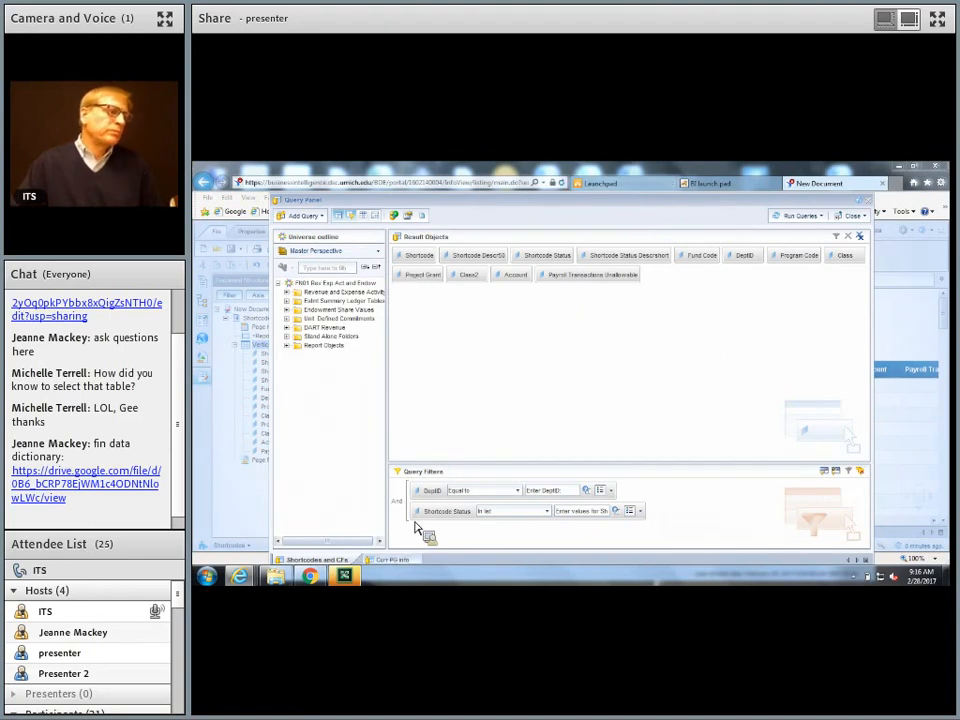
Filter the Curr PG info query on Project Grant in list, using the Project Grant result from the Shortcodes and CFs query
click(394, 562)
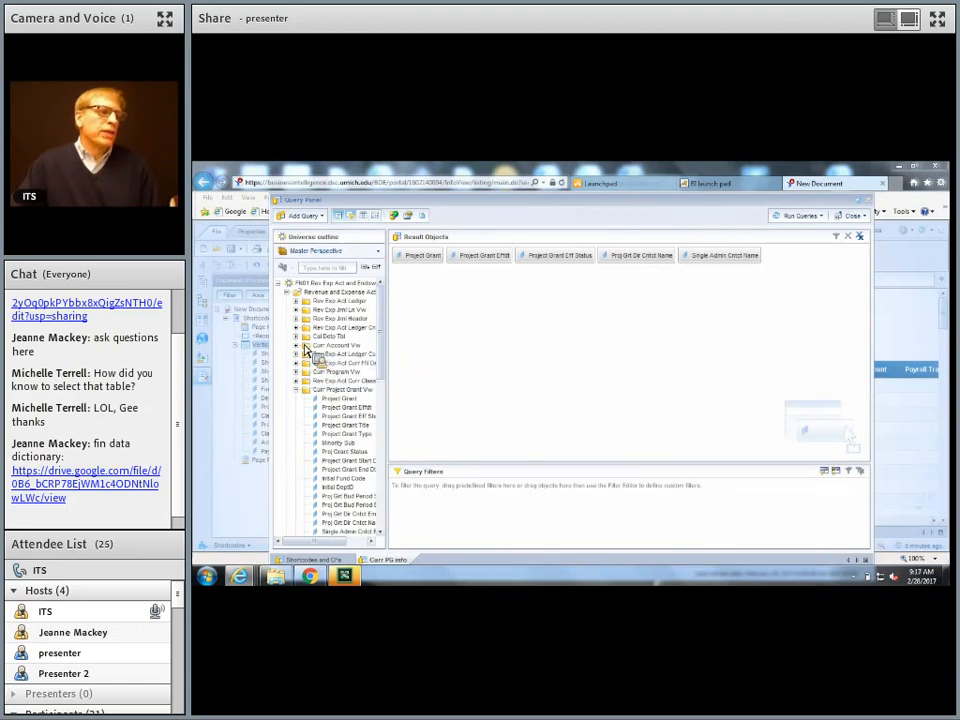
drag(349, 424, 517, 378)
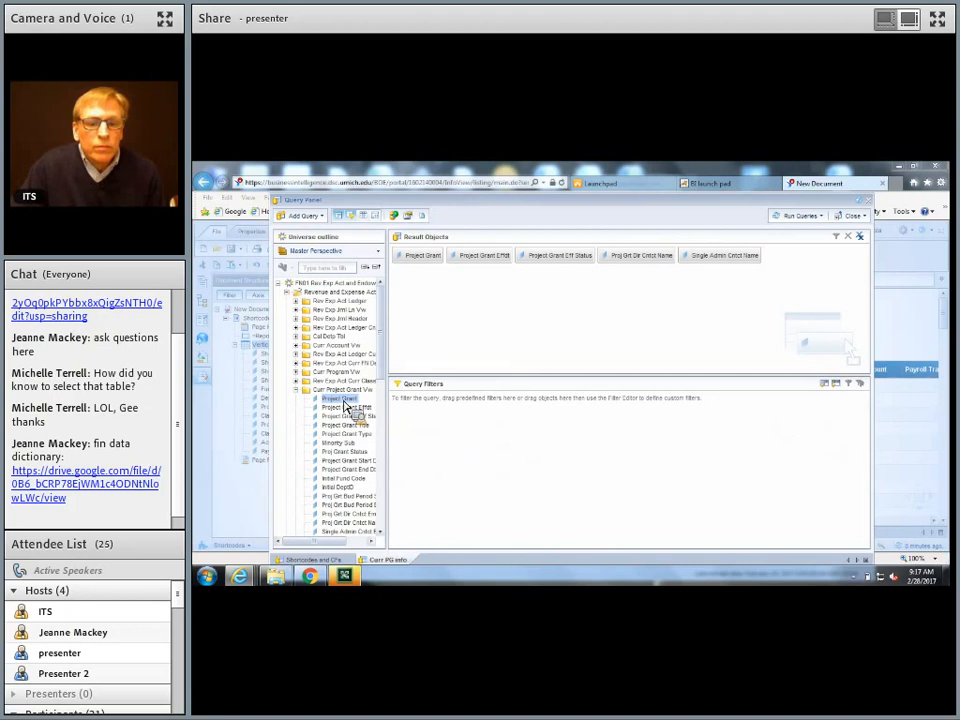
drag(345, 405, 555, 450)
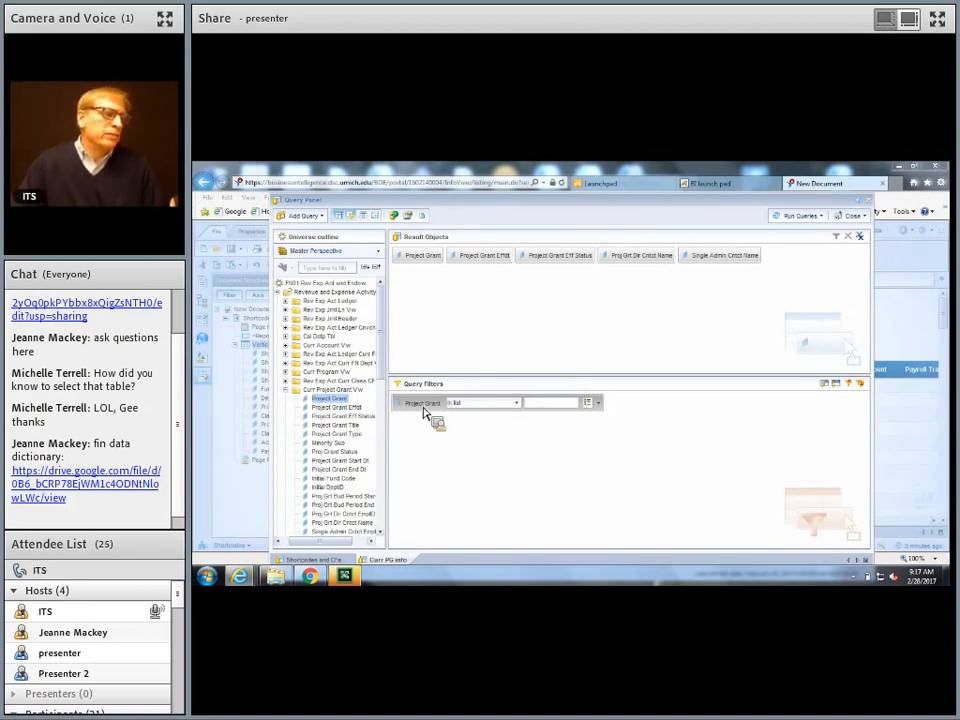
click(599, 403)
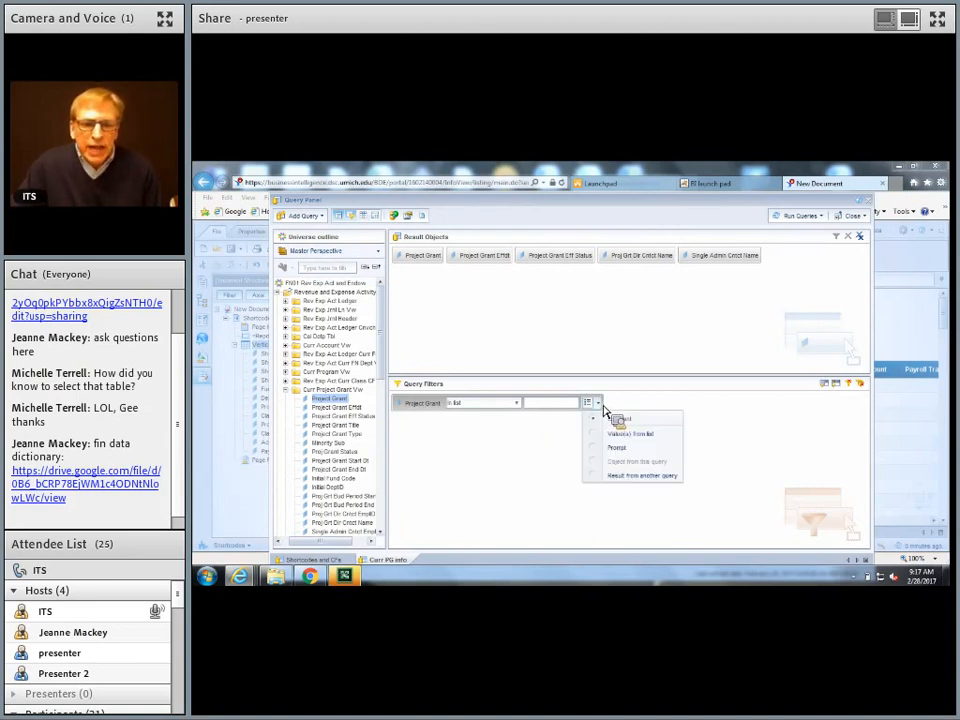
click(597, 480)
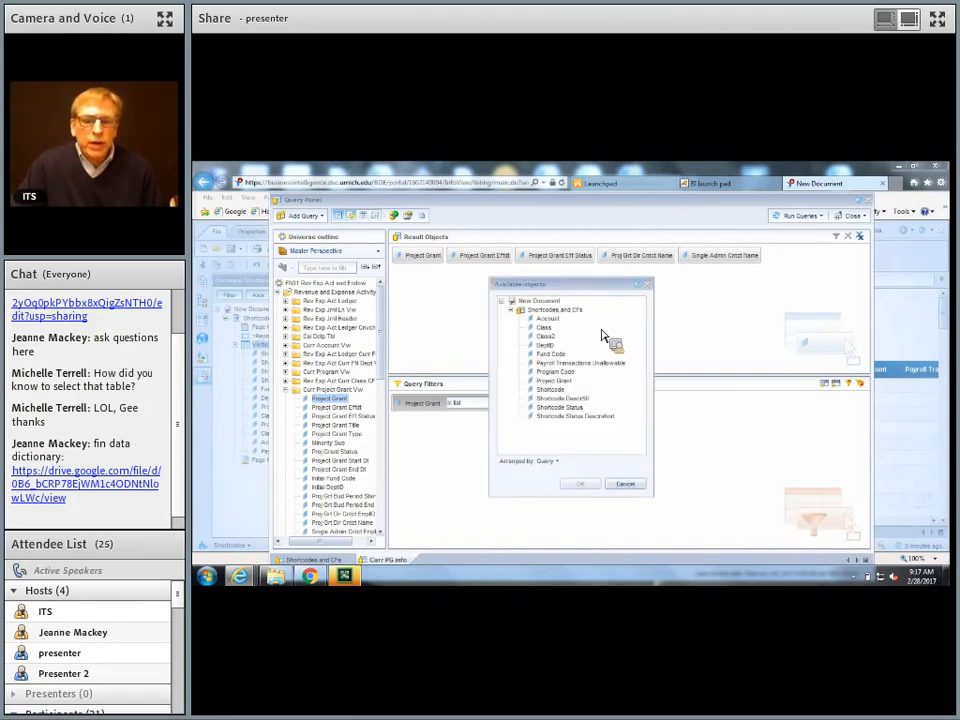
click(560, 381)
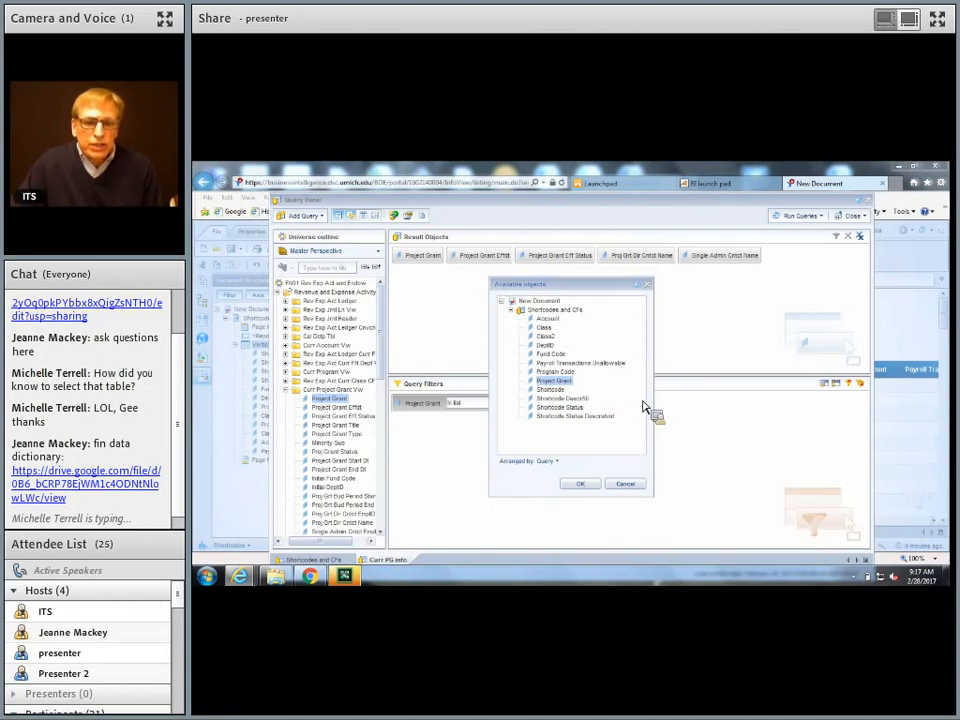
click(580, 483)
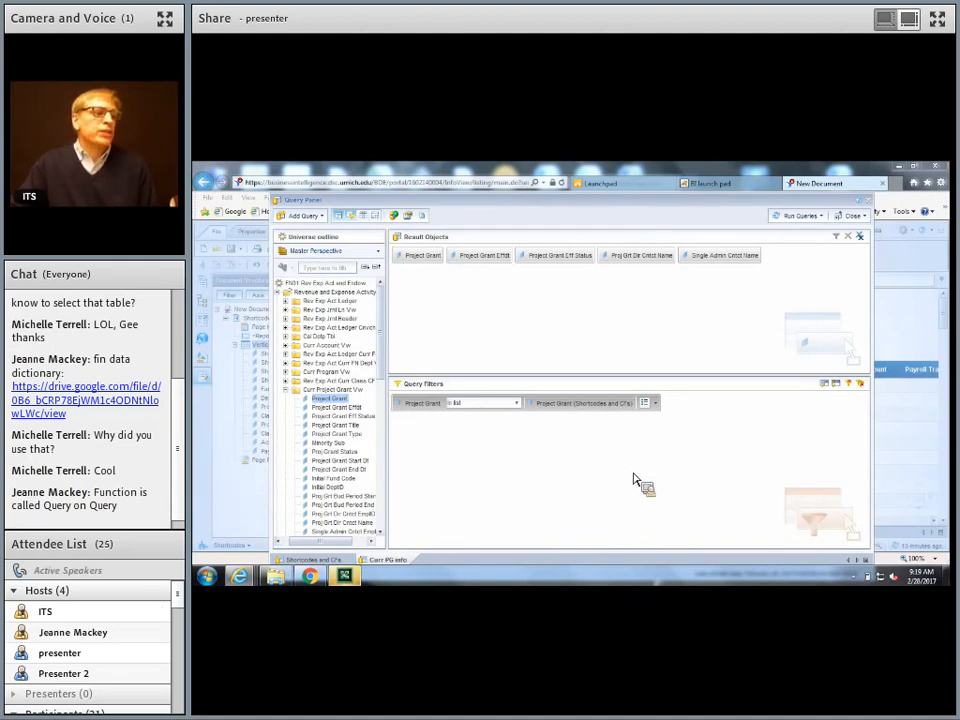
Add a third query from the FN01 Rev Exp Act and Endow universe and expand its Revenue and Expense Activity folder
click(308, 217)
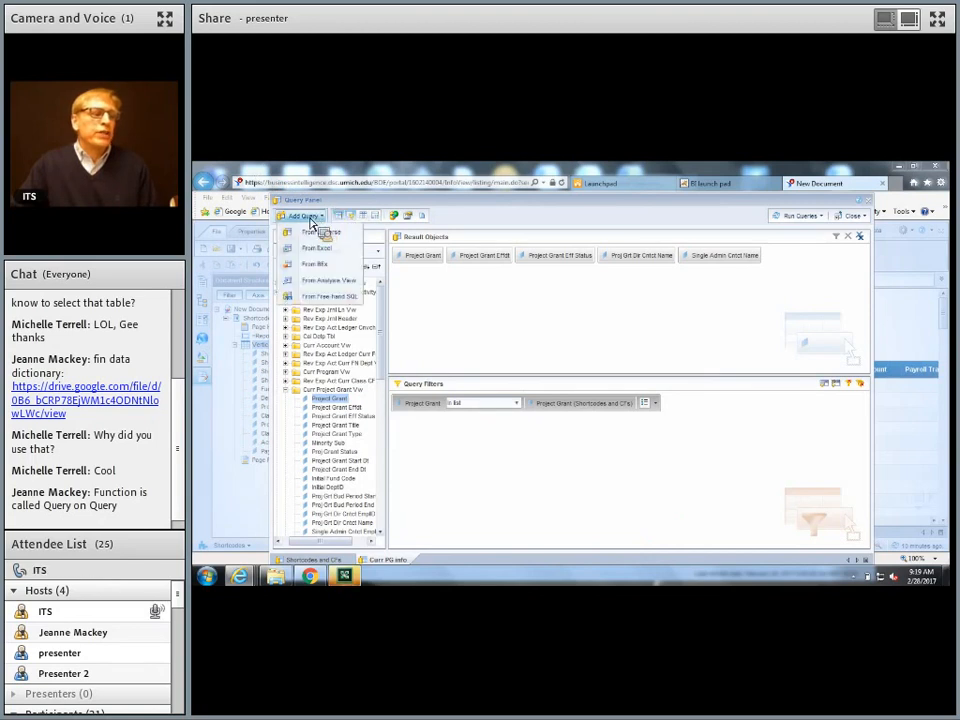
click(322, 231)
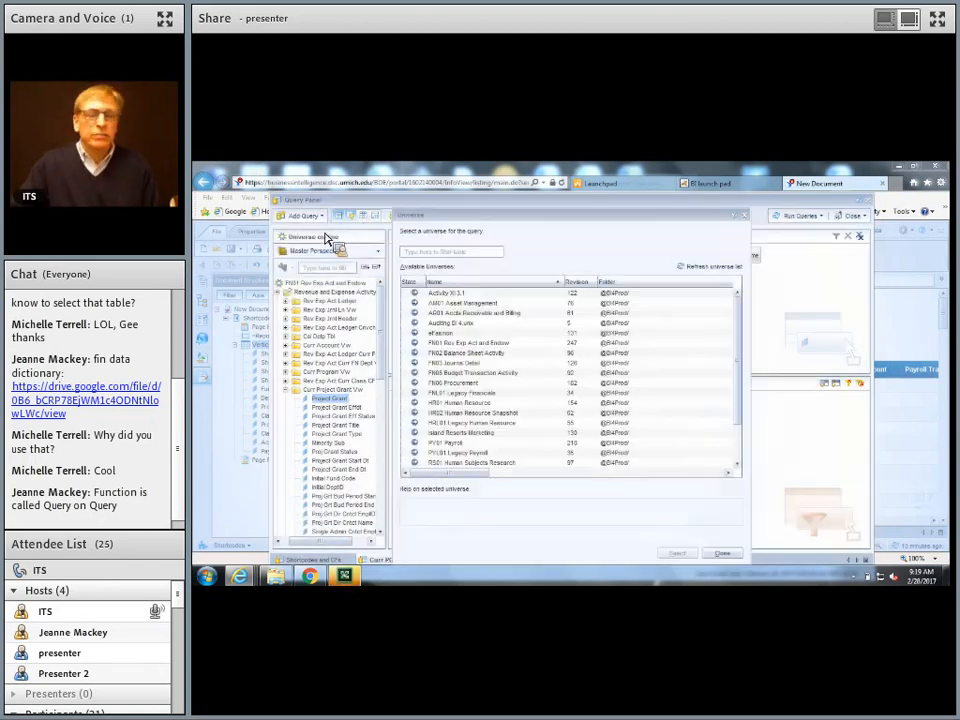
click(446, 343)
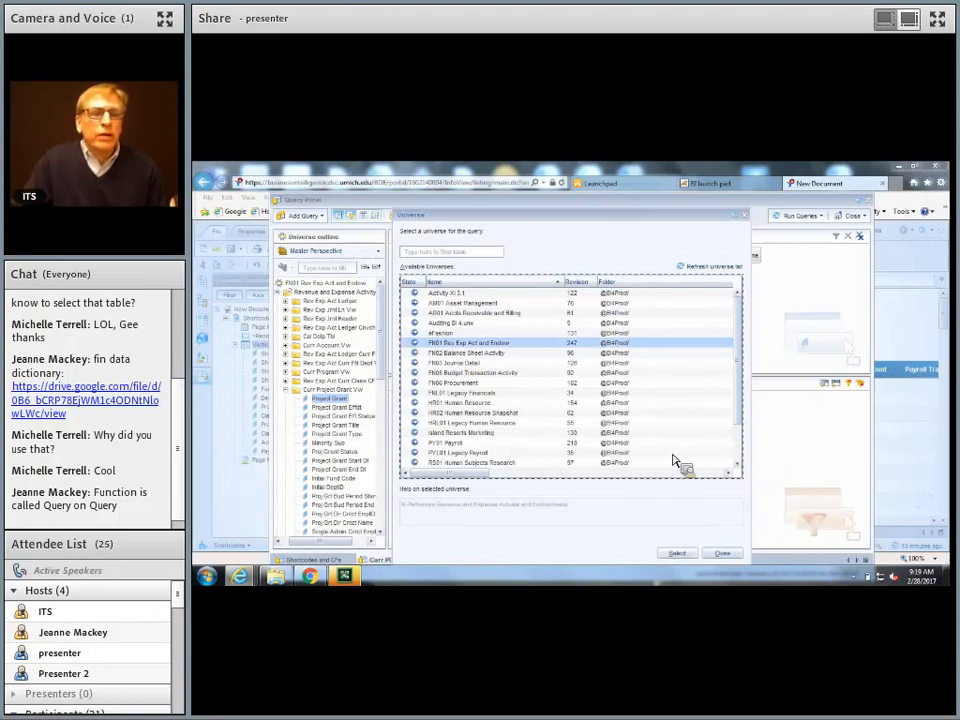
click(677, 555)
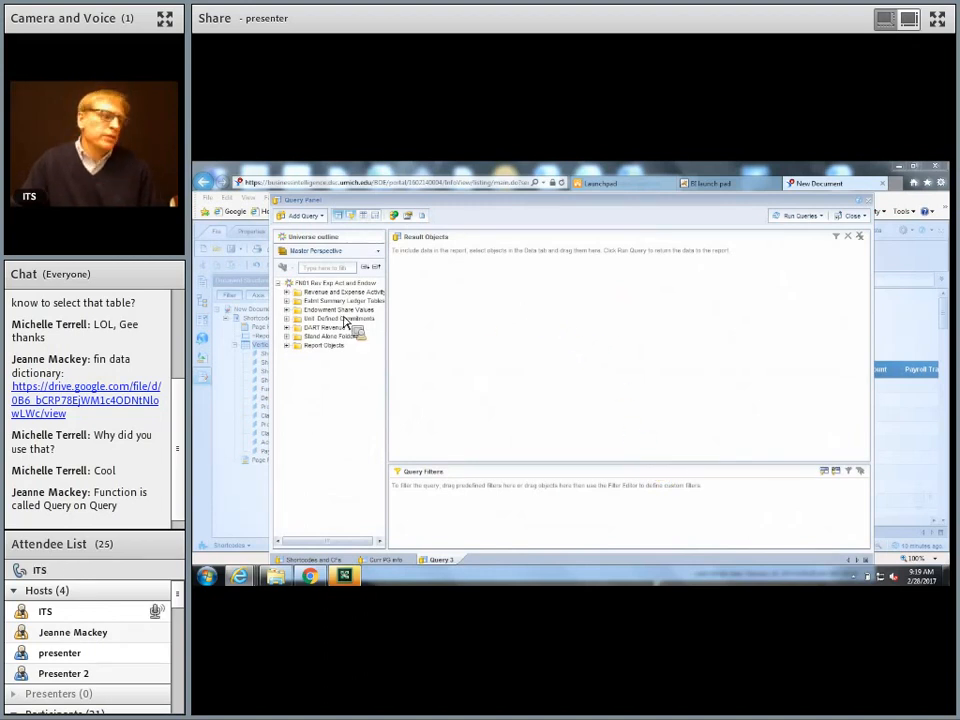
click(287, 292)
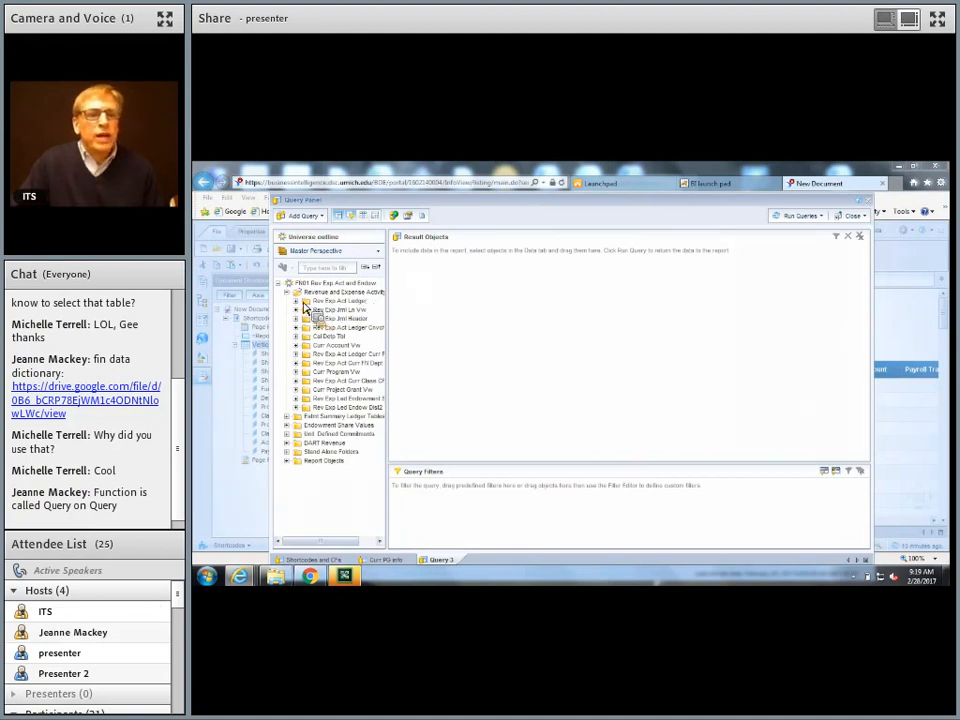
Add Account, Fund Code, DeptID, Program Code, Class, Project Grant and Sum of Dollar Amount from Rev Exp Act Ledger to Query 3's result objects
click(298, 301)
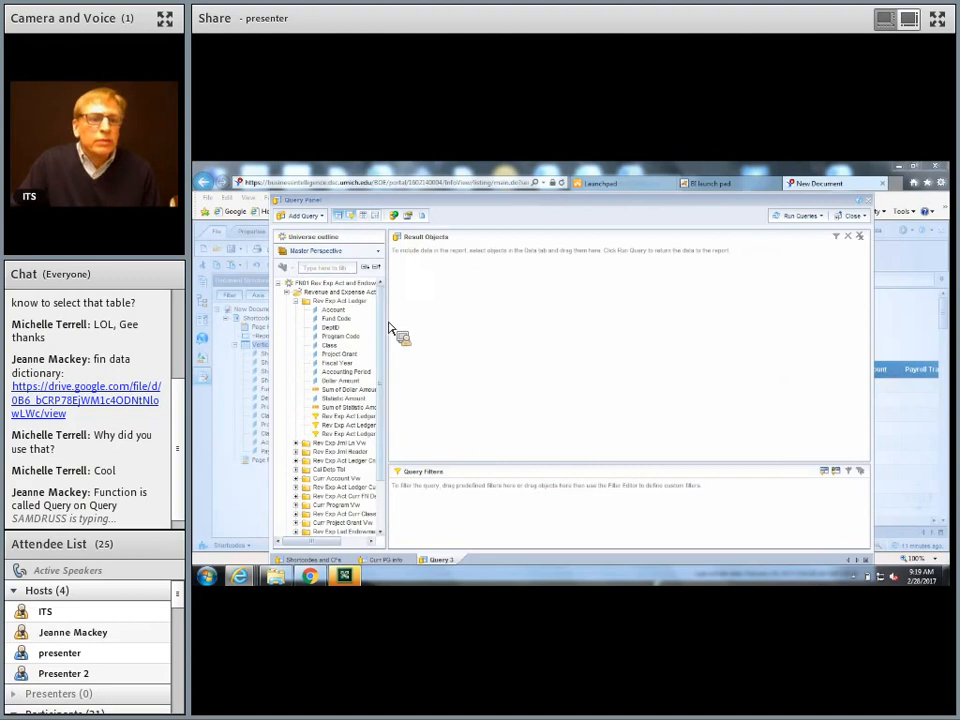
double_click(340, 313)
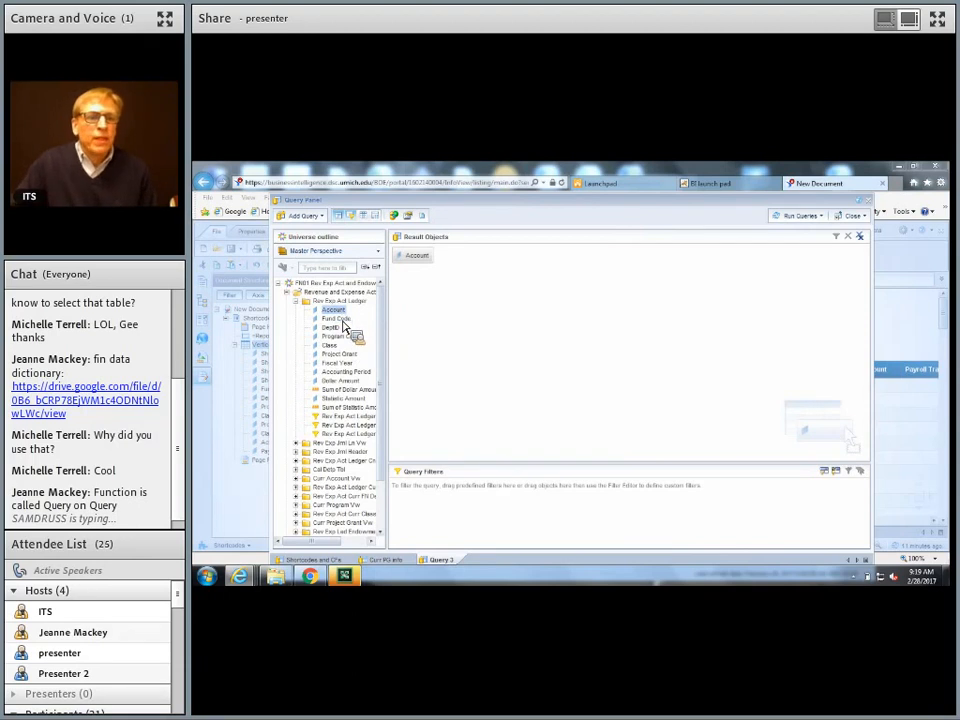
double_click(338, 319)
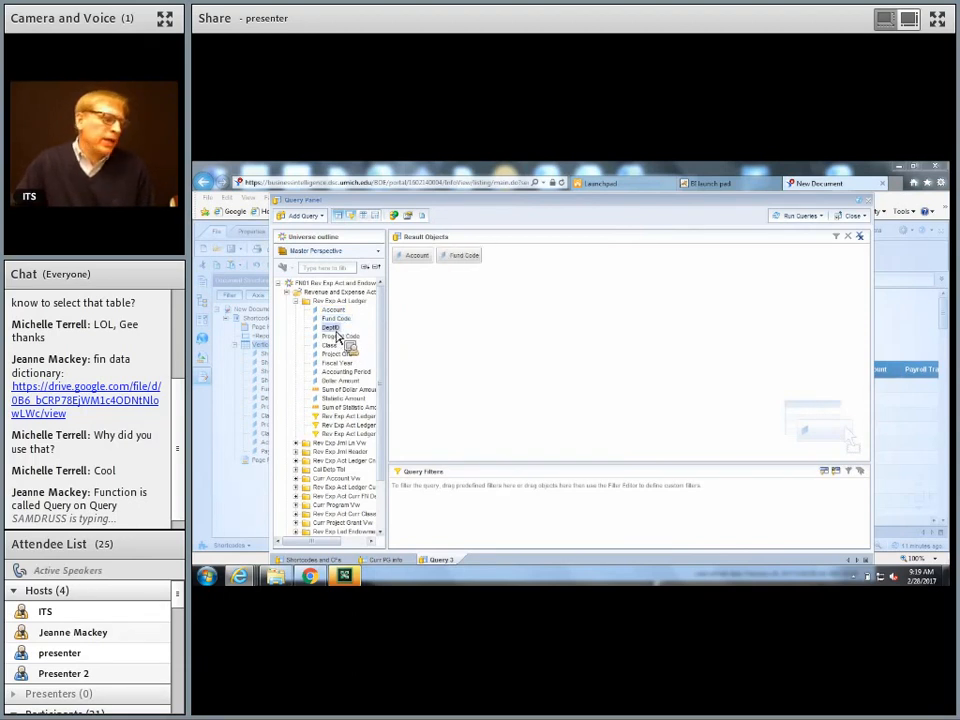
double_click(331, 327)
double_click(343, 337)
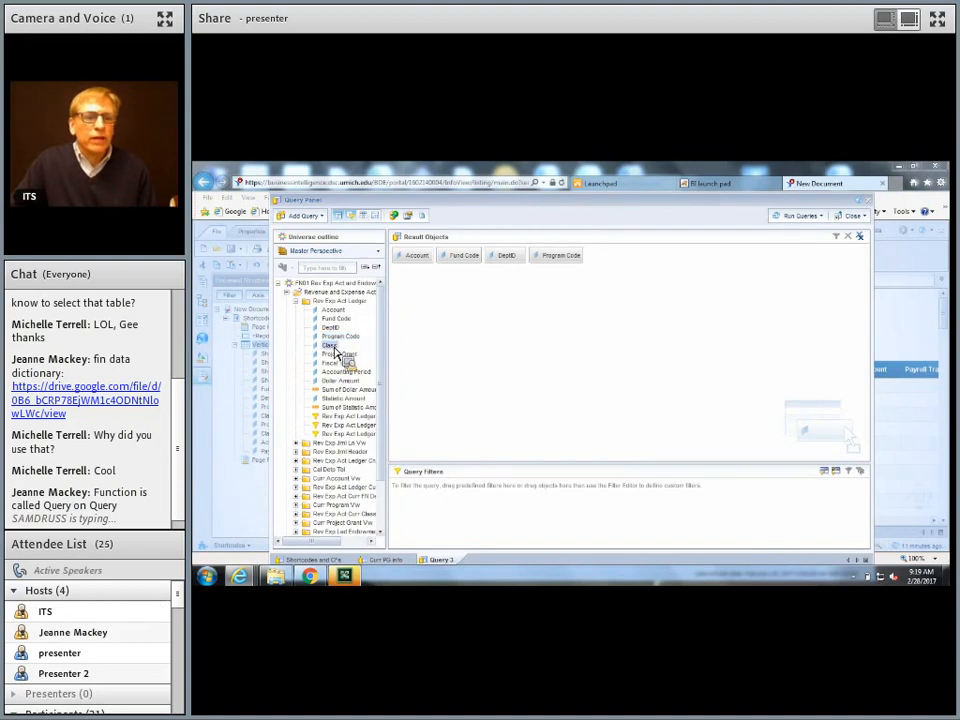
double_click(333, 346)
double_click(338, 354)
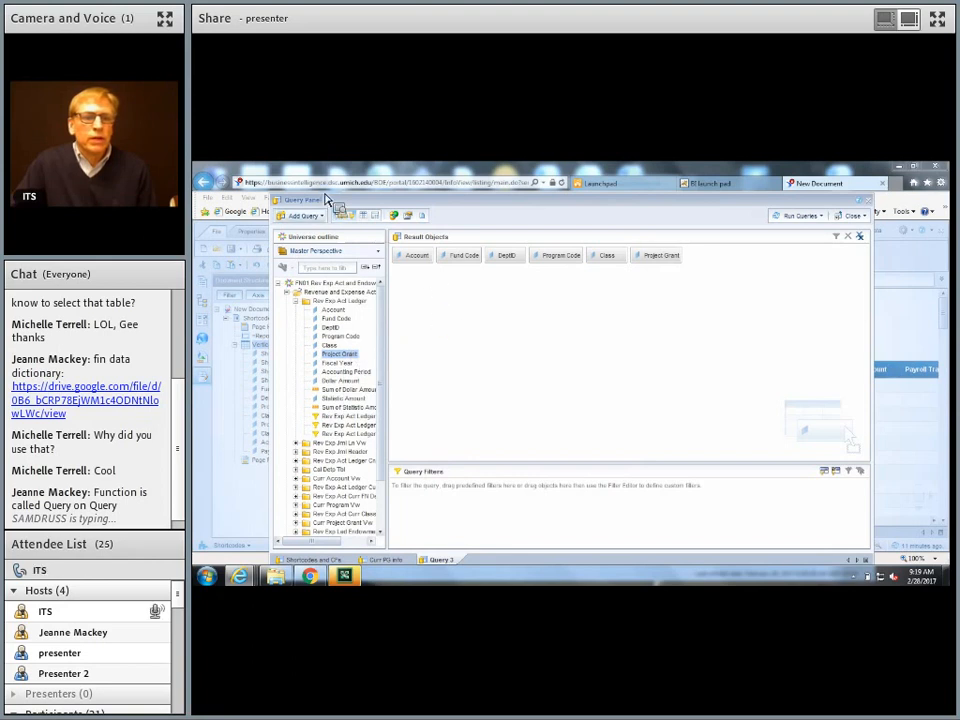
double_click(356, 397)
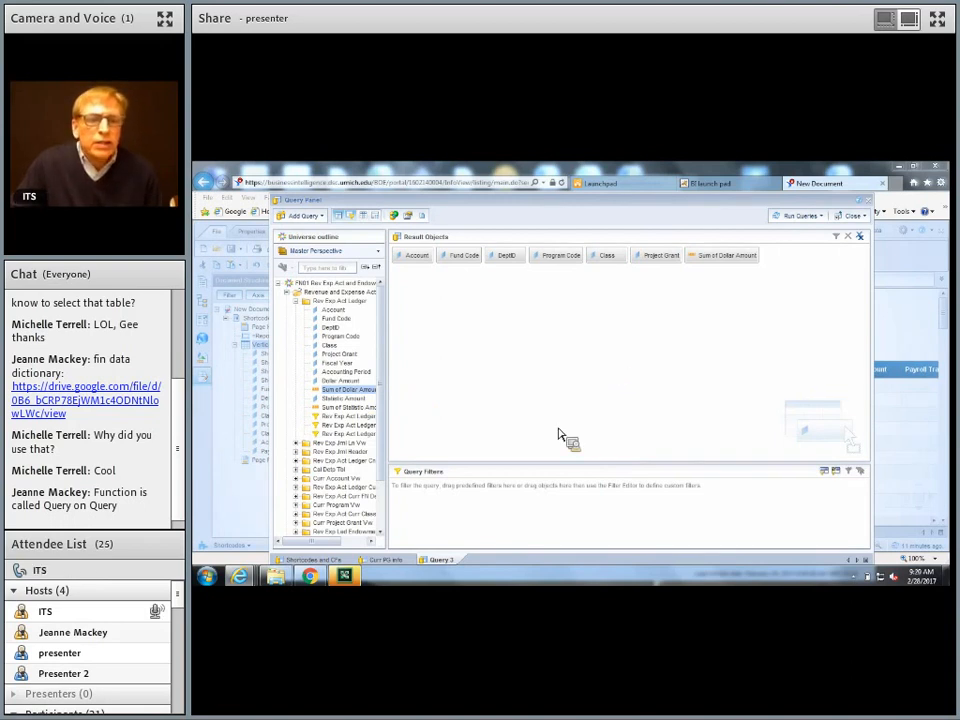
Add query filters for Fiscal Year, Accounting Period and two for Project Grant, enlarging the filter area and widening the universe outline
drag(518, 472, 523, 357)
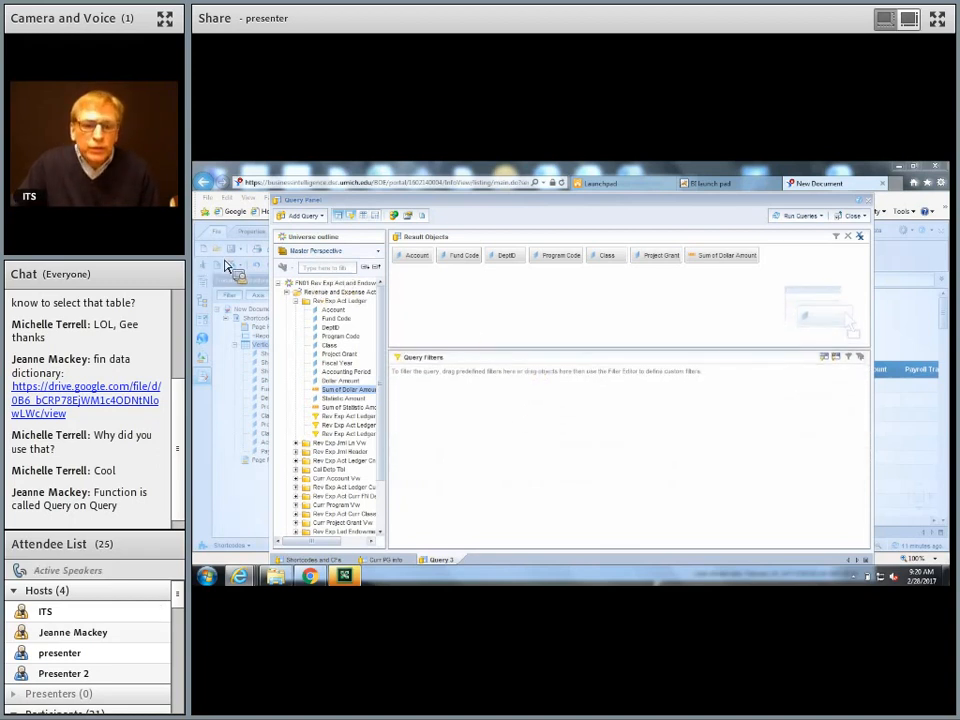
click(349, 364)
drag(357, 372, 448, 409)
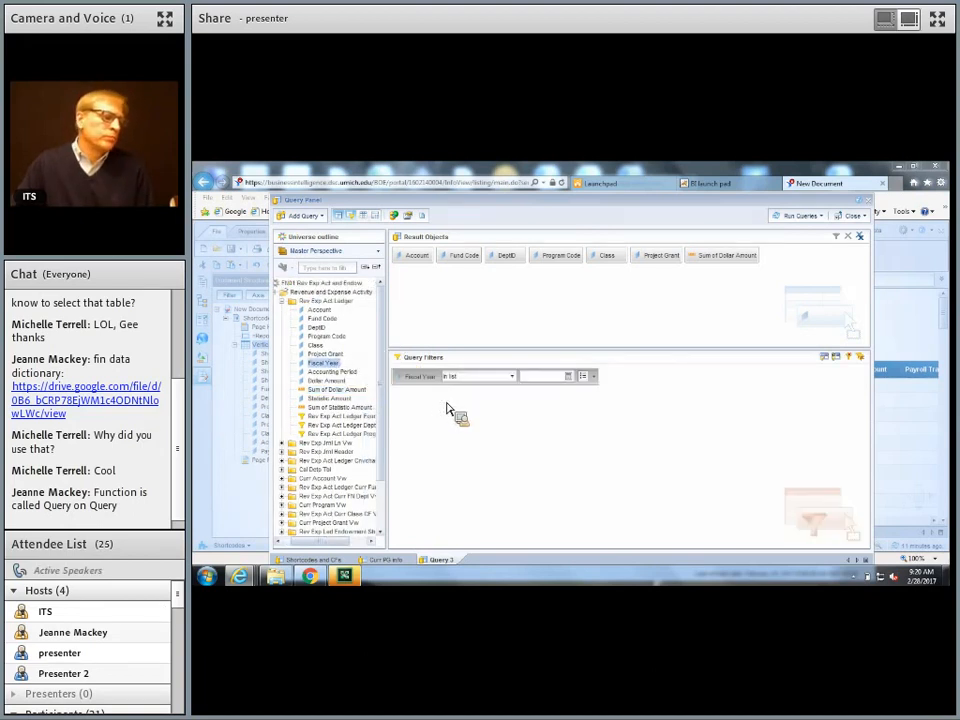
click(350, 374)
drag(350, 383, 467, 434)
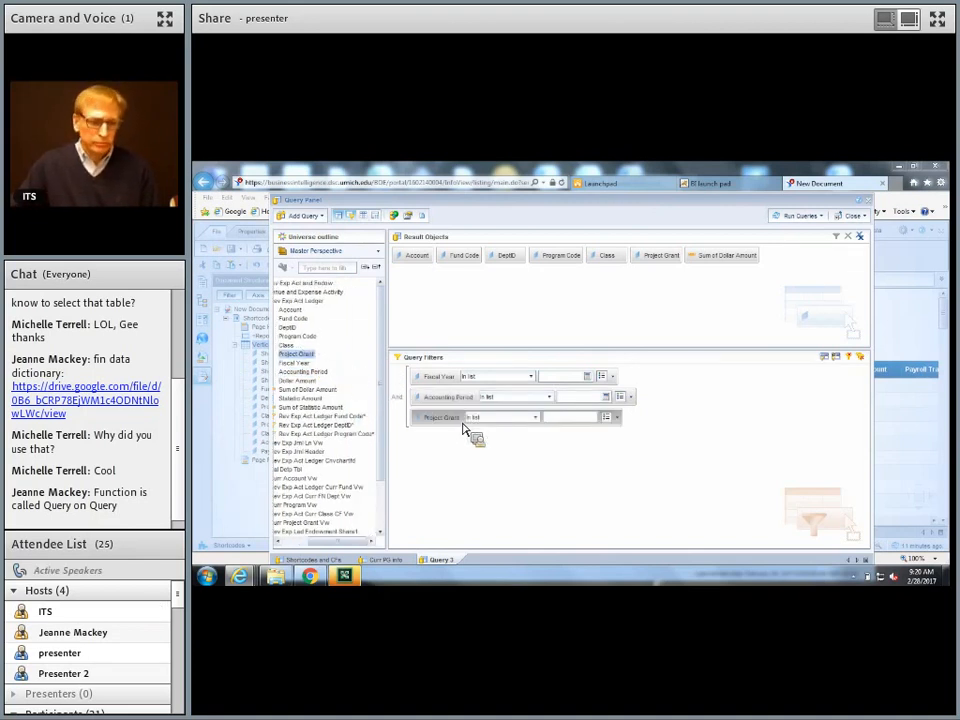
drag(308, 358, 476, 456)
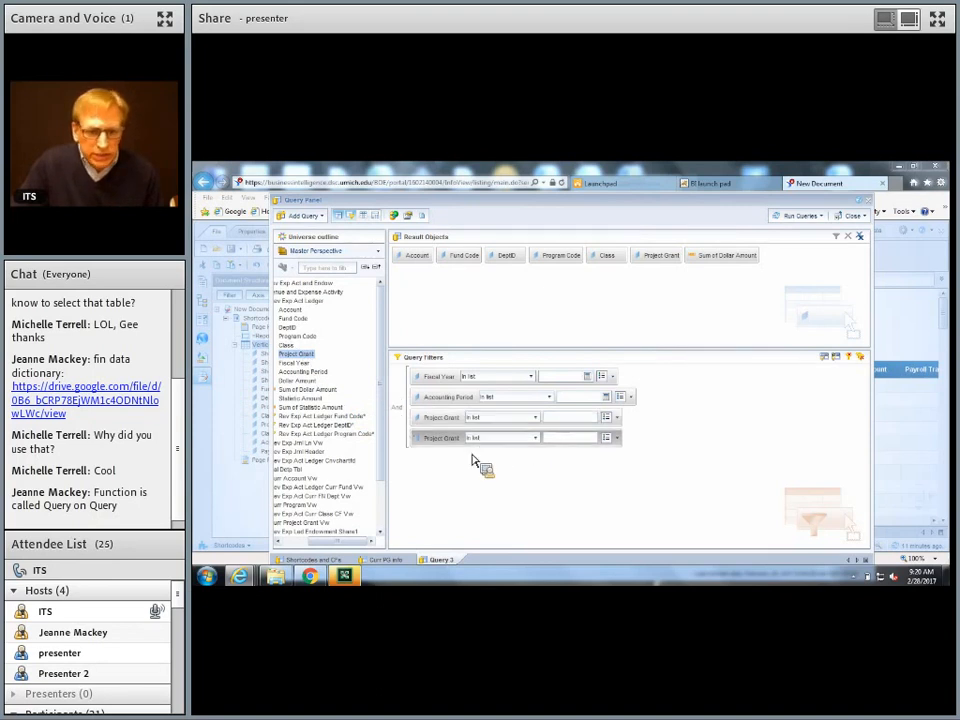
drag(393, 512, 428, 512)
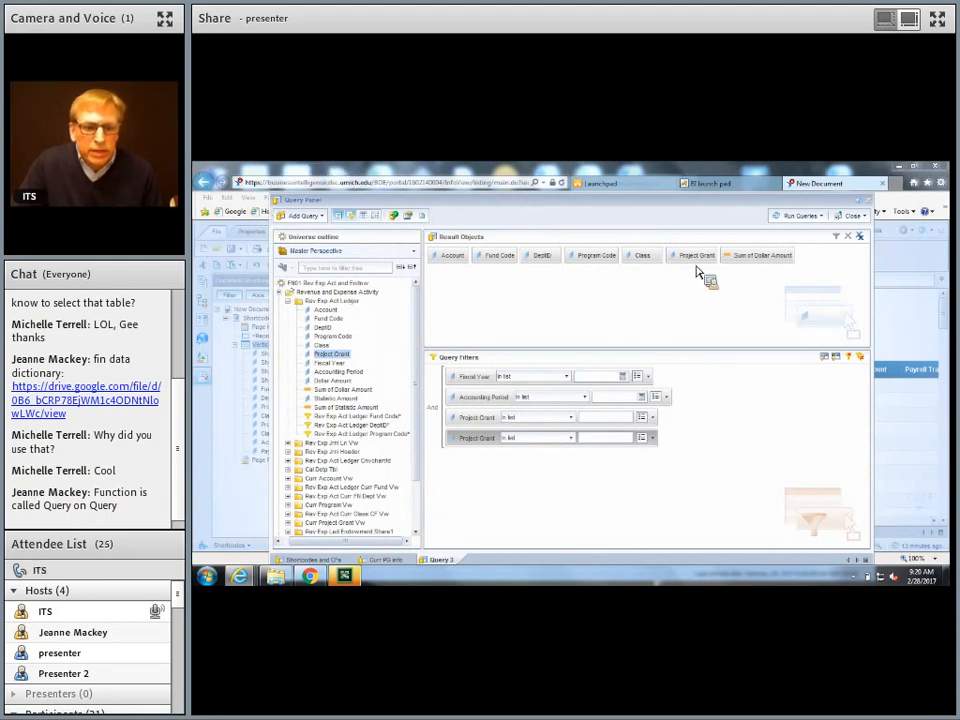
Set the Fiscal Year filter to Equal to with a prompt for its value
click(566, 377)
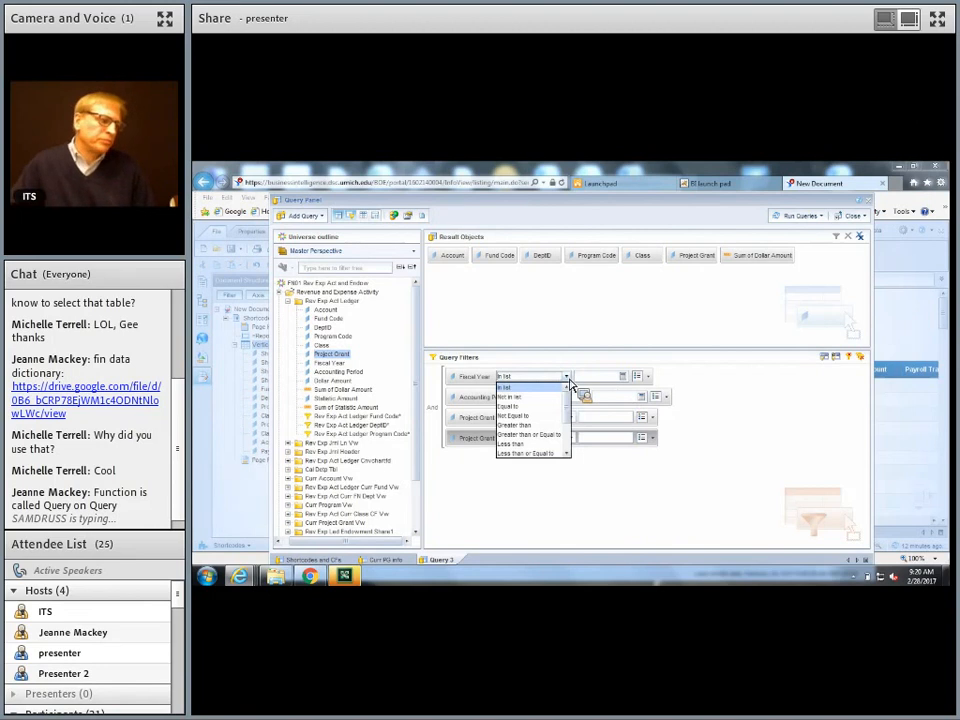
click(528, 407)
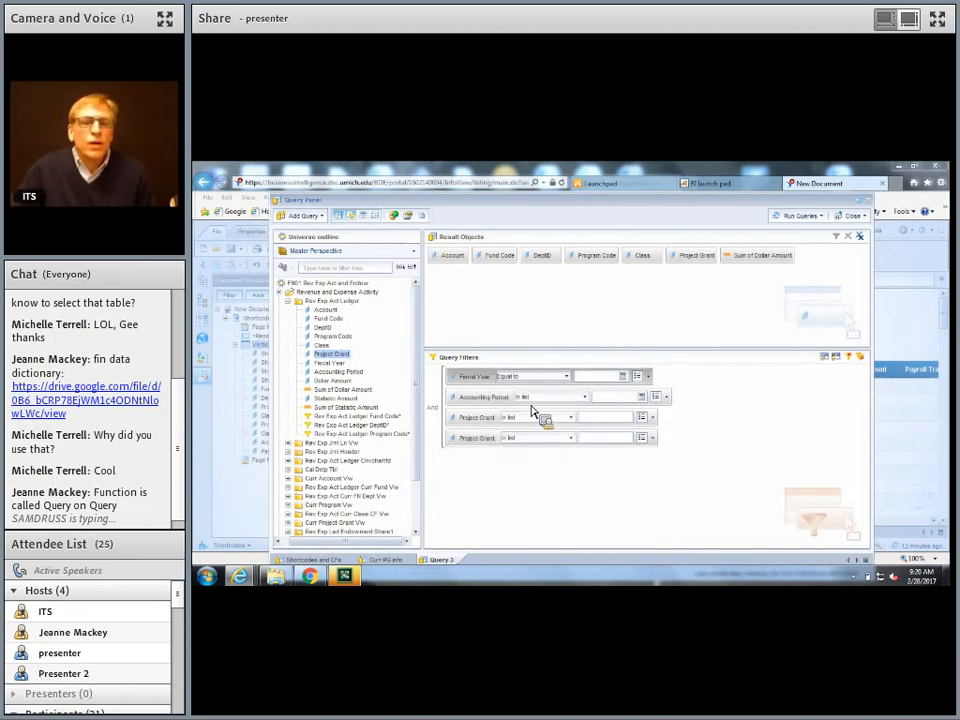
click(649, 377)
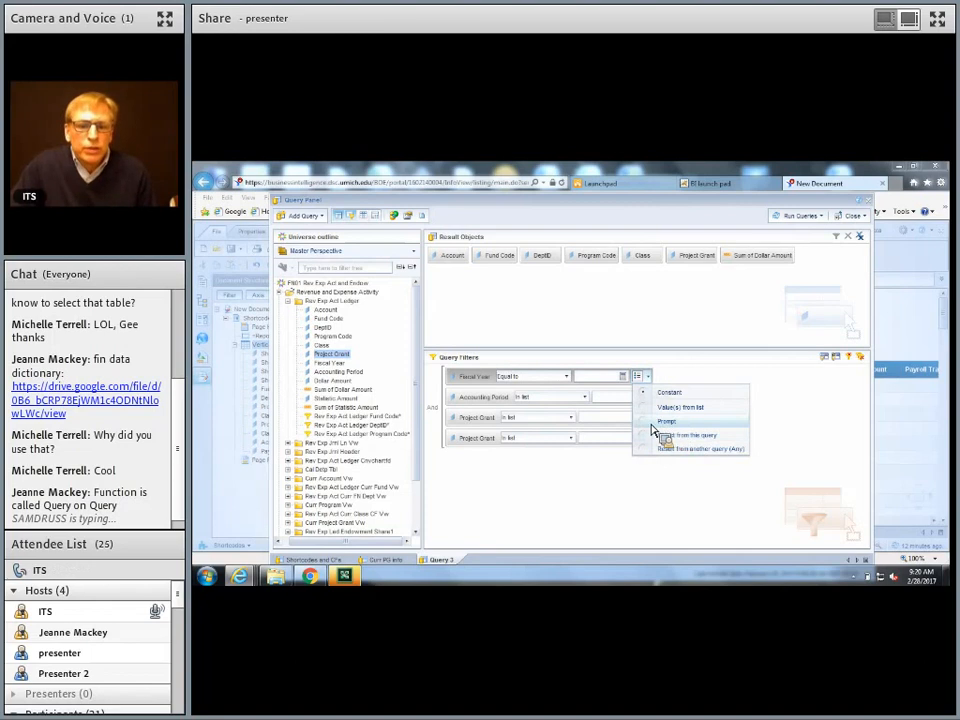
click(655, 422)
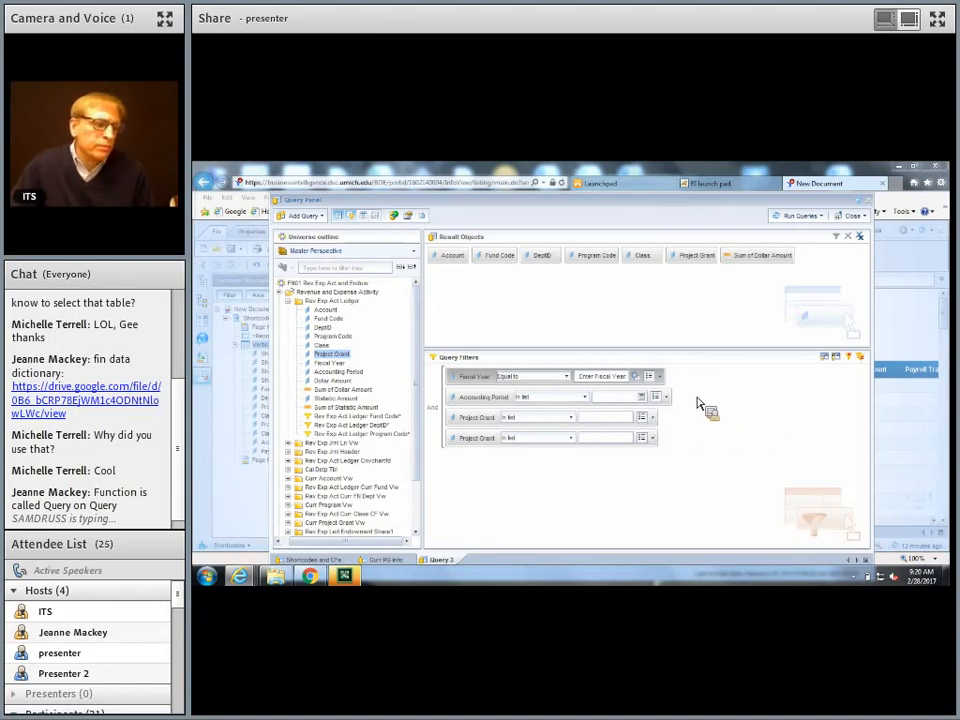
Set the Accounting Period filter to Less than or Equal to with a prompt for its value
click(585, 398)
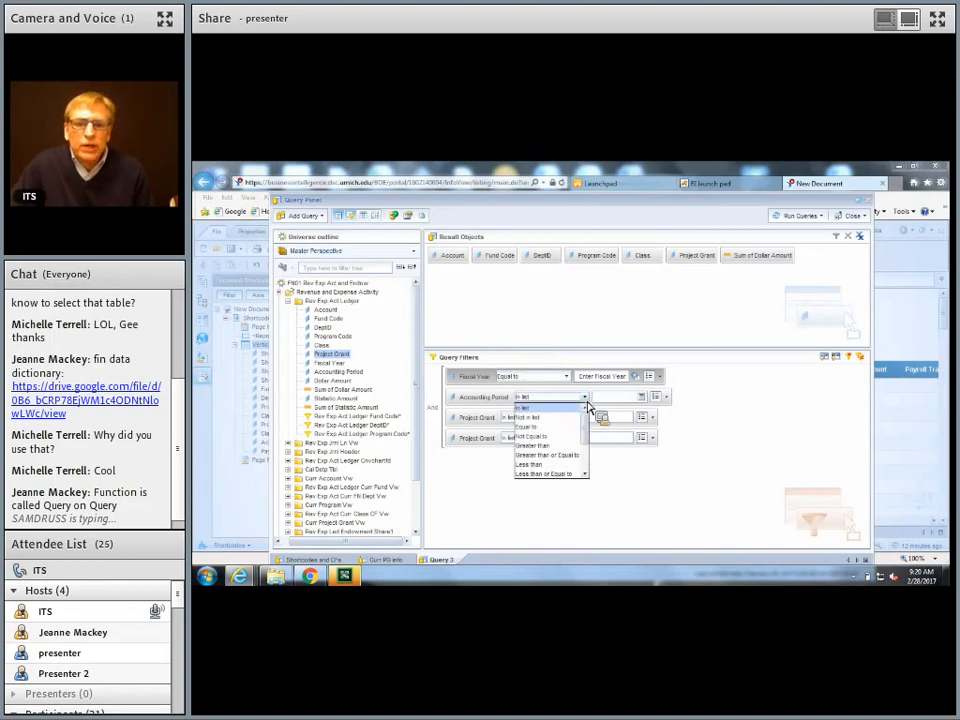
click(562, 474)
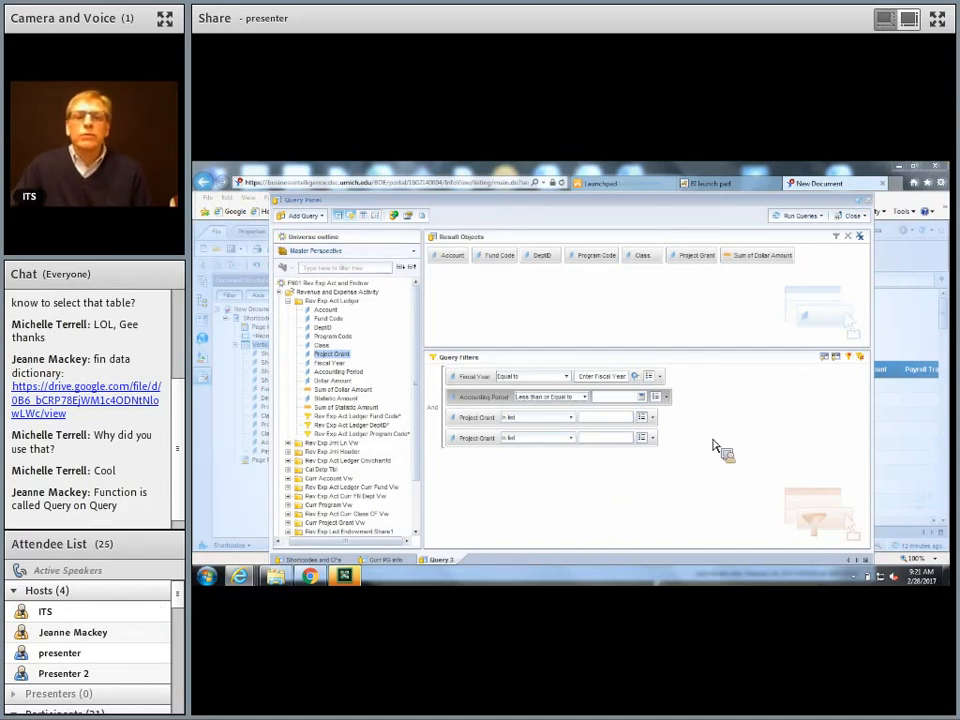
click(667, 399)
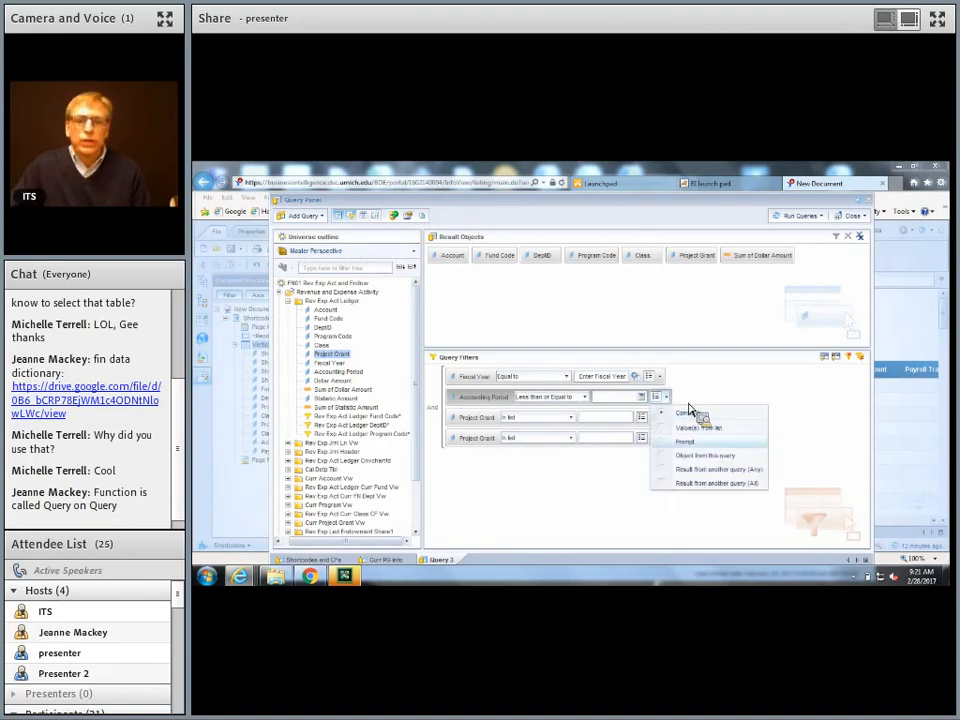
click(672, 449)
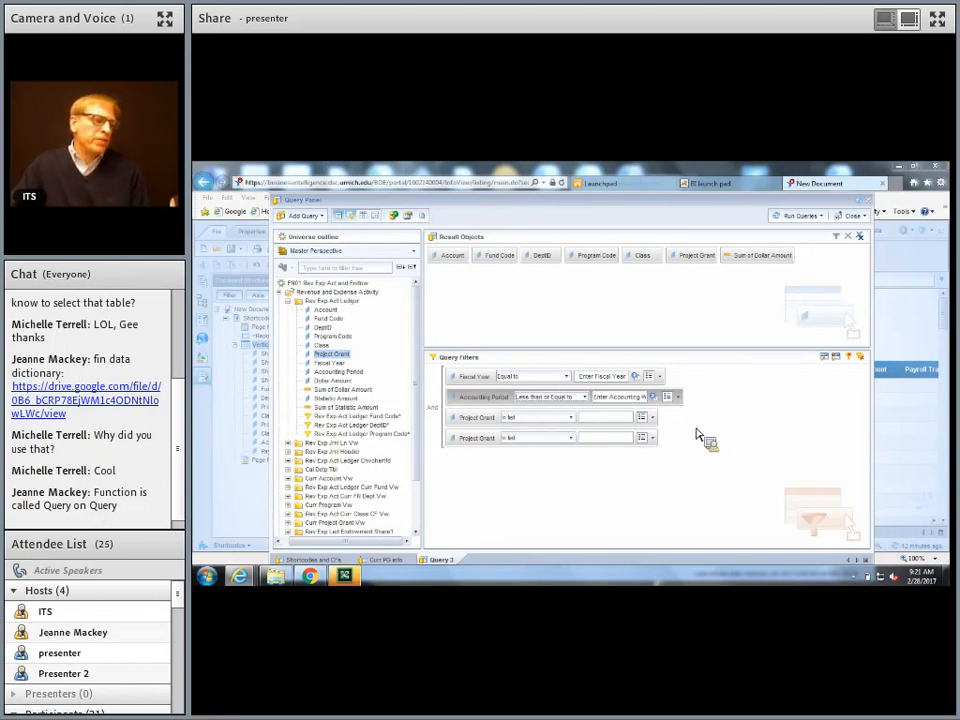
Base the first Project Grant in-list filter on the Project Grant result from the Shortcodes and CFs query
click(655, 418)
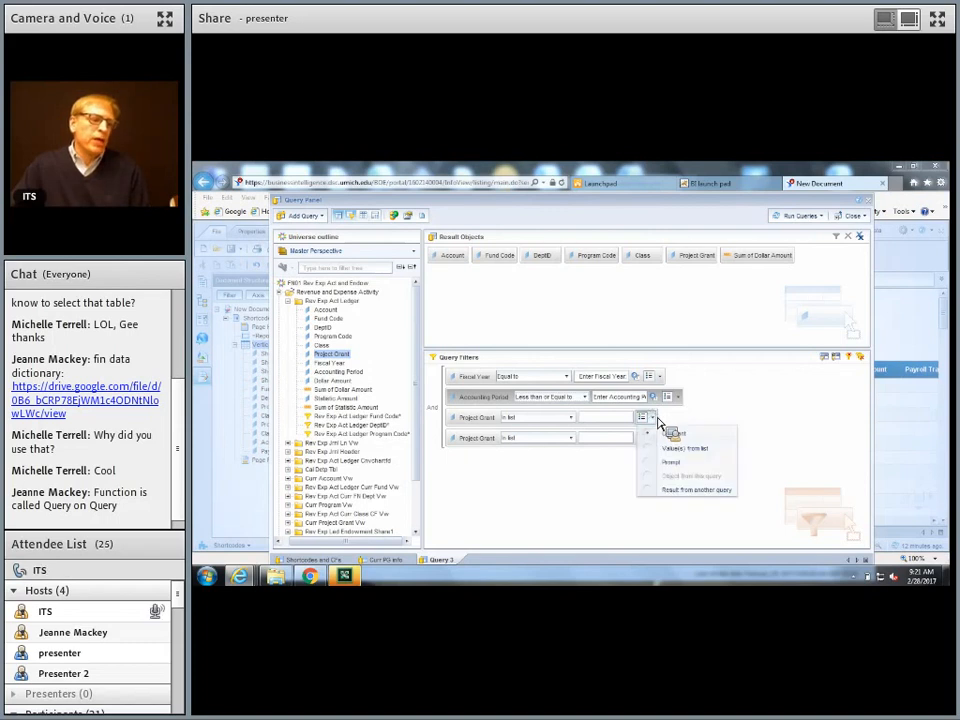
click(690, 492)
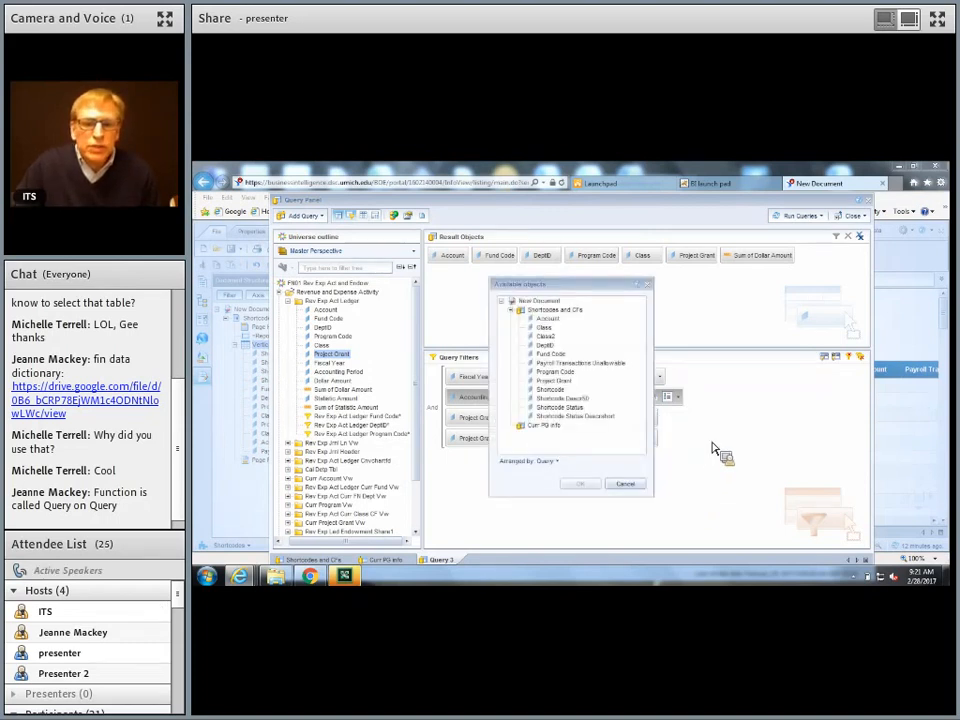
click(567, 384)
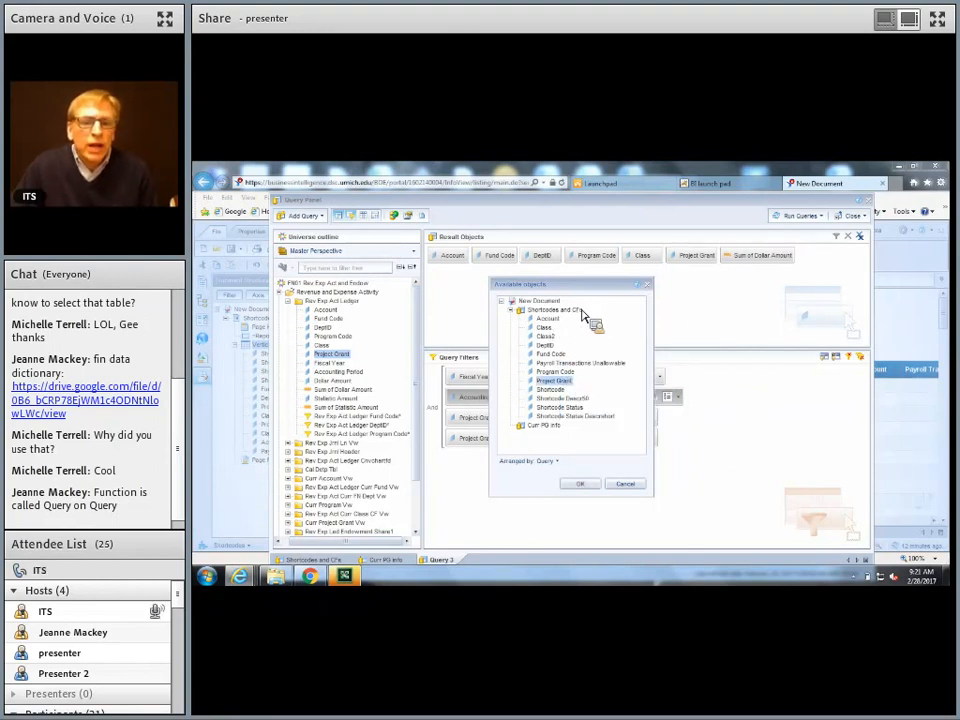
click(585, 484)
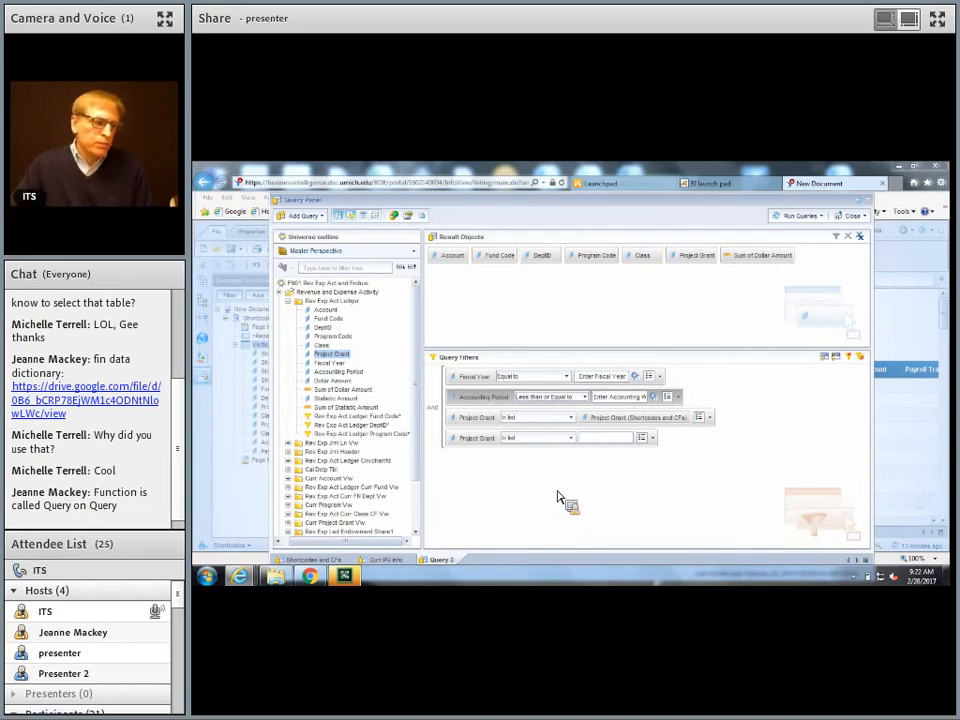
Set the second Project Grant filter to Not Equal to with a blank value
click(572, 438)
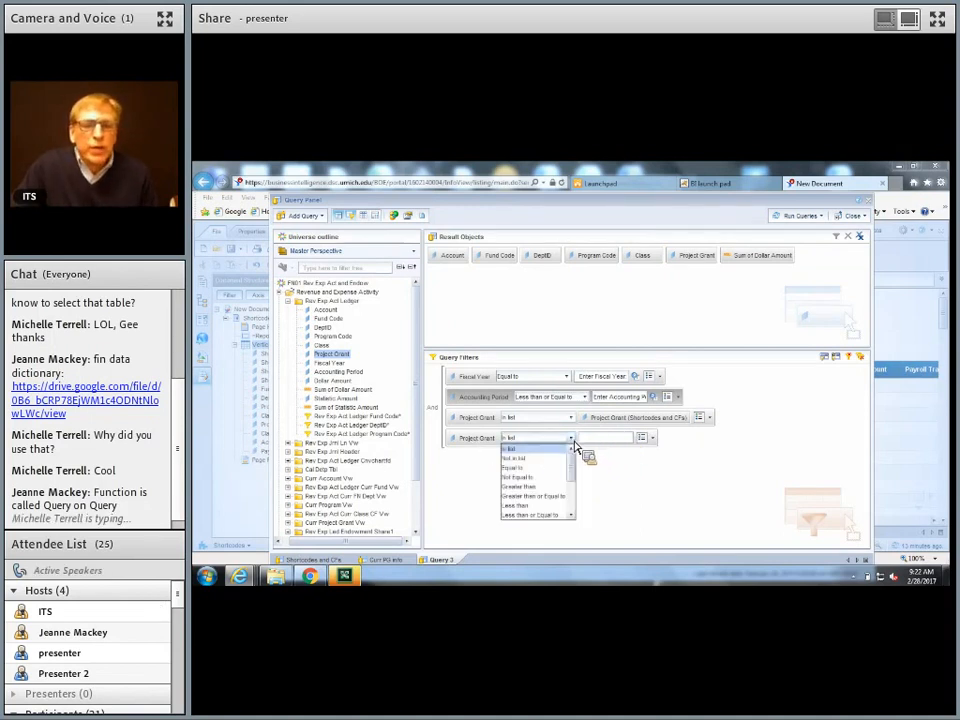
click(560, 477)
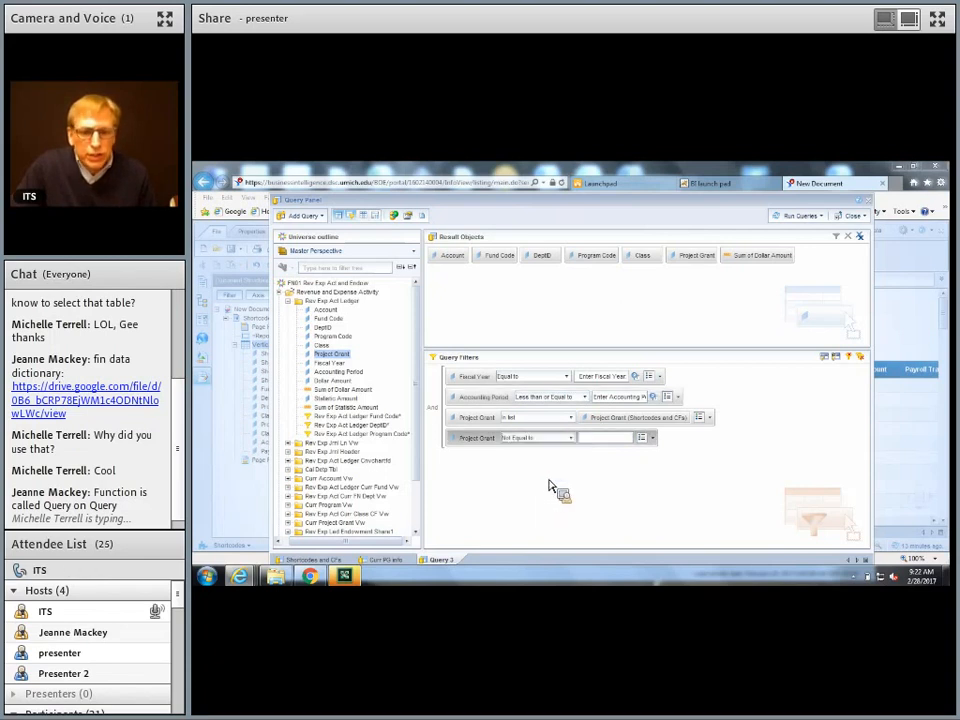
click(615, 440)
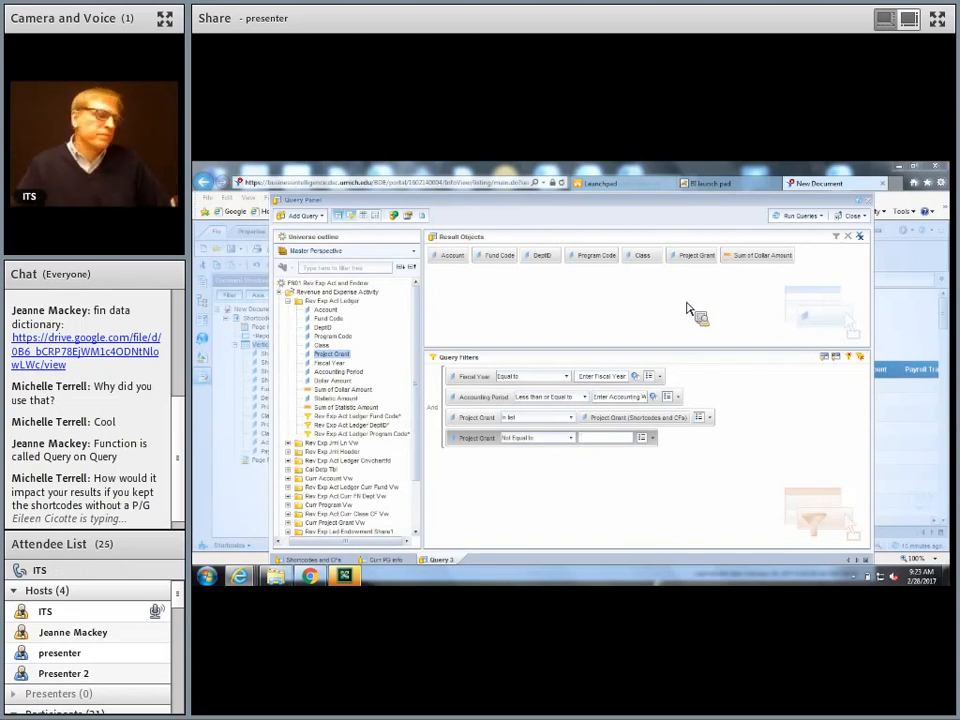
Add a Sum of Dollar Amount filter set to Not Equal to 0
click(348, 392)
drag(348, 398, 548, 494)
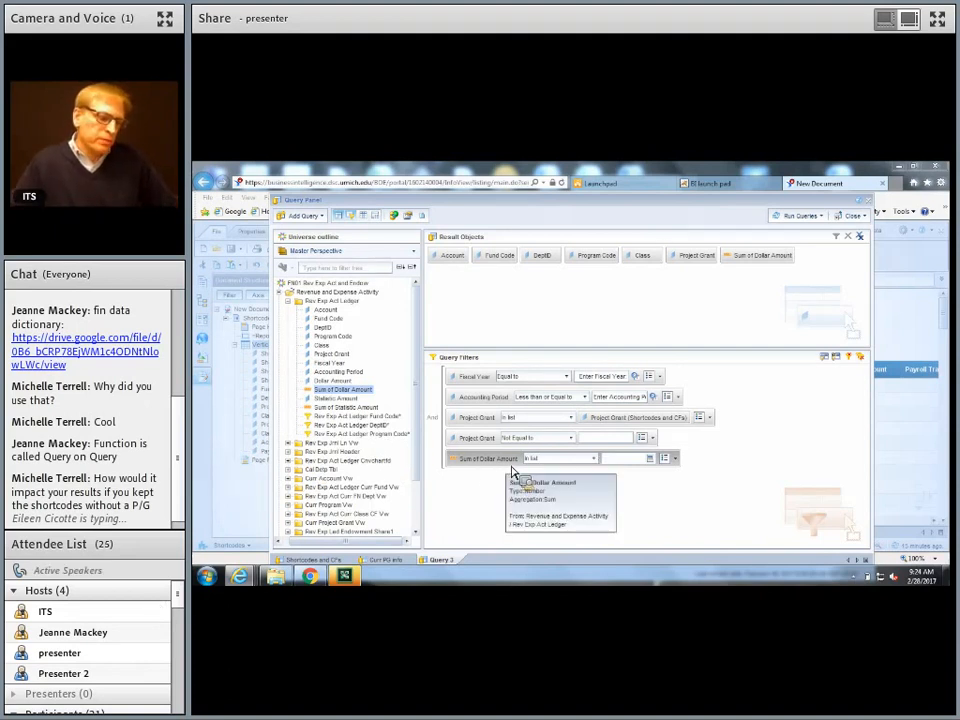
click(594, 459)
click(546, 498)
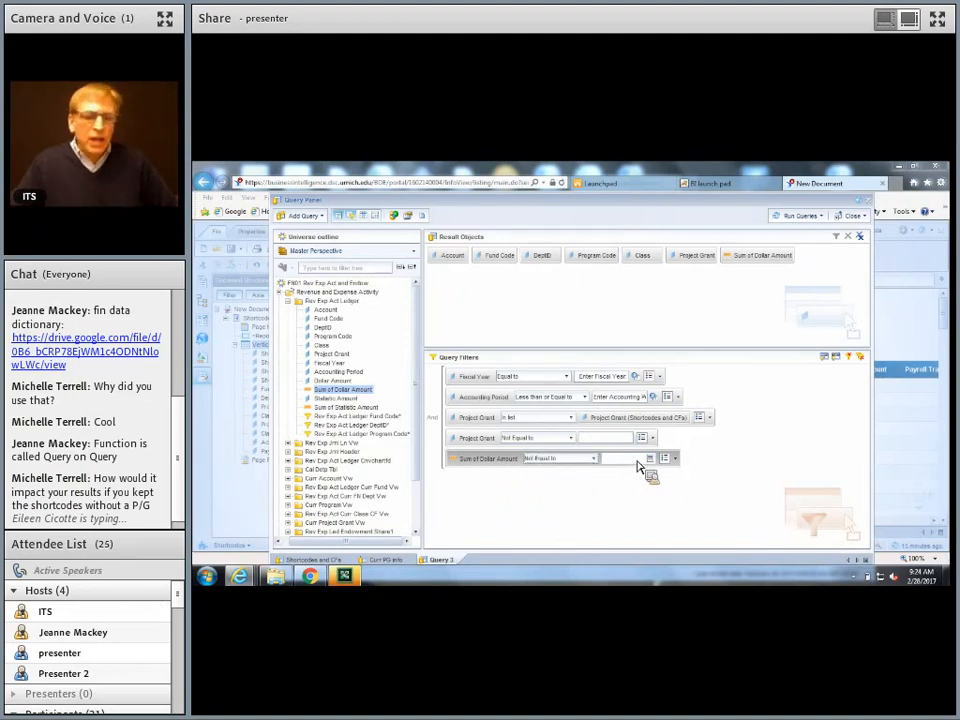
text(0)
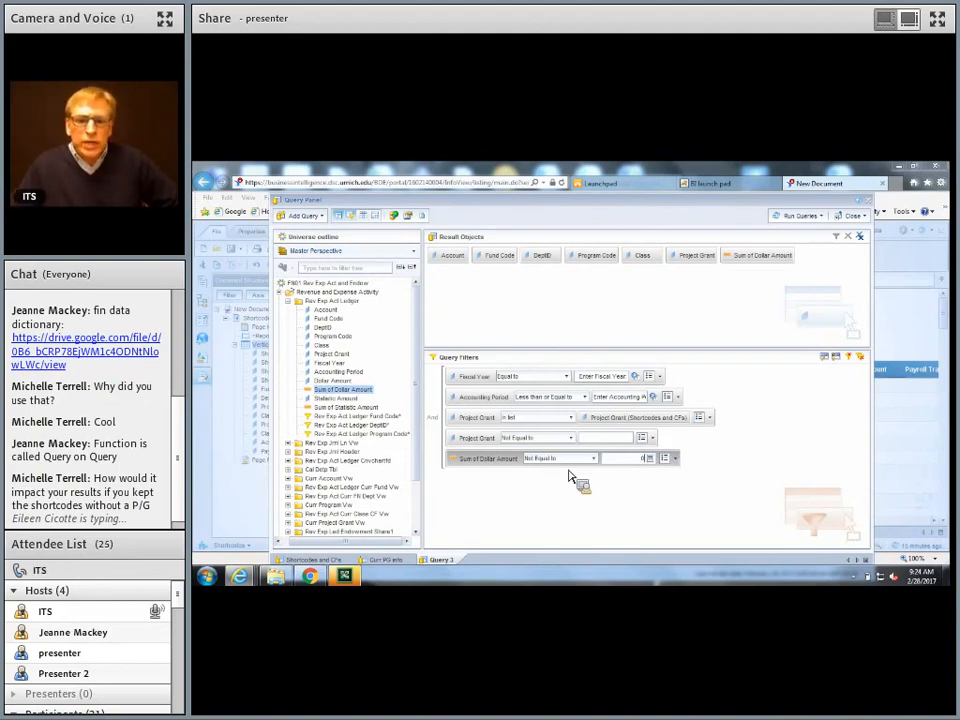
Rename Query 3 as PG Balance
right_click(451, 564)
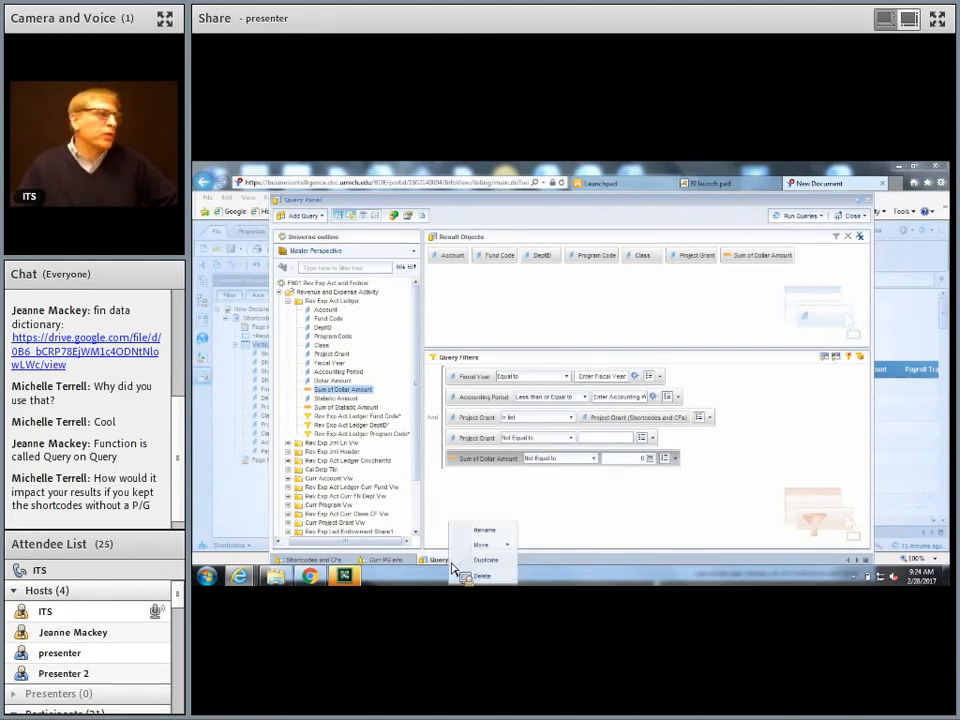
click(486, 530)
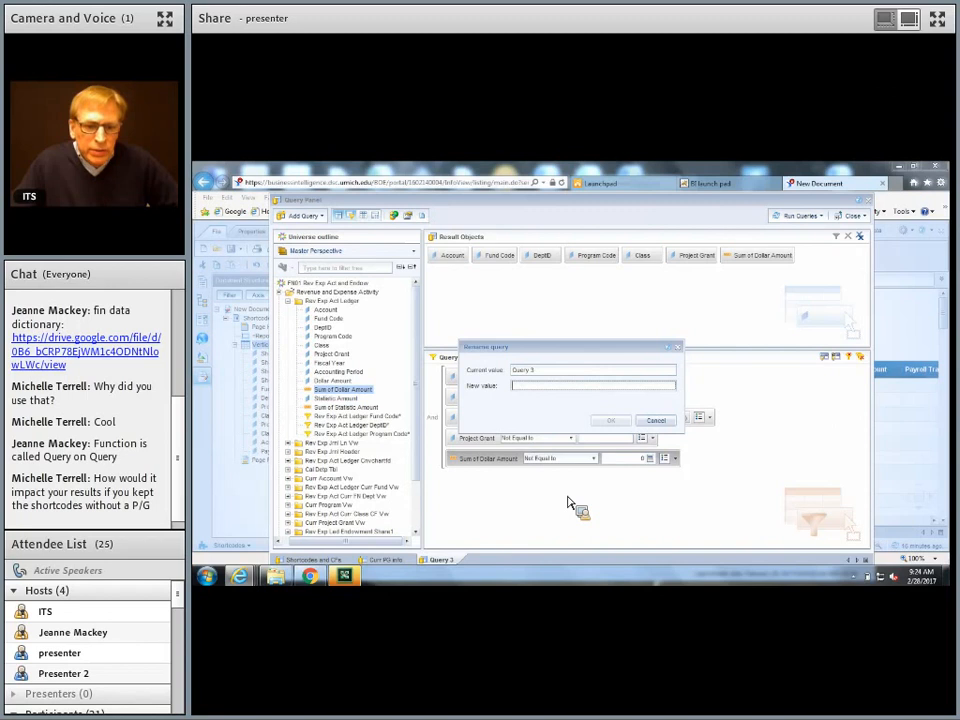
text(G Ba)
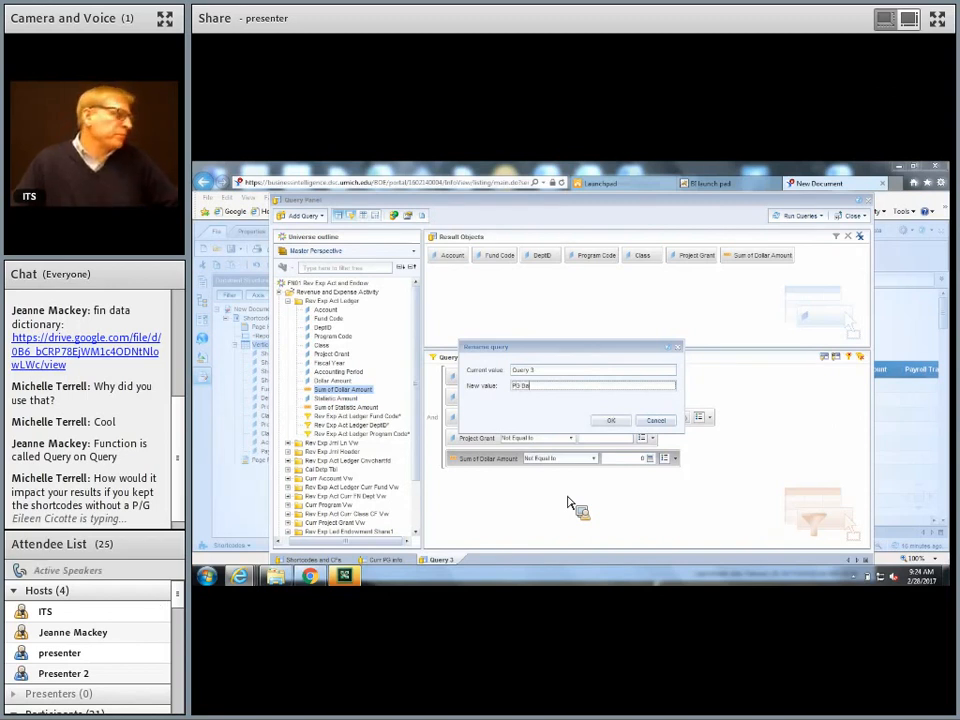
text(lance)
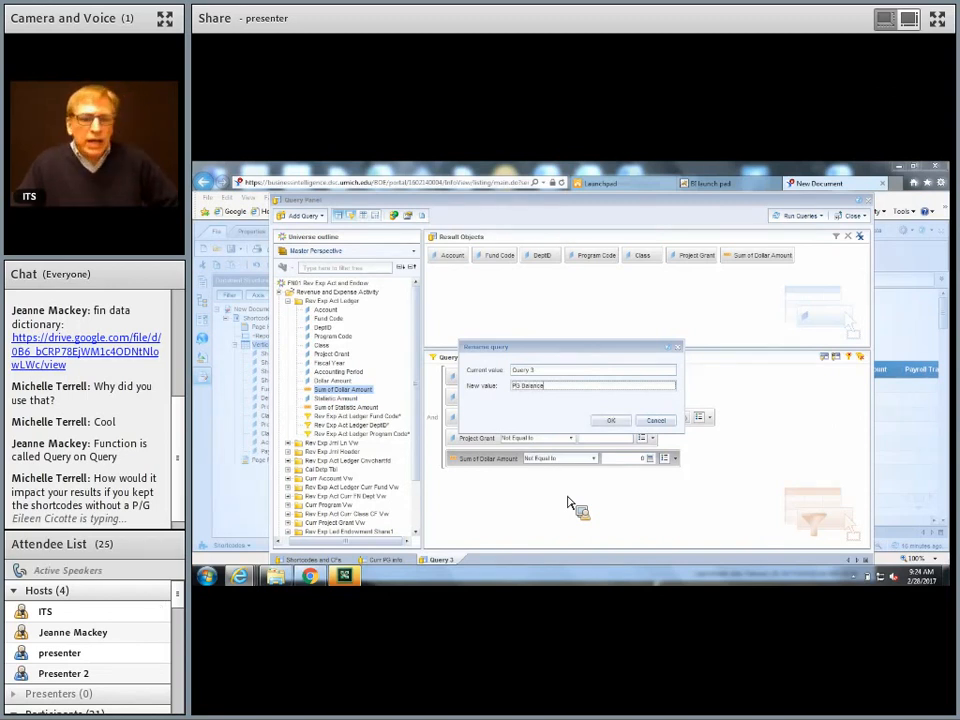
click(614, 425)
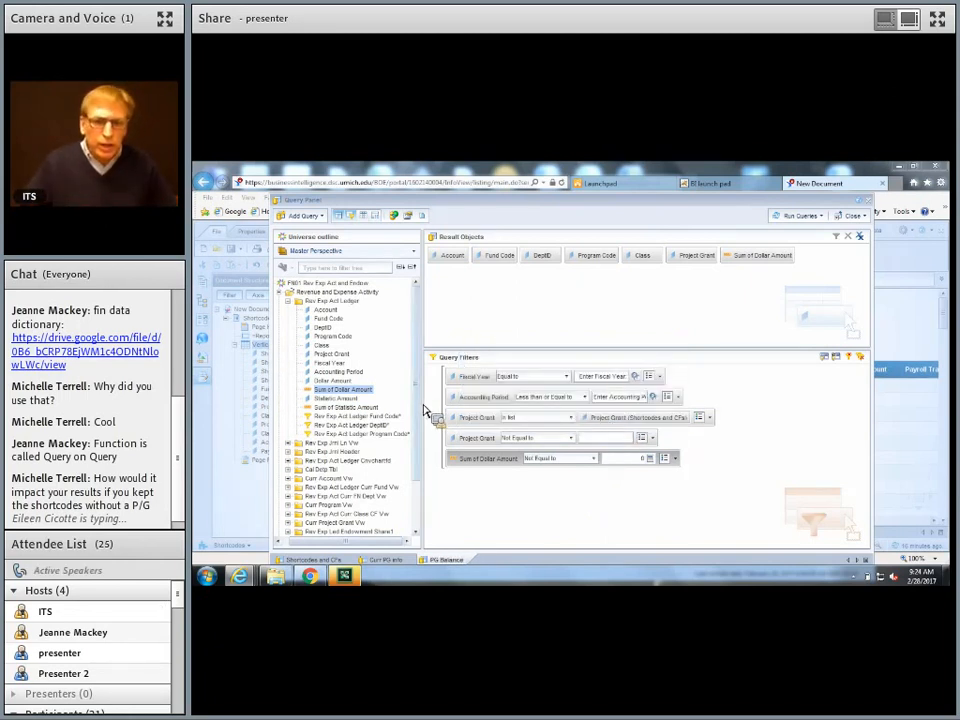
Apply the query changes and include the new query's result objects in the document without generating a table
click(855, 217)
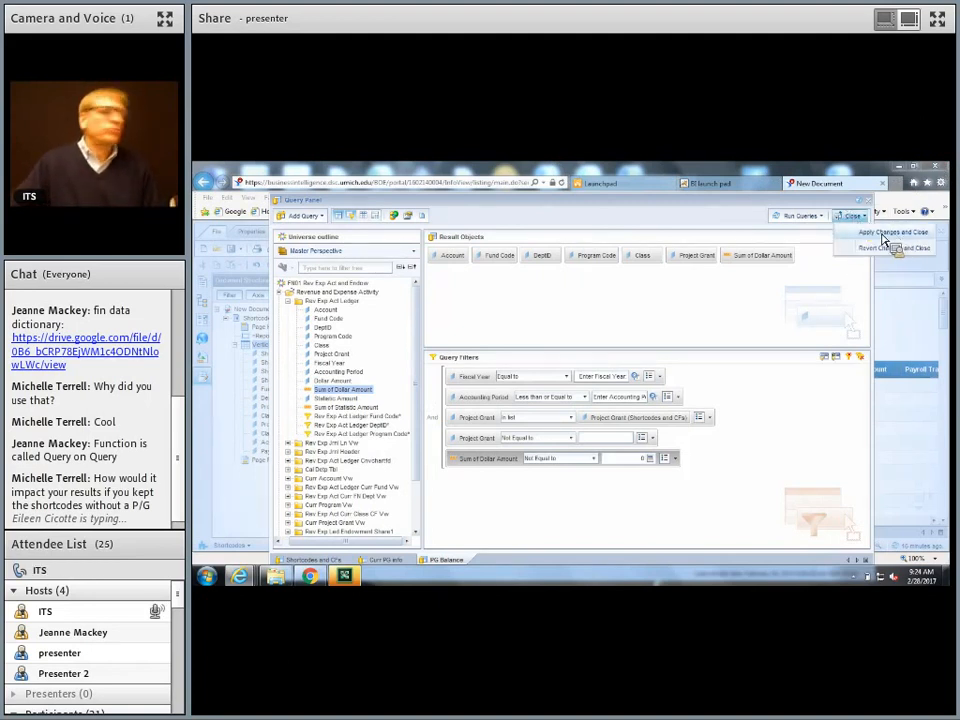
click(895, 234)
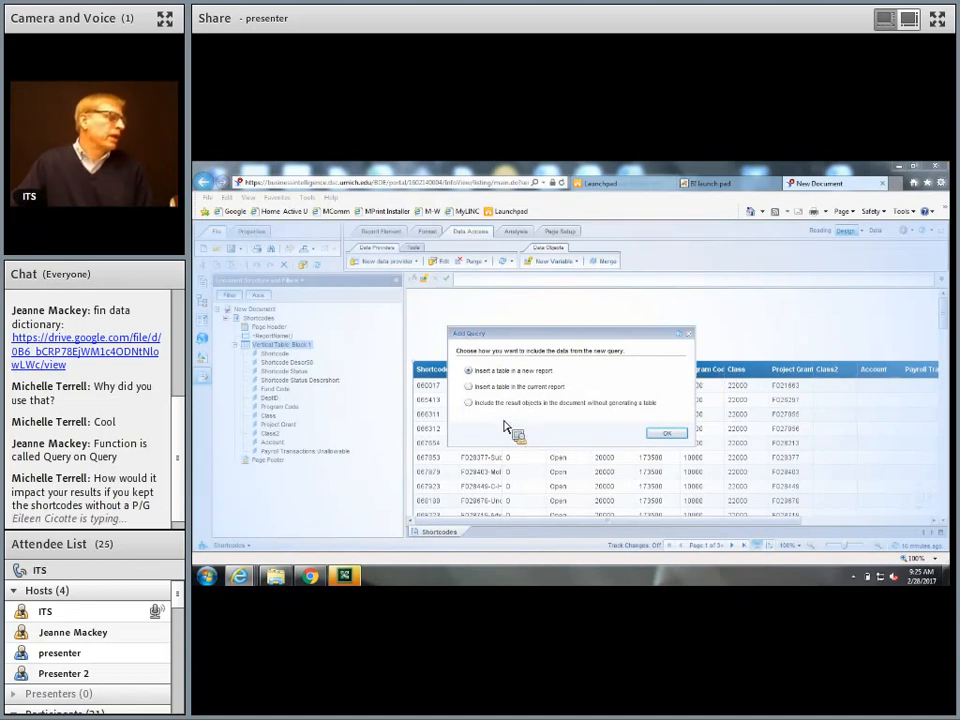
click(475, 409)
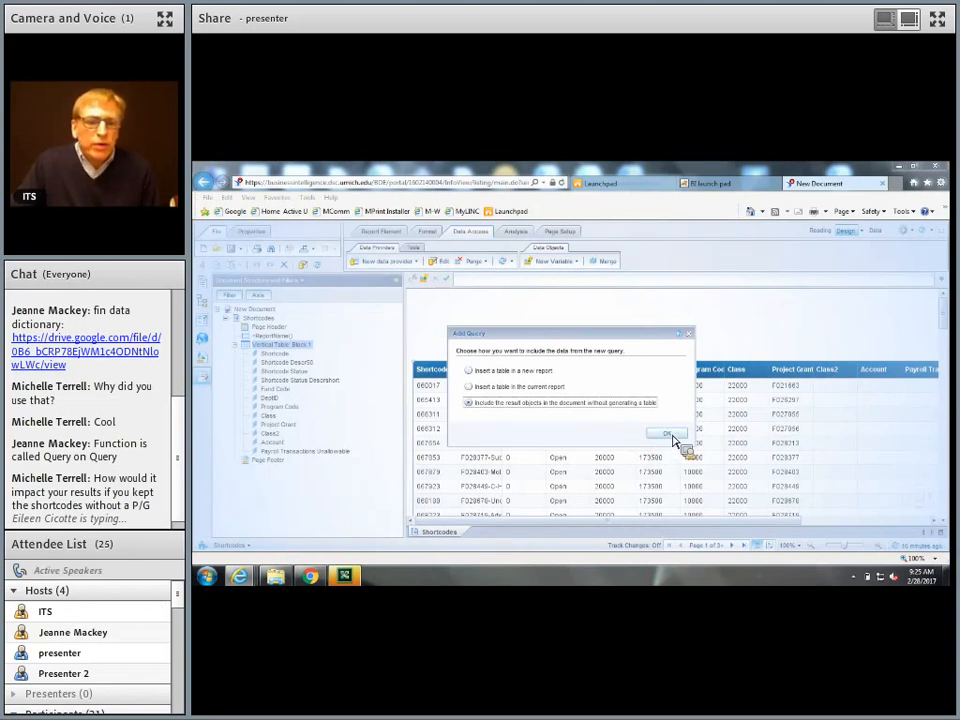
click(667, 434)
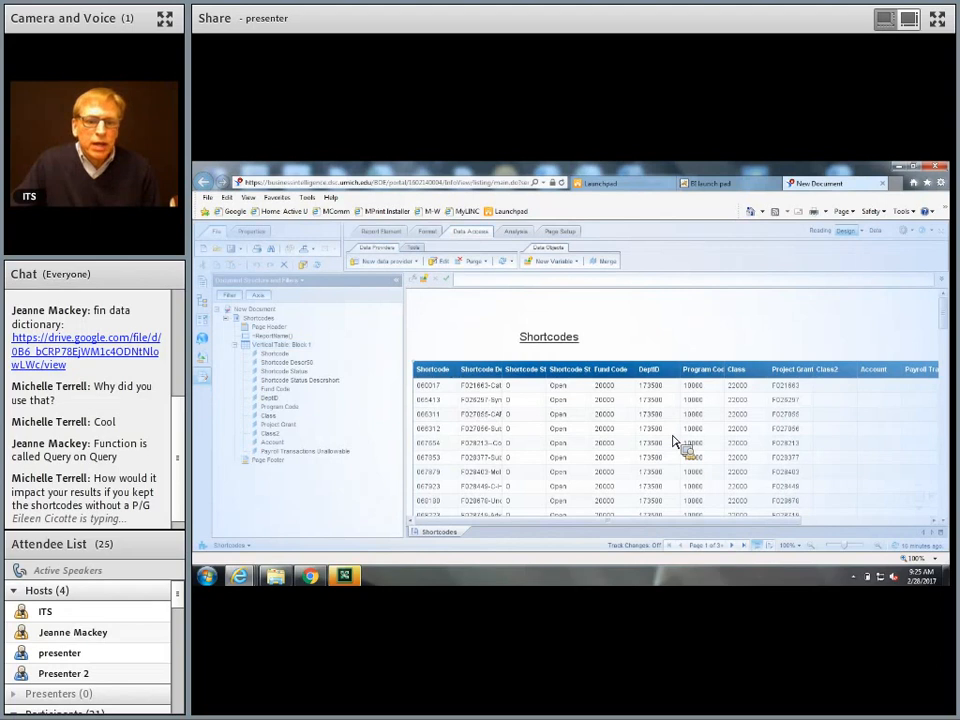
click(672, 436)
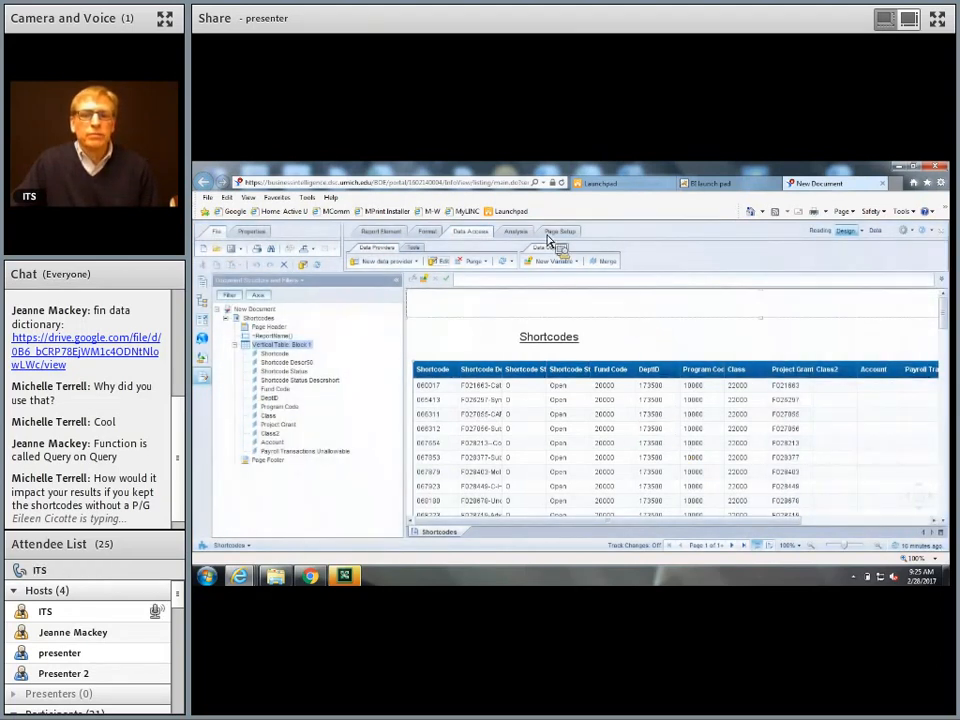
Refresh the document's data with Fiscal Year 2017 and Accounting Period 8, keeping the preset DeptID and Shortcode Status prompt values
click(505, 268)
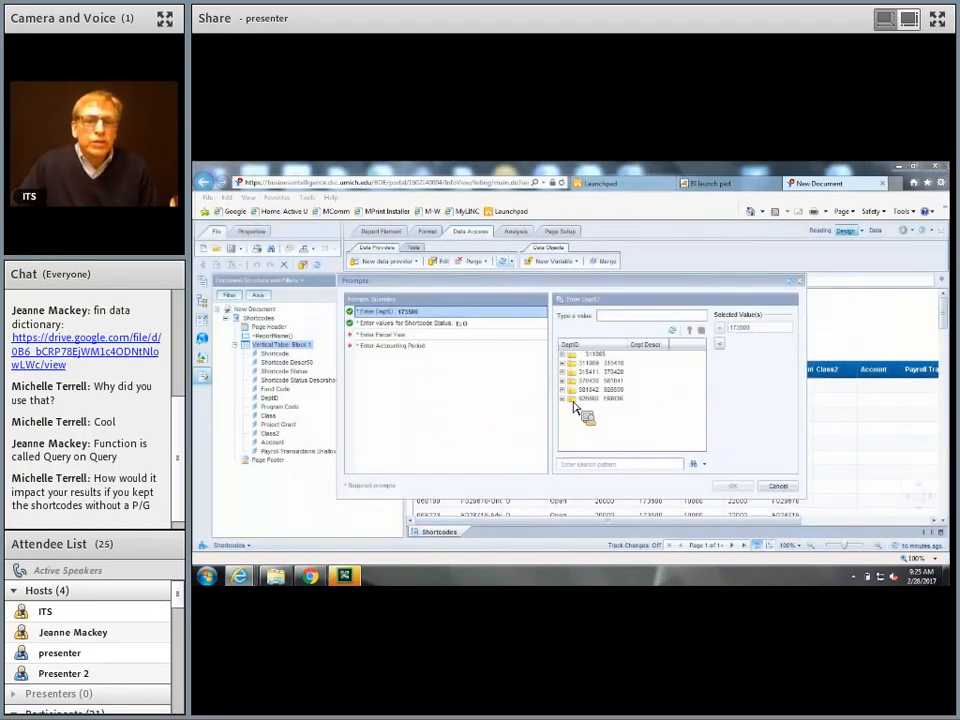
click(435, 334)
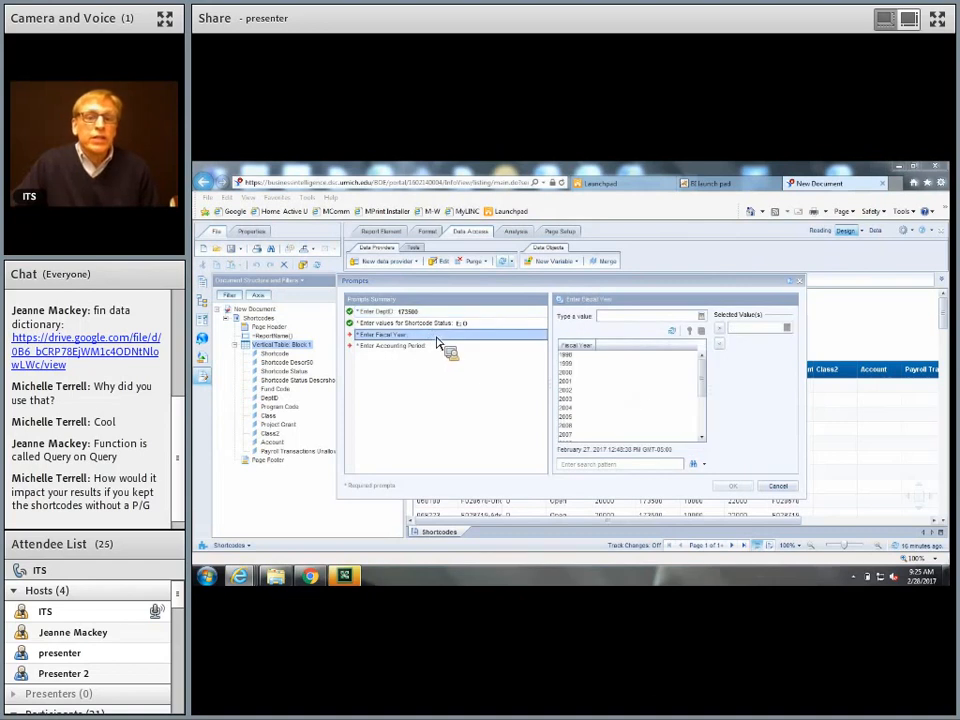
click(690, 318)
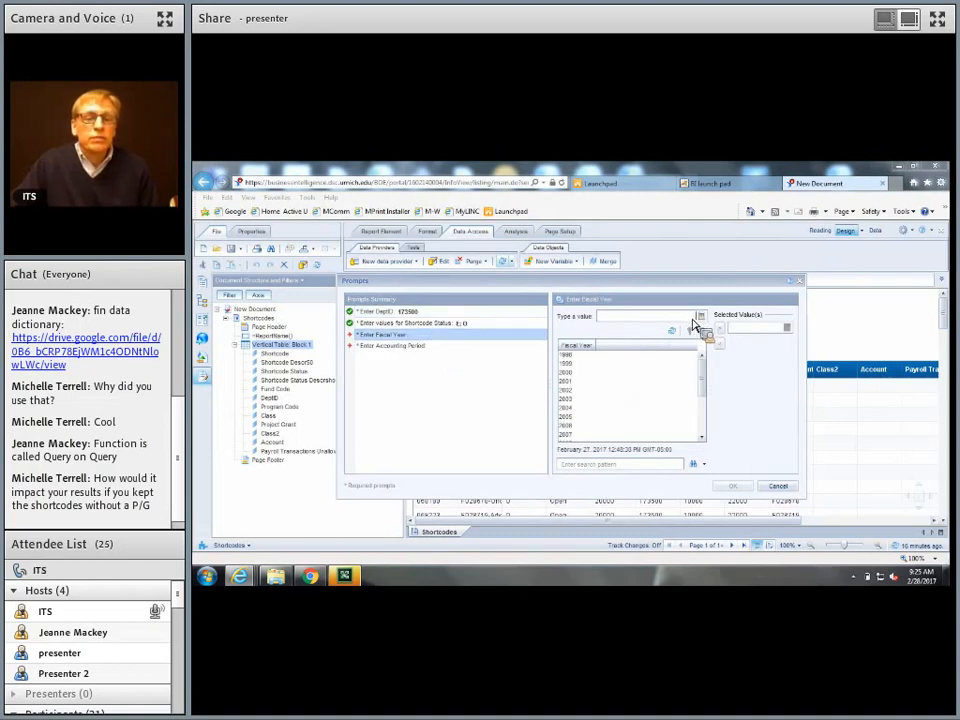
text(2017)
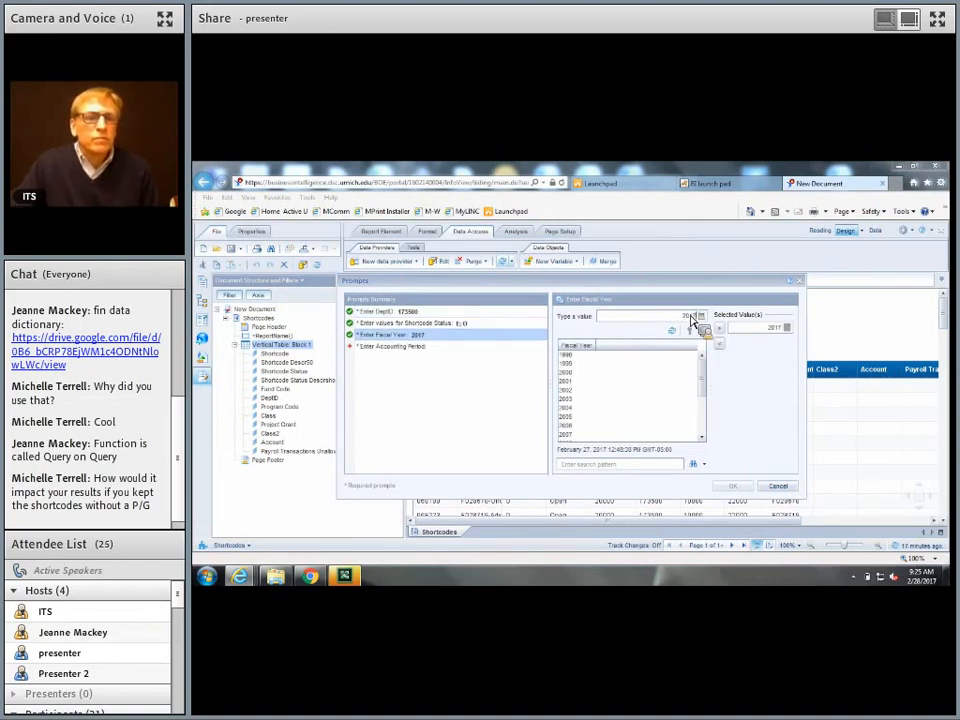
click(425, 346)
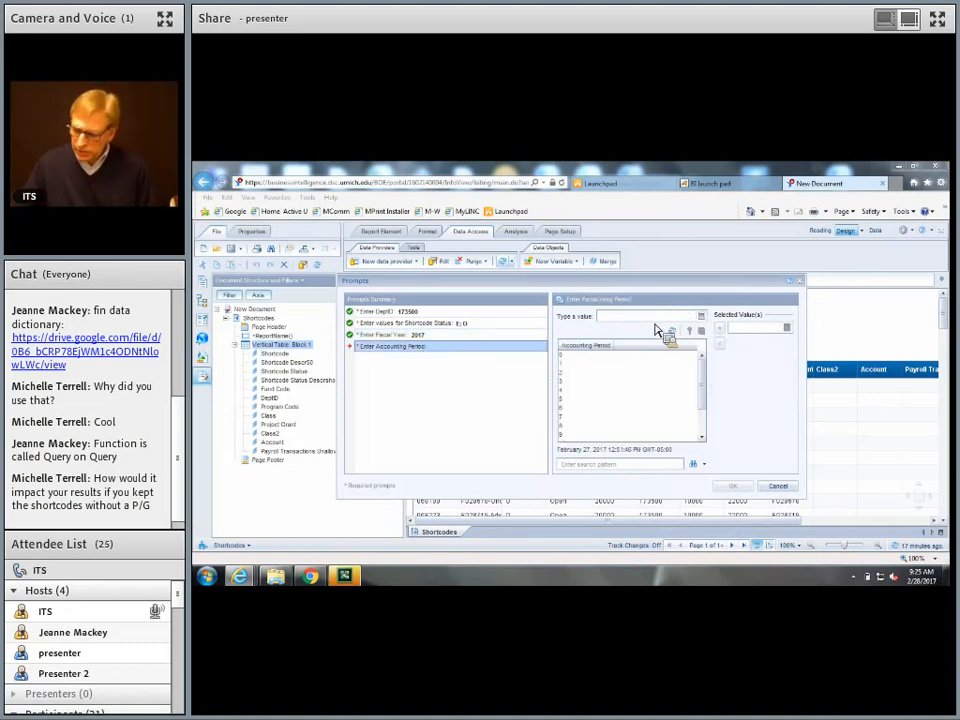
text(8)
click(719, 329)
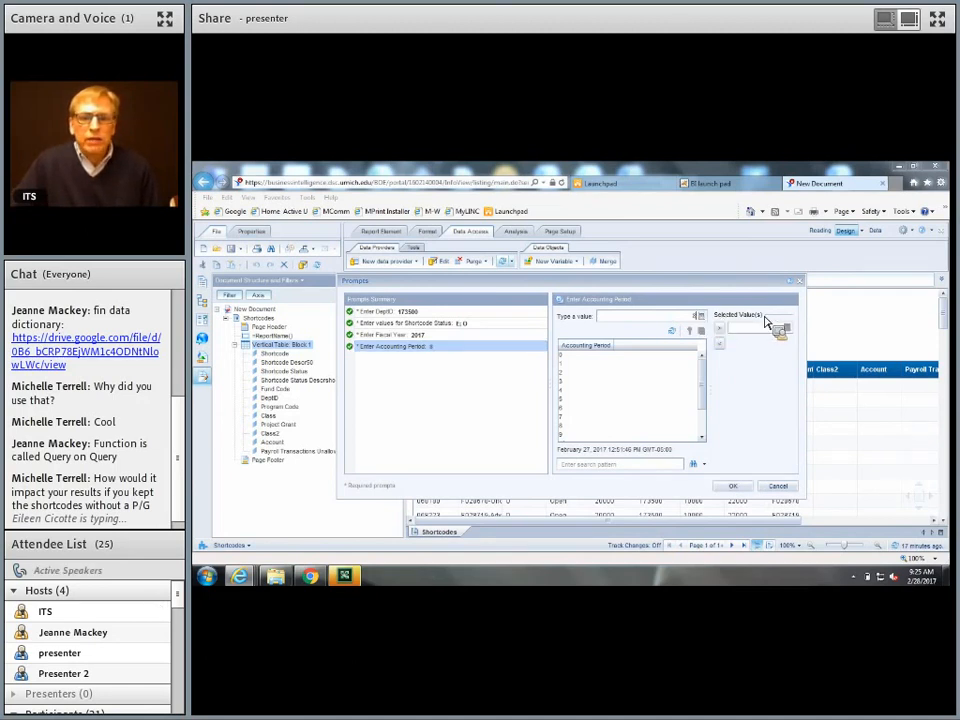
click(739, 491)
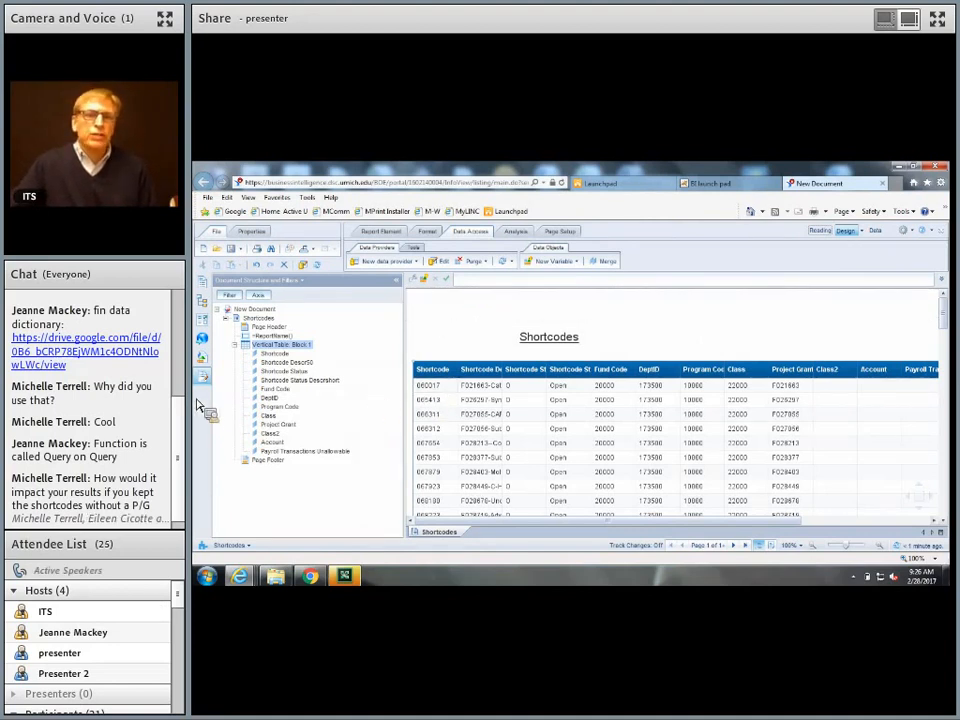
Save the document in the 0217 IT4U-72 folder as "FN01 Shortcodes and associated chartfields for Dept"
click(242, 250)
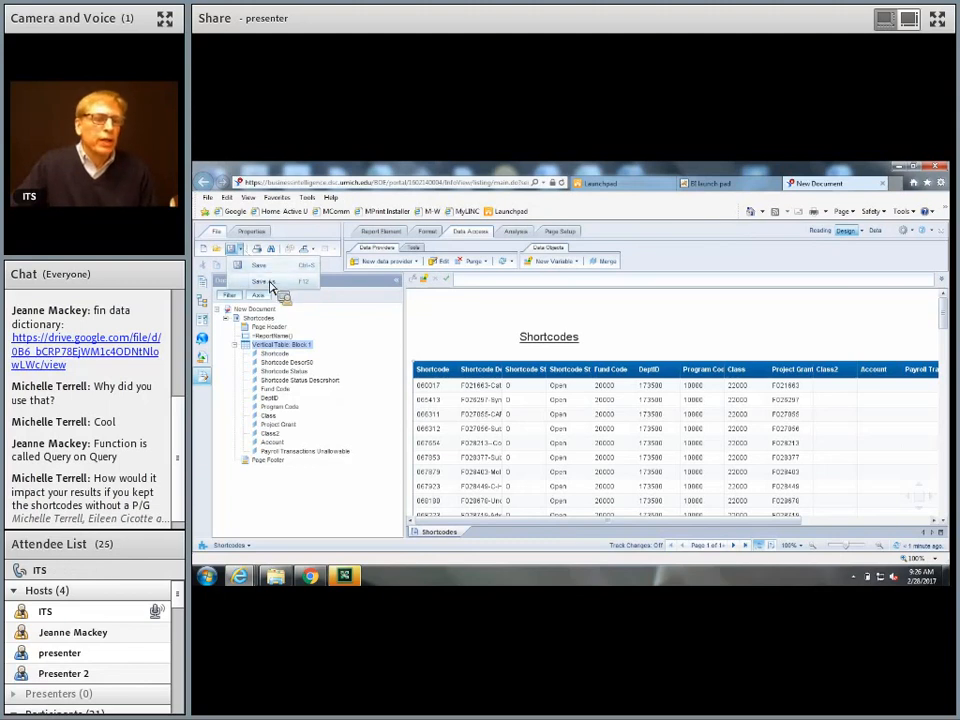
click(268, 282)
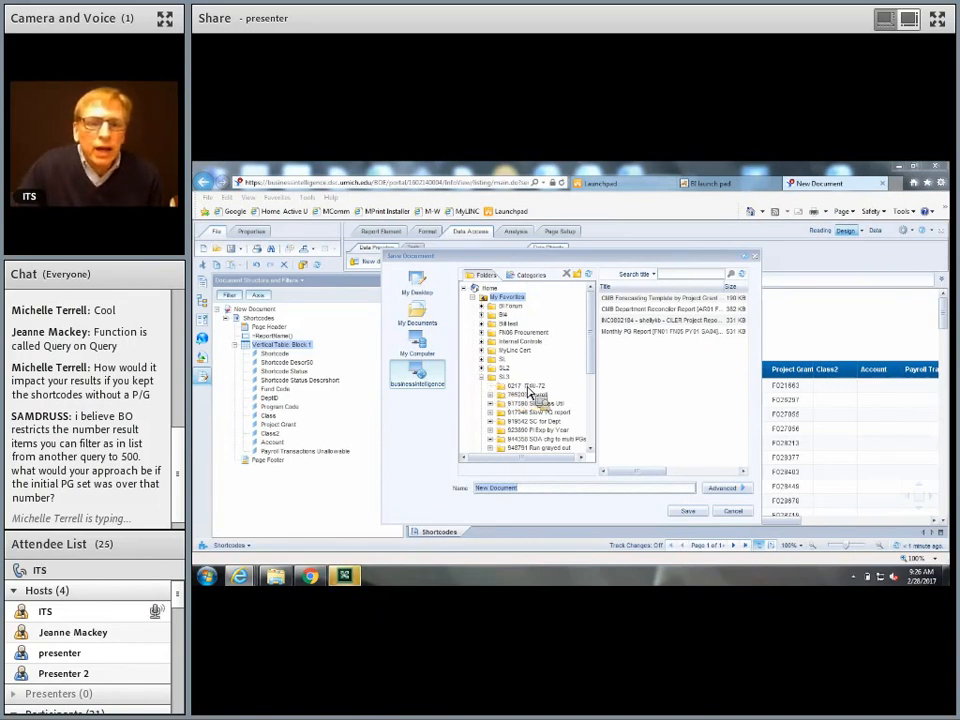
click(528, 386)
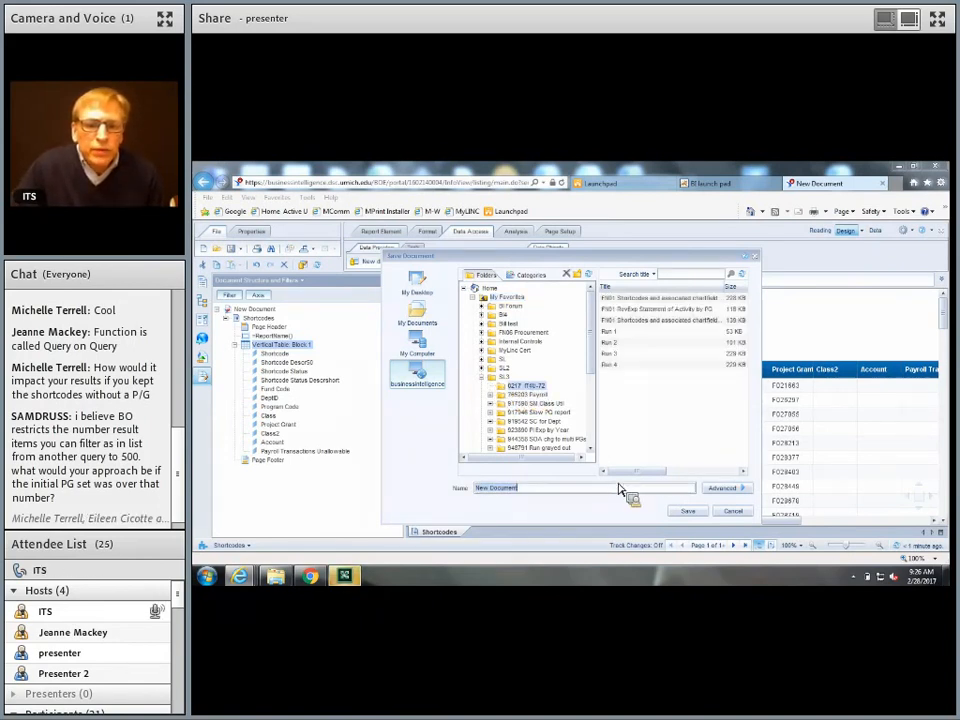
click(560, 488)
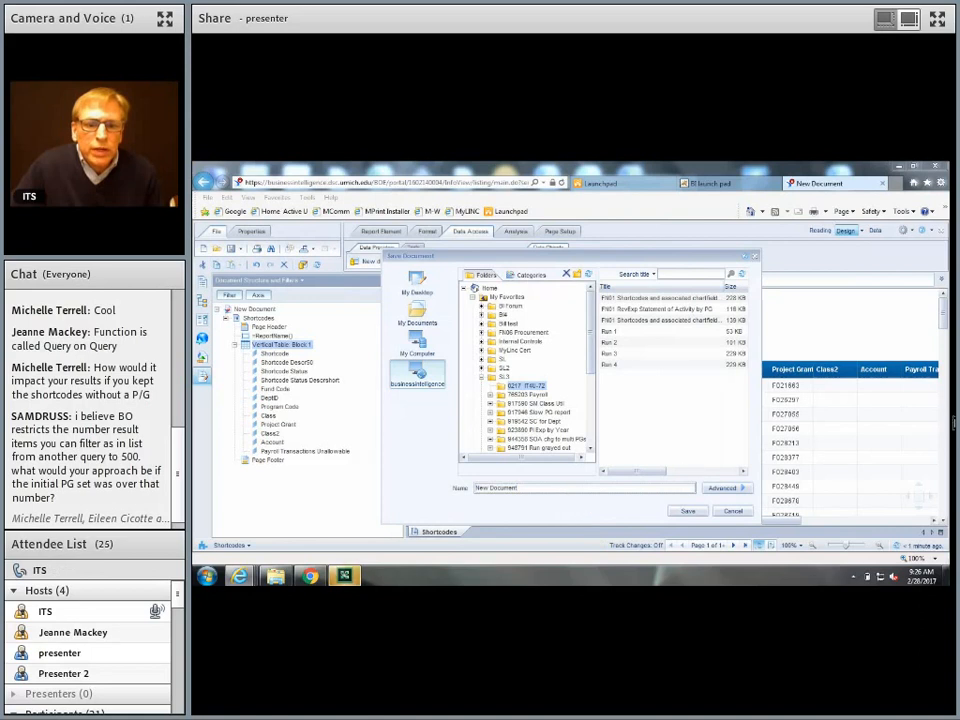
key(BackSpace)
key(BackSpace)
key(BackSpace)
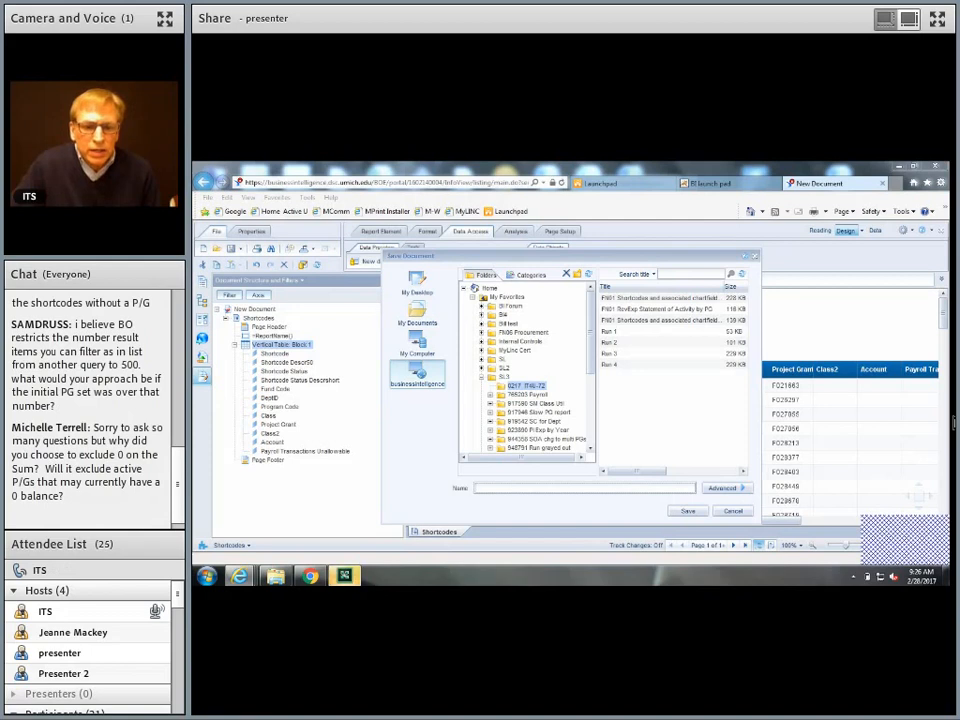
text(FN01 S)
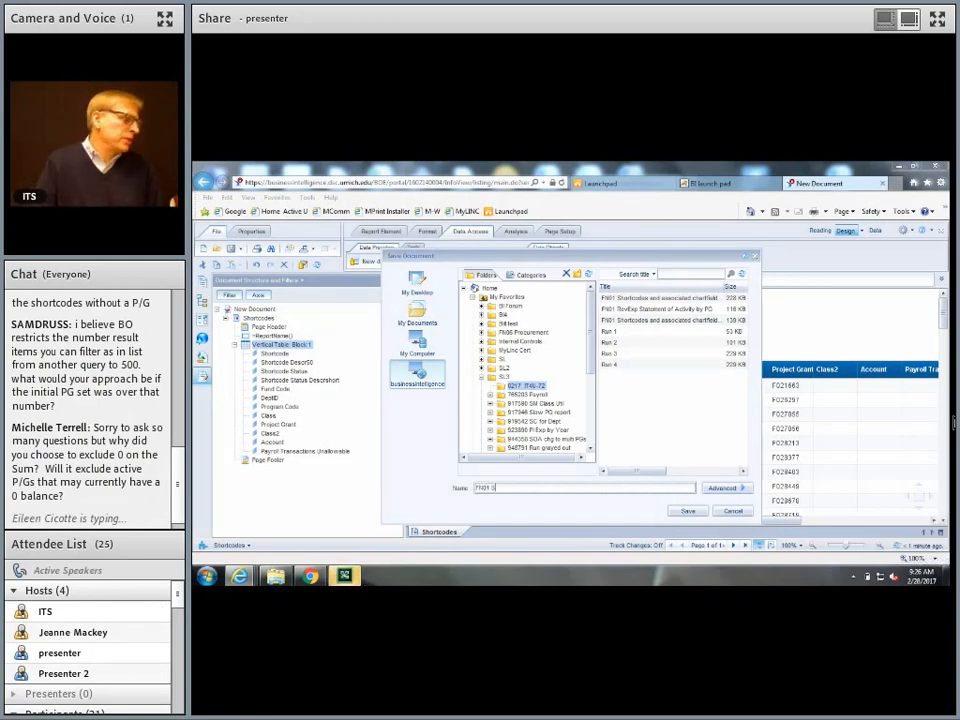
text(hortcodes and)
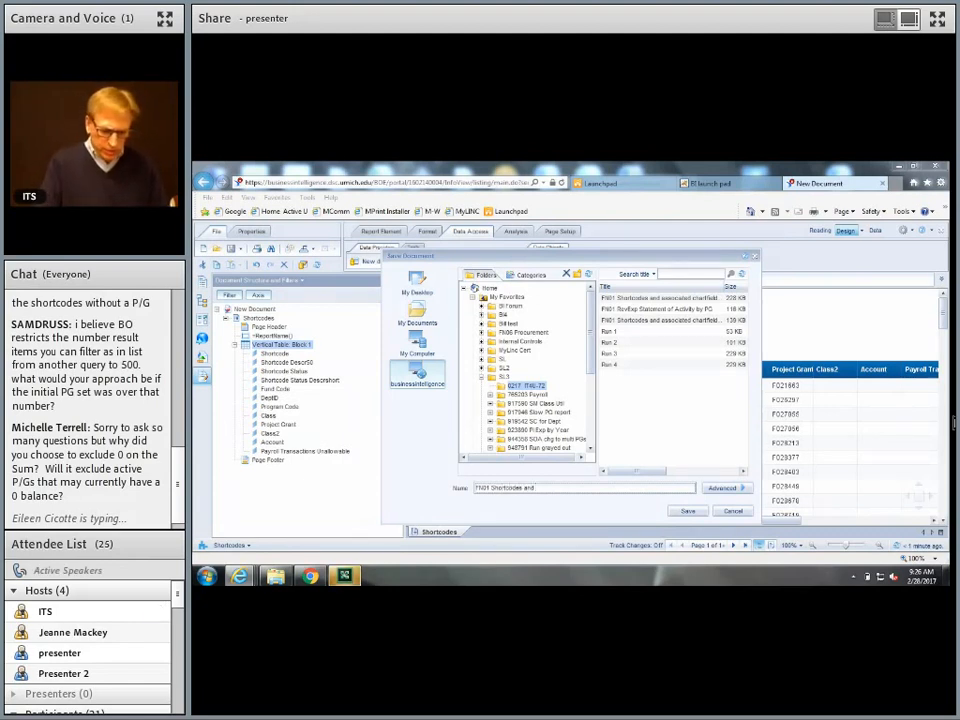
text( associated char)
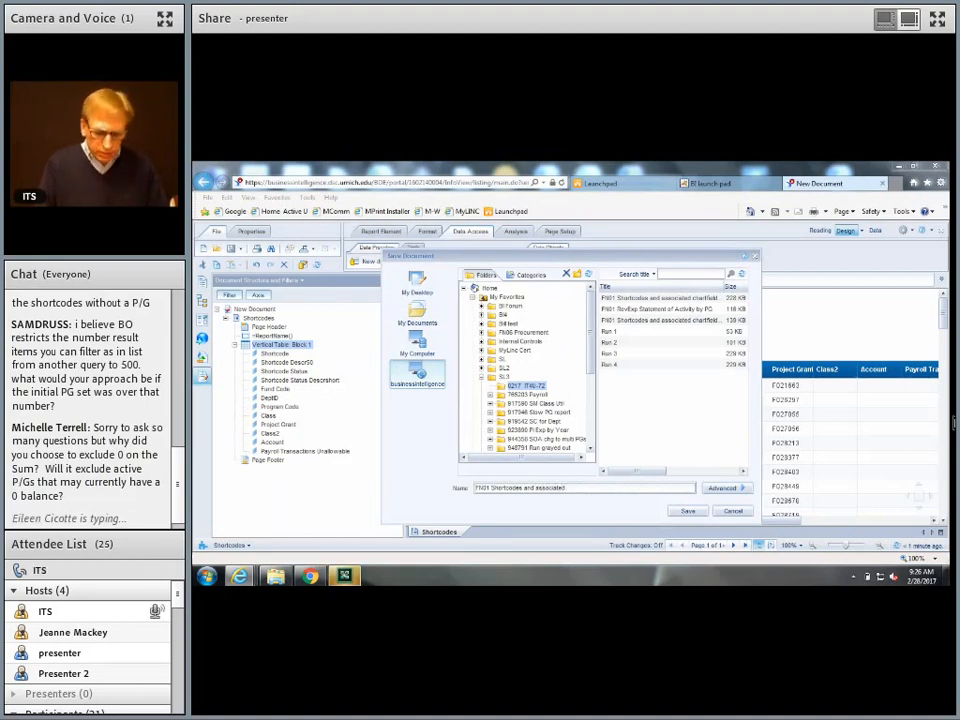
text(tfields)
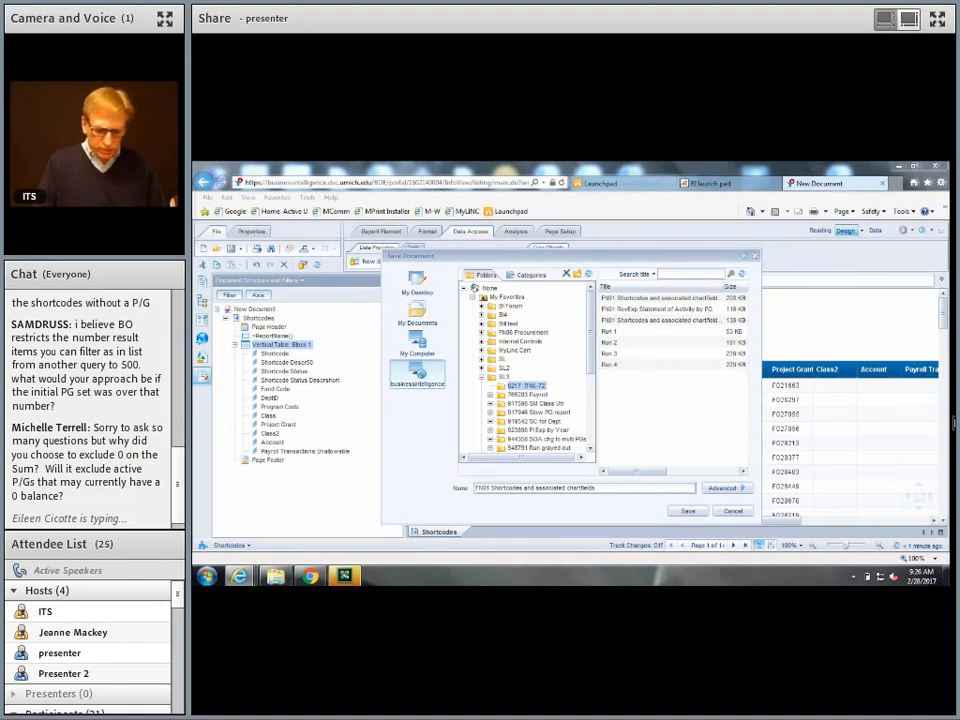
text( for)
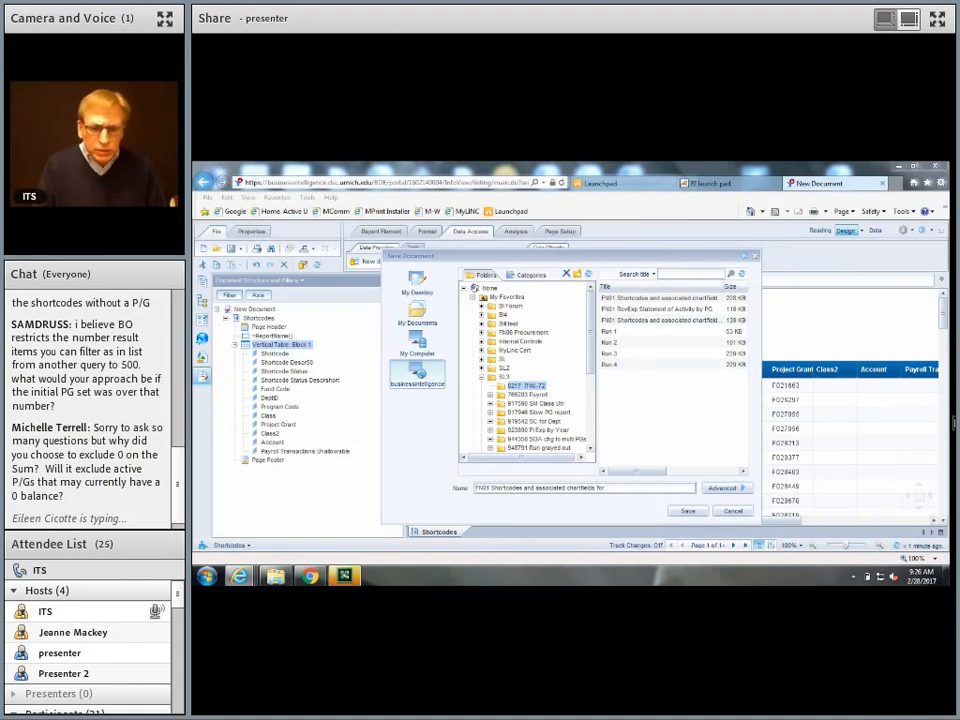
text( 0)
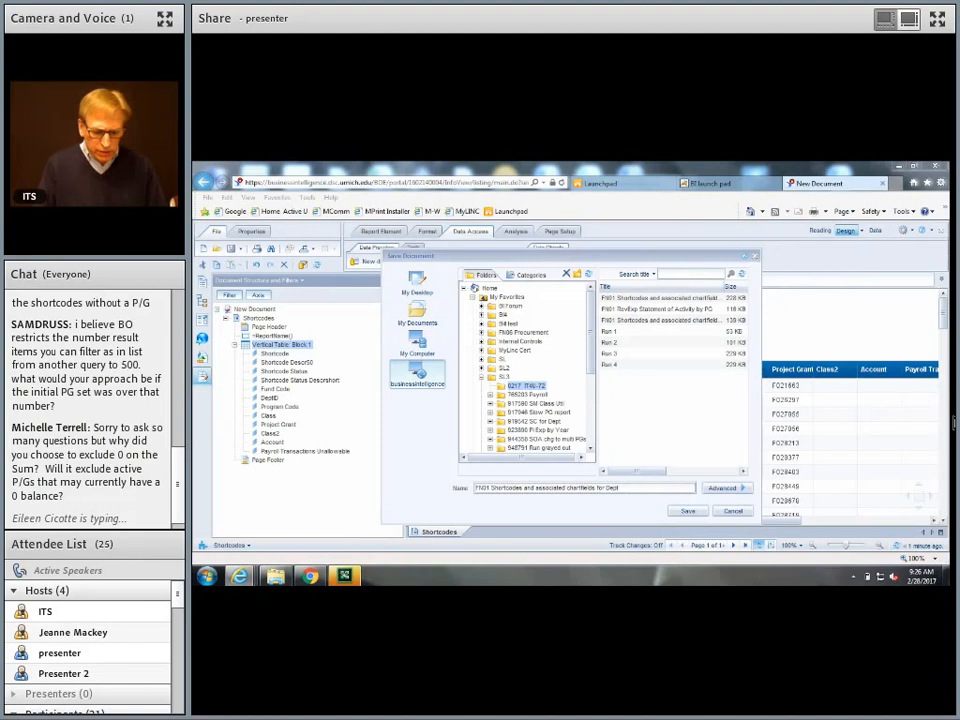
click(699, 513)
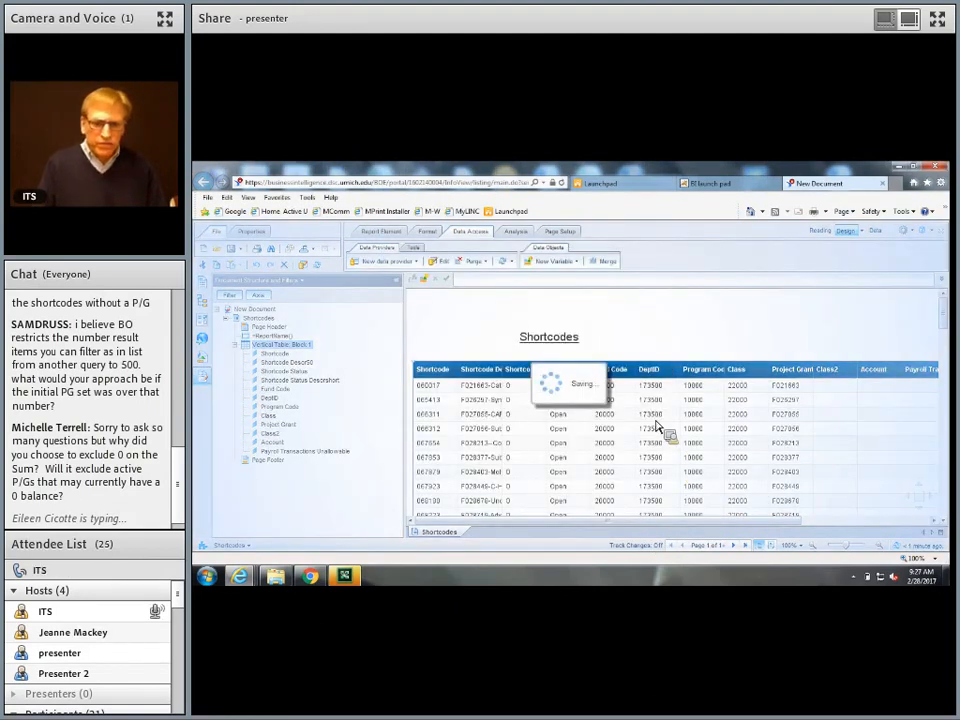
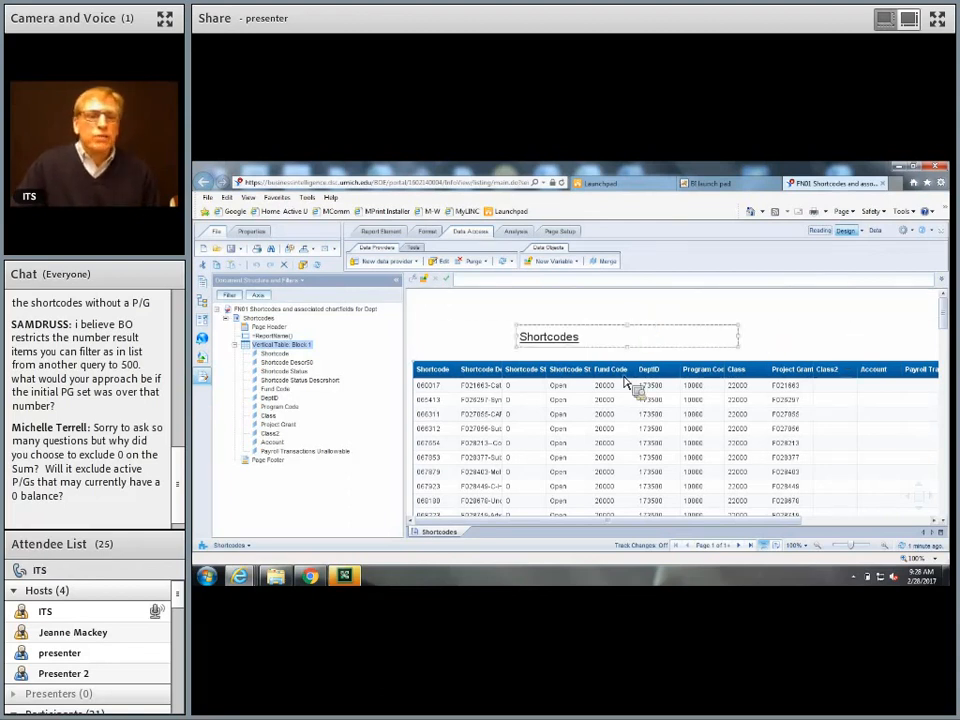
Show the available objects and check whether Proj Grt Dir Cntct Name and Program Code (PG Balance) are compatible with the other queries' objects
click(203, 358)
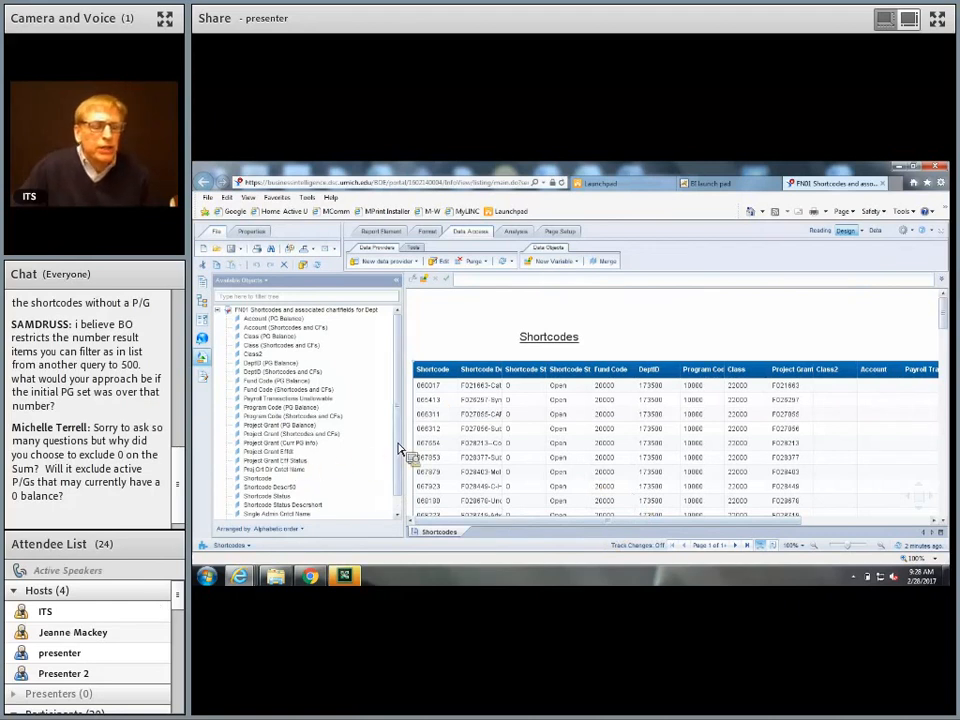
click(284, 471)
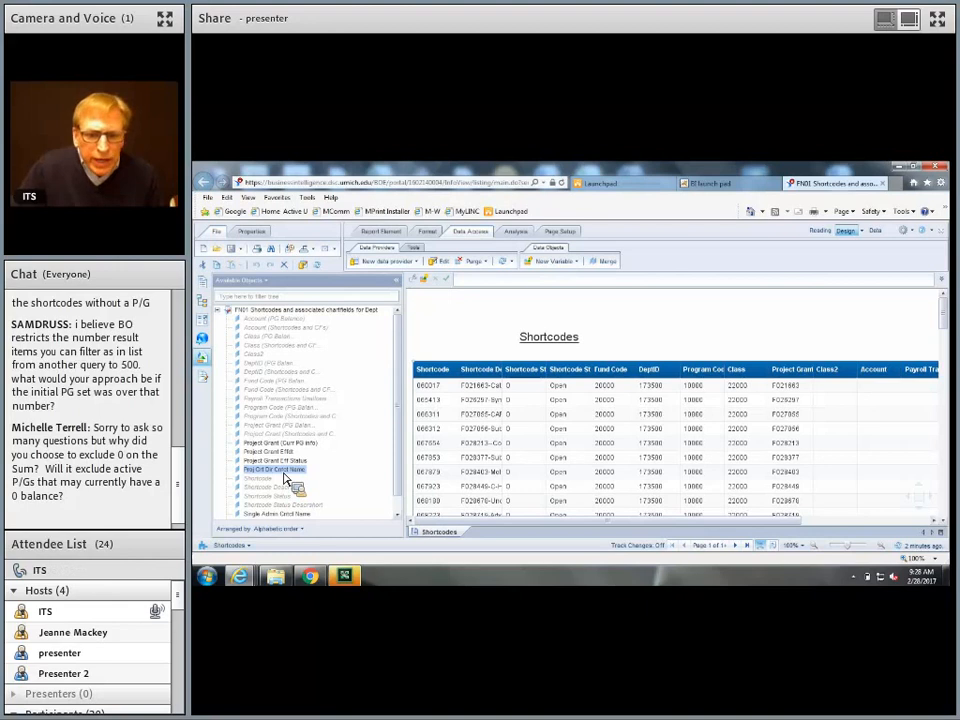
drag(284, 478, 534, 431)
drag(535, 432, 322, 465)
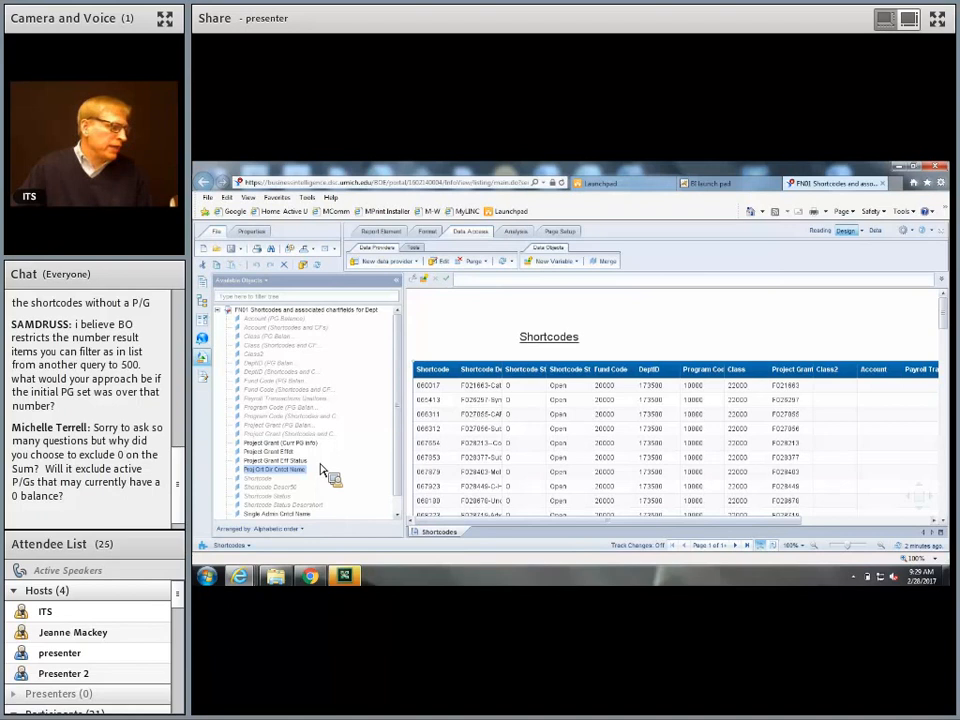
click(315, 407)
drag(345, 432, 305, 457)
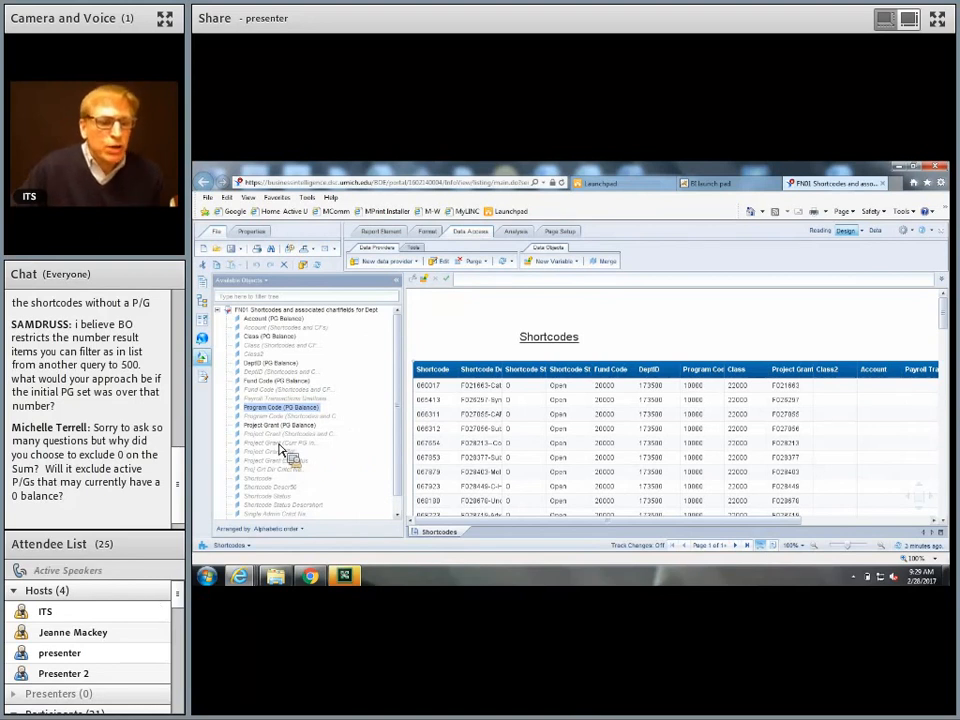
Merge the Project Grant objects from the Shortcodes and CFs, Curr PG Info and PG Balance queries
click(259, 436)
drag(262, 441, 287, 445)
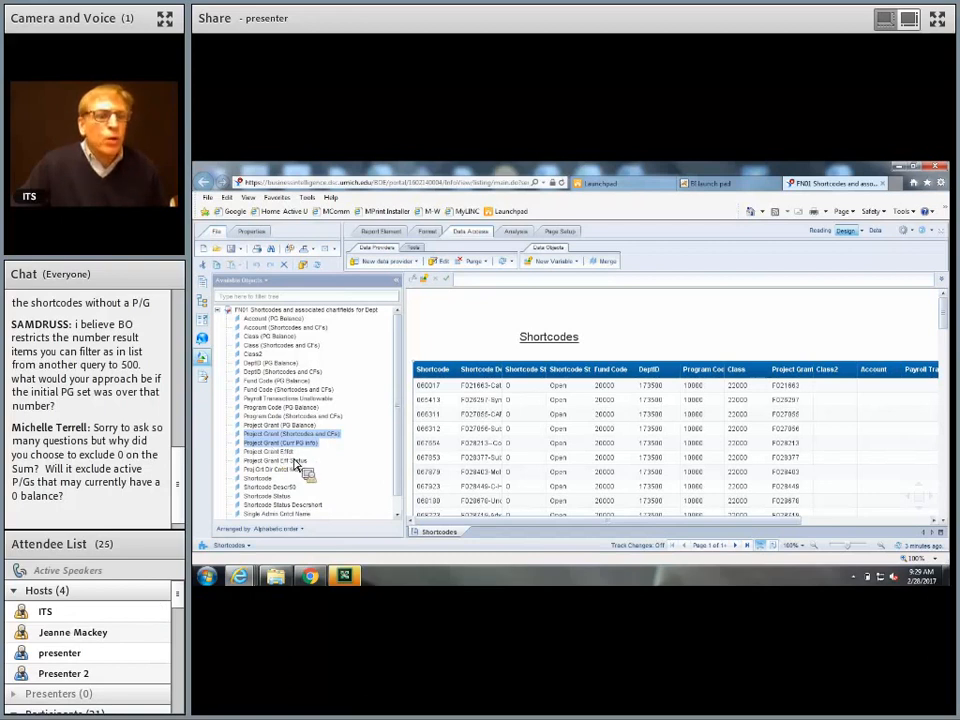
ctrl+click(278, 425)
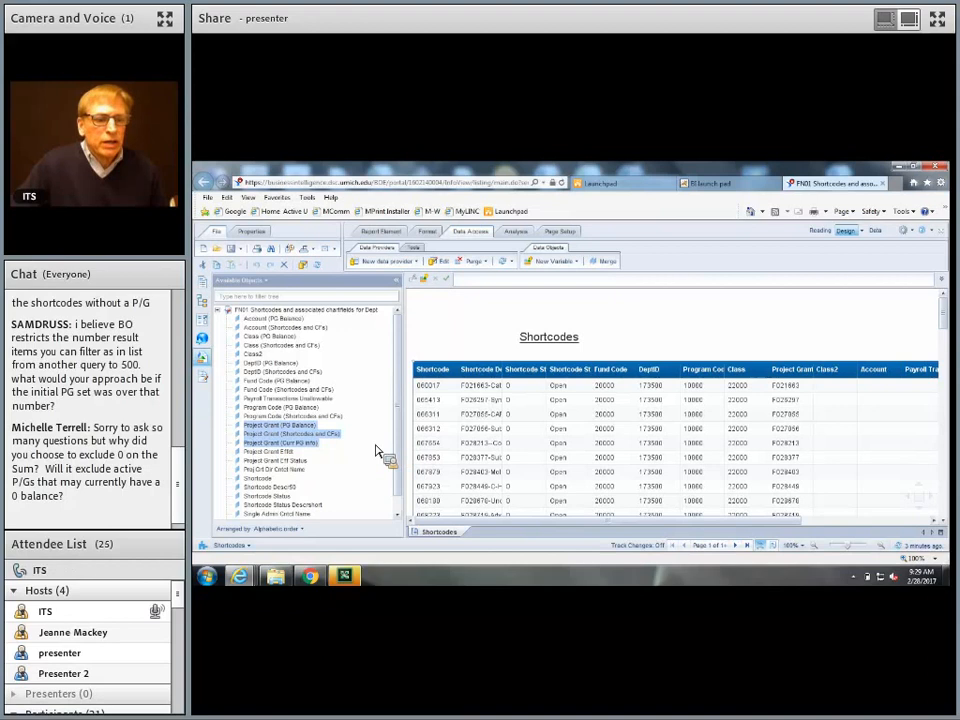
right_click(284, 442)
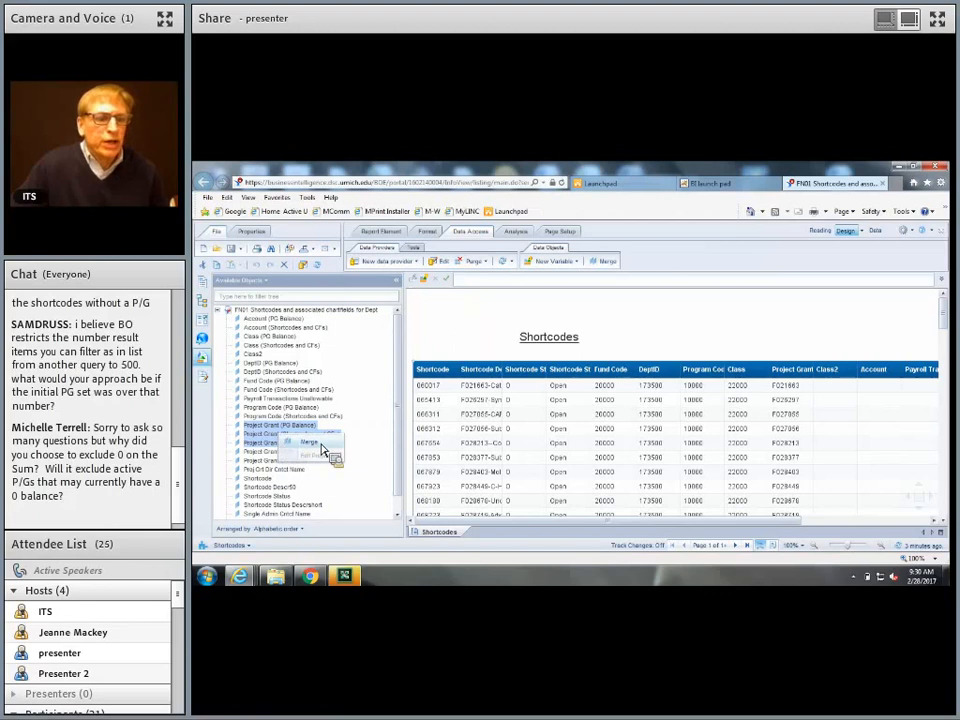
click(310, 443)
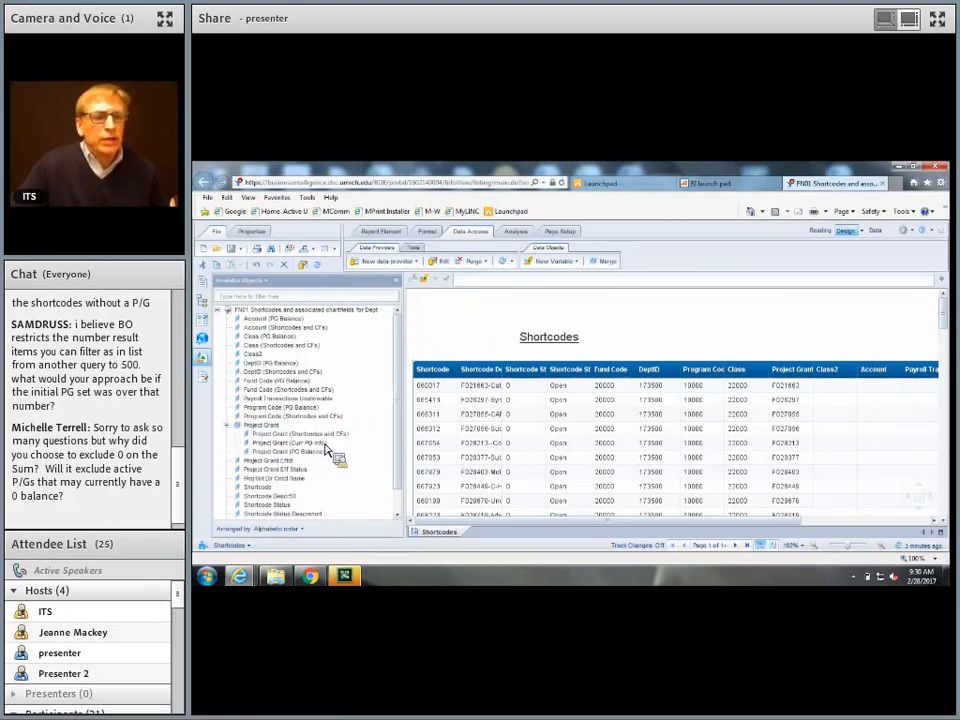
drag(390, 405, 405, 381)
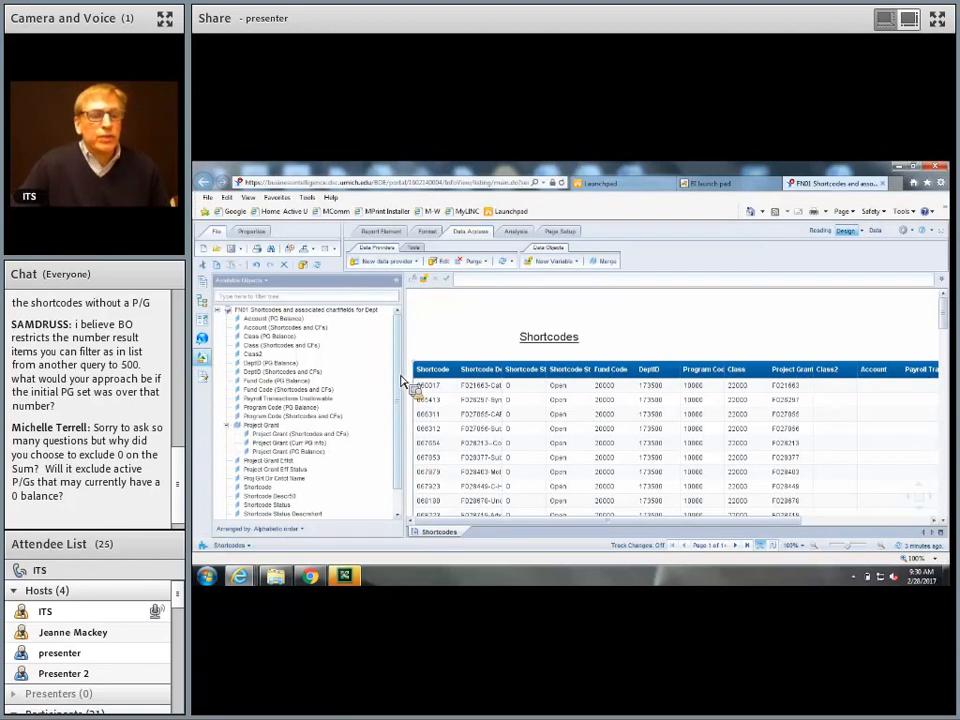
drag(403, 381, 340, 437)
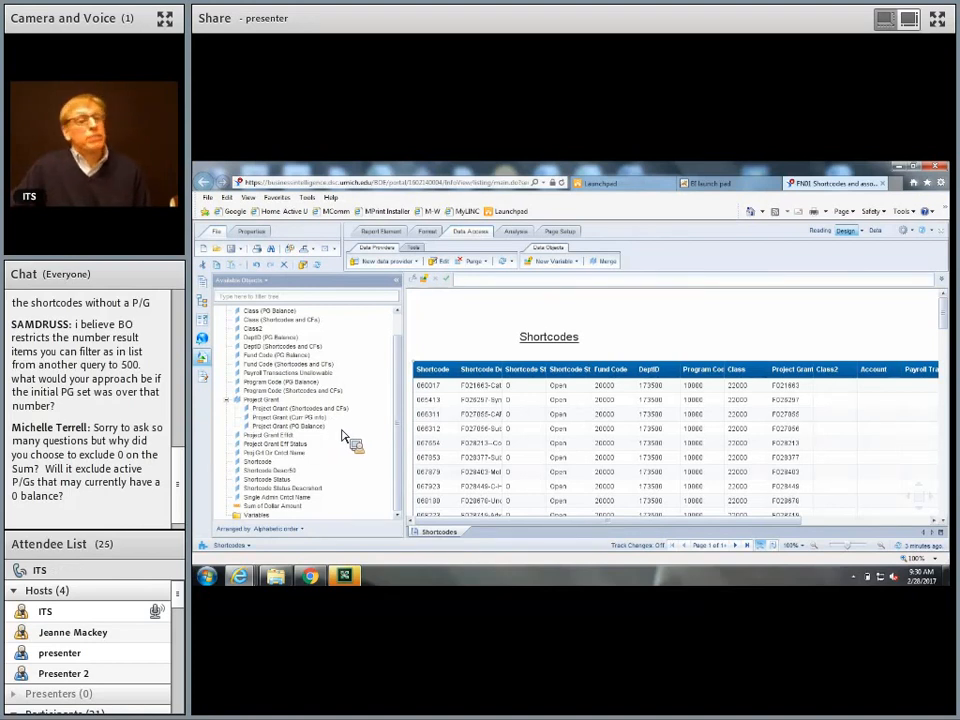
mouse_move(342, 437)
mouse_down()
mouse_move(268, 405)
mouse_move(377, 407)
mouse_move(281, 403)
mouse_move(315, 408)
mouse_move(340, 460)
mouse_up()
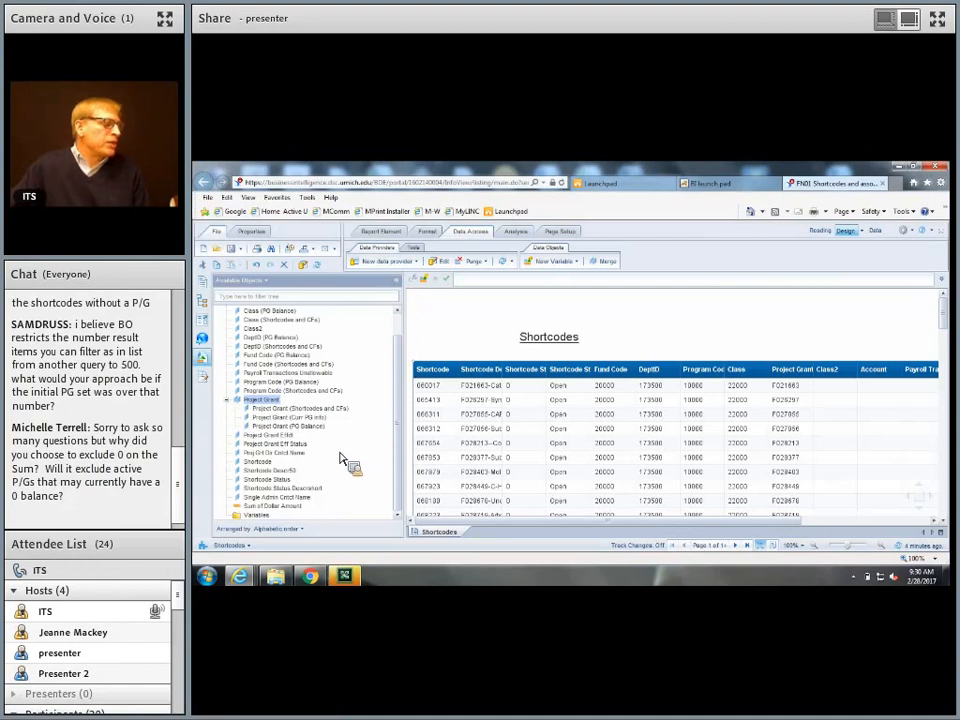
drag(340, 460, 340, 460)
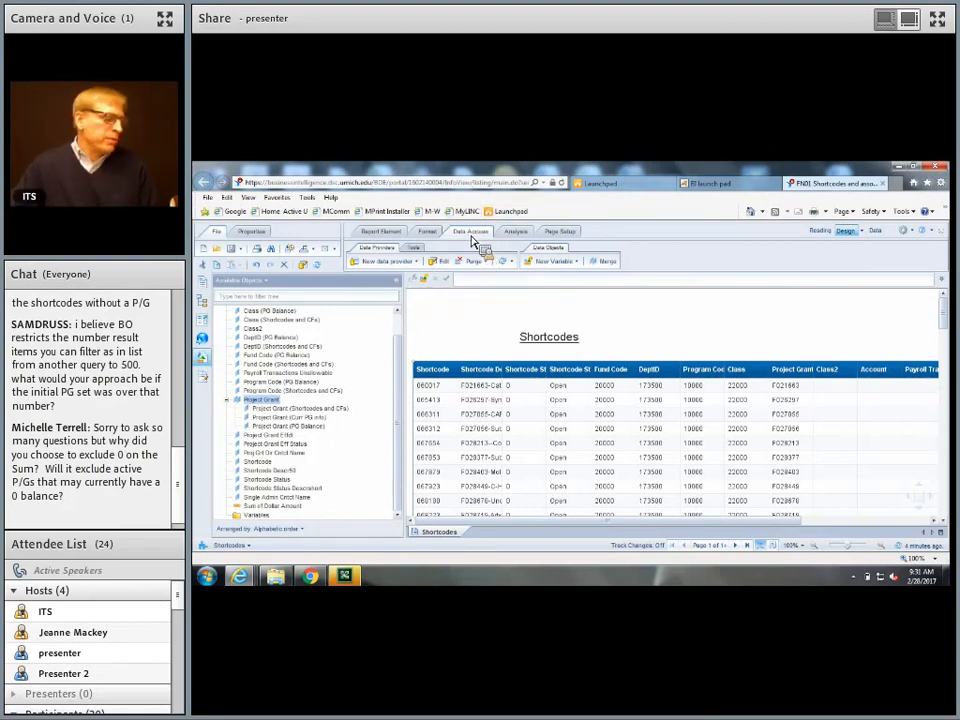
Start a new detail variable named "PG Dir Name detail" and associate it with the merged Project Grant dimension
click(578, 266)
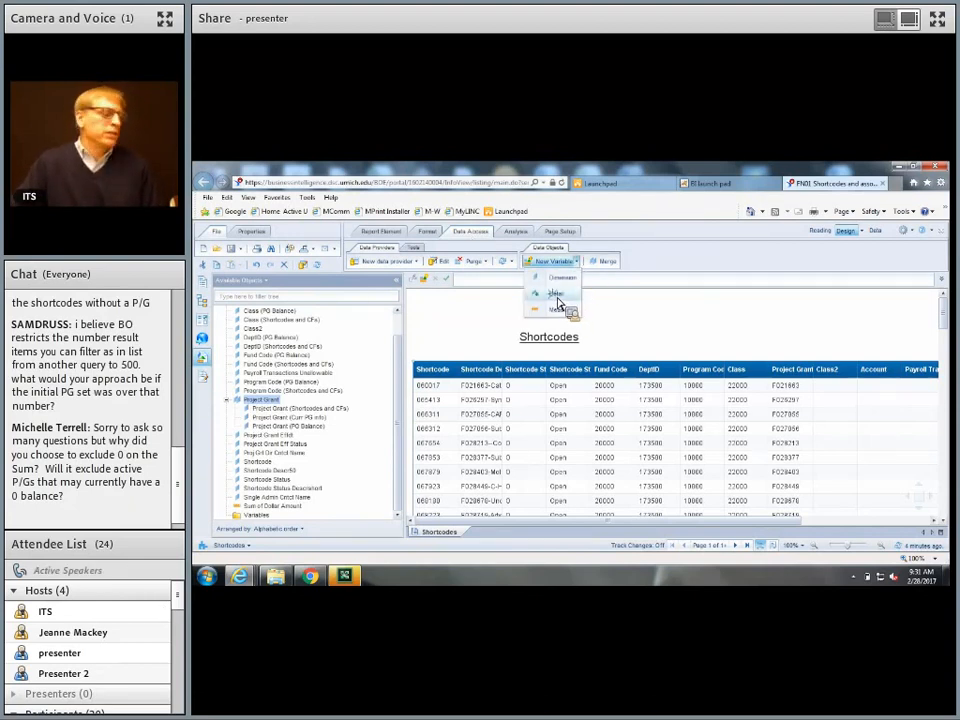
click(556, 295)
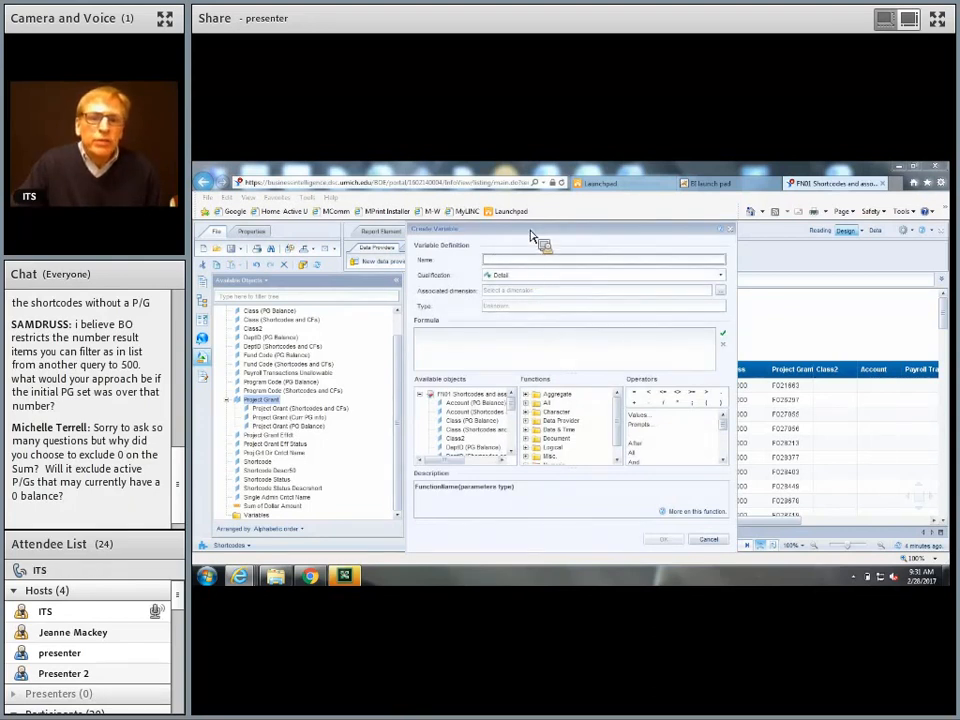
text(PG D)
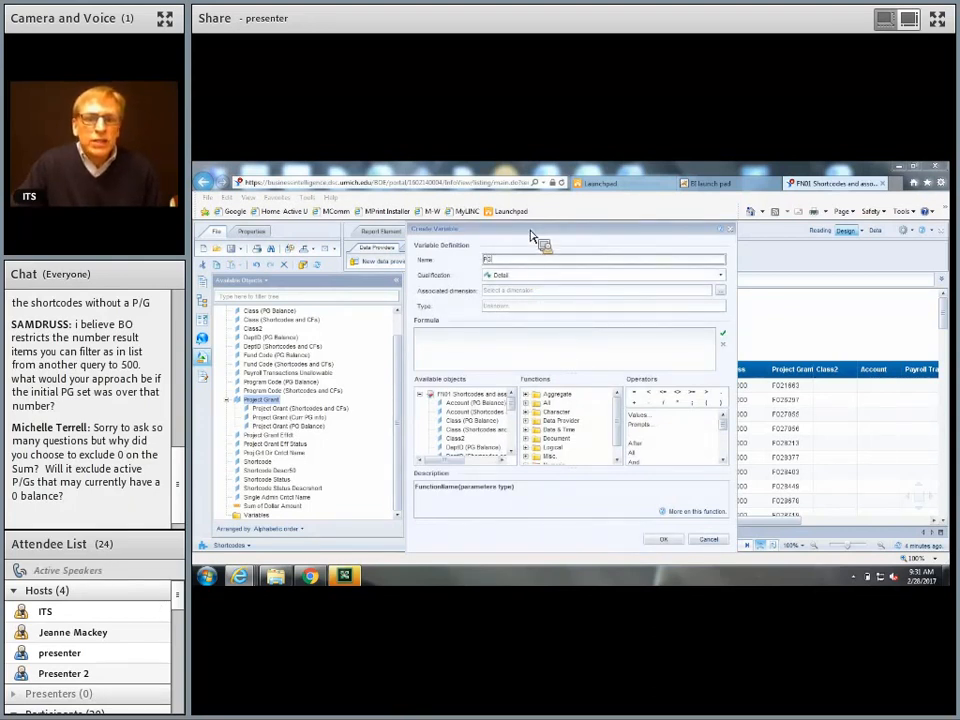
text(ir Name)
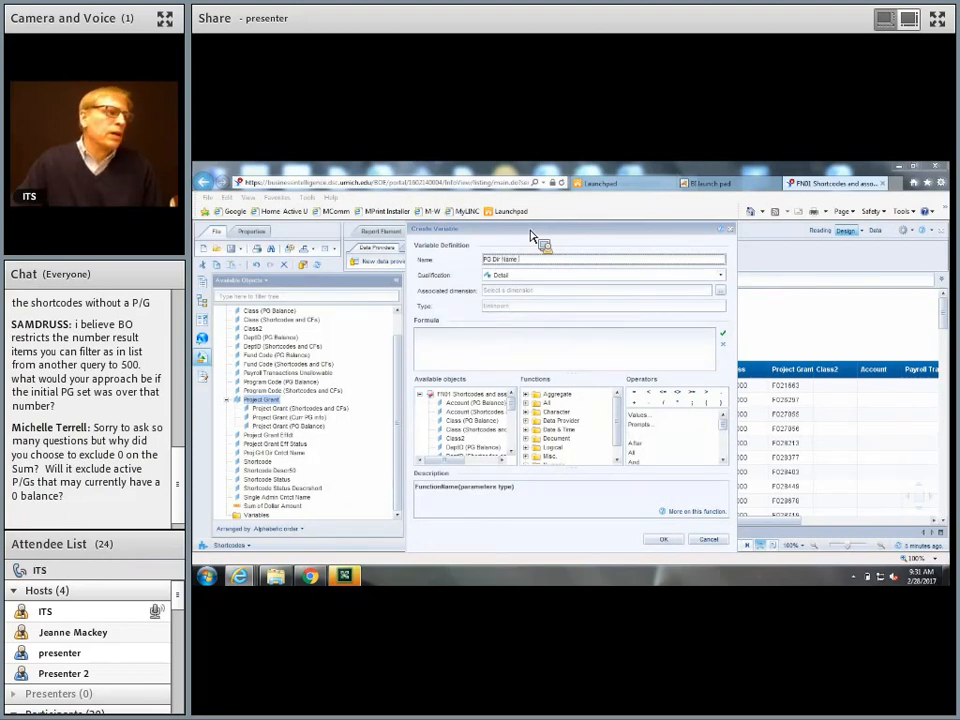
text( detail)
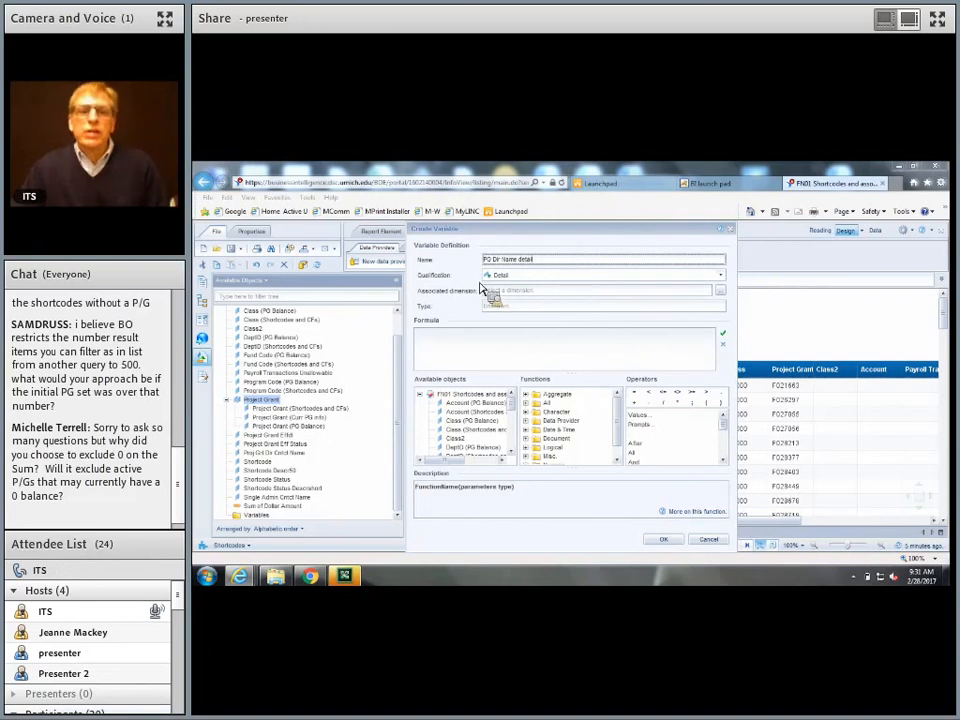
click(722, 291)
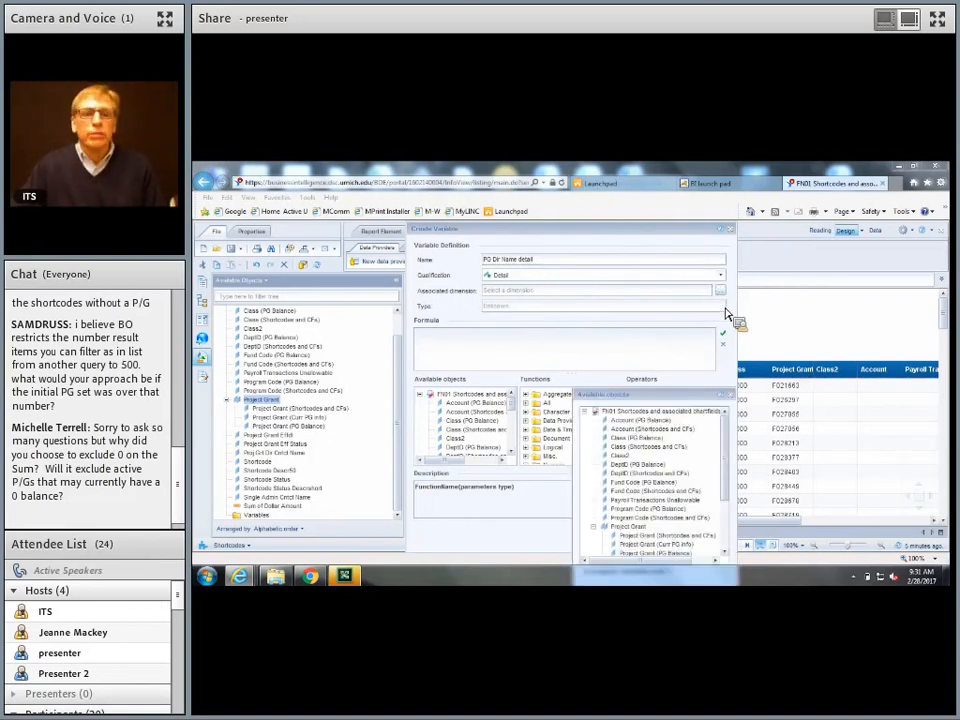
drag(728, 477, 730, 505)
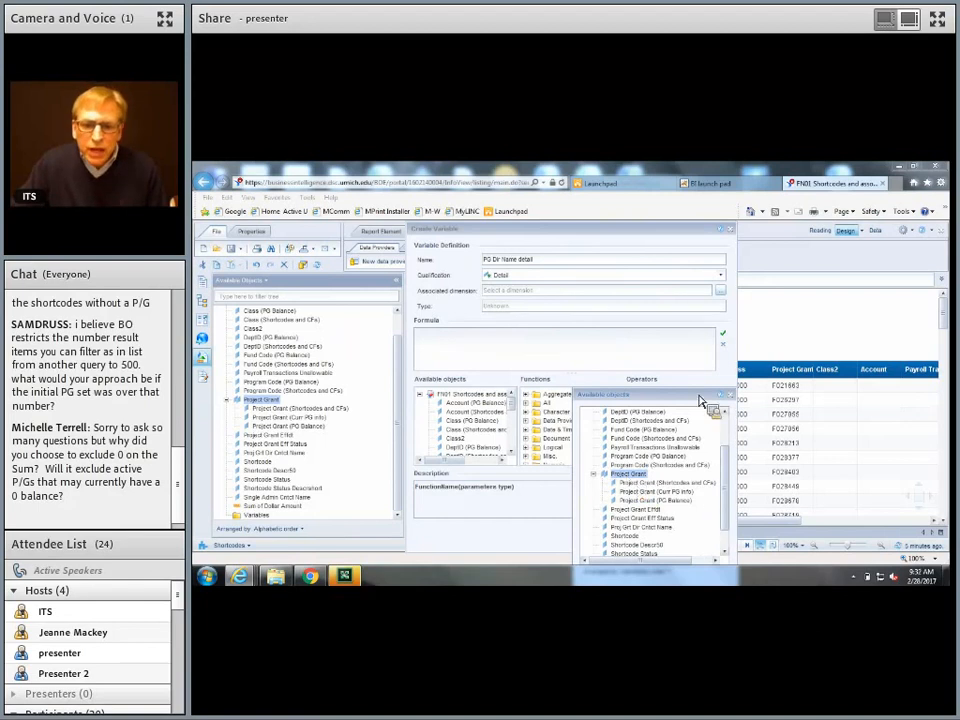
drag(705, 404, 705, 357)
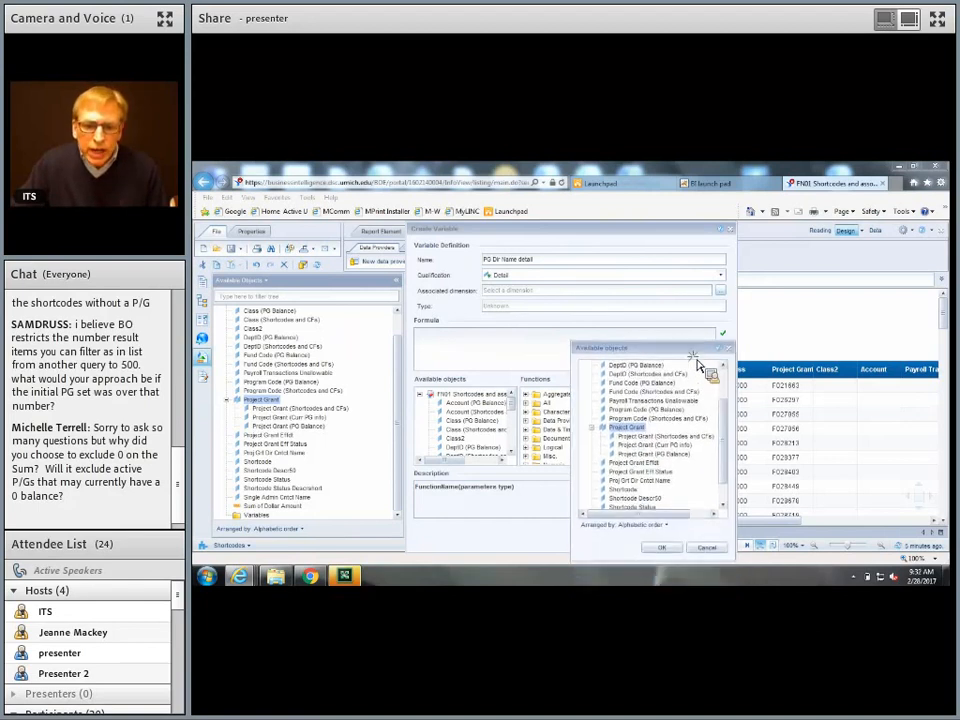
click(675, 547)
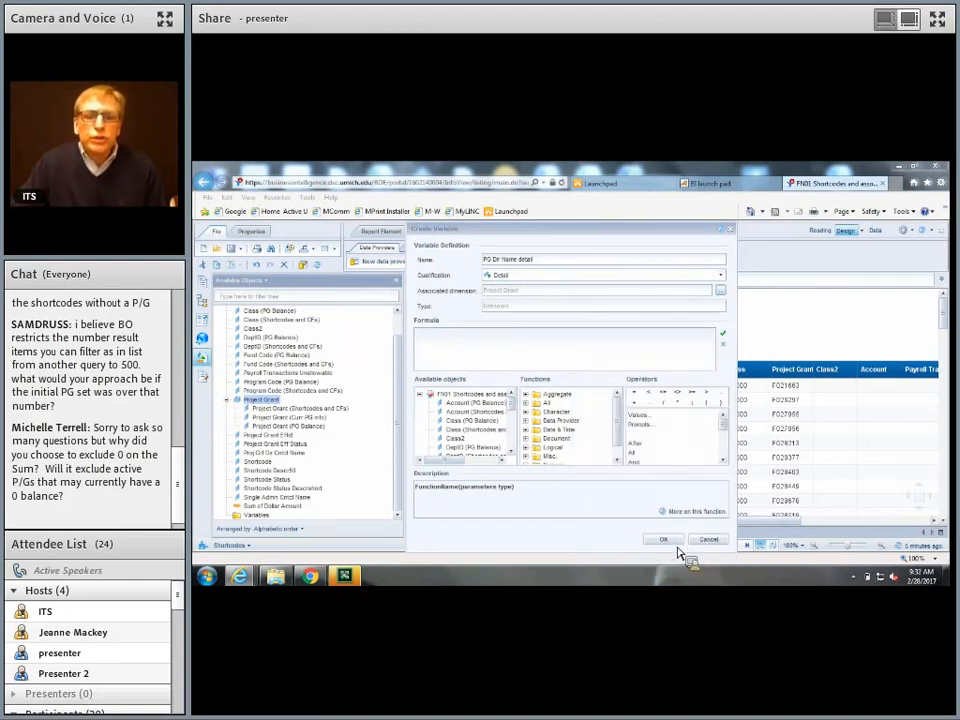
Define the PG Dir Name detail formula as =[Proj Grt Dir Cntct Name] and create the variable
click(448, 352)
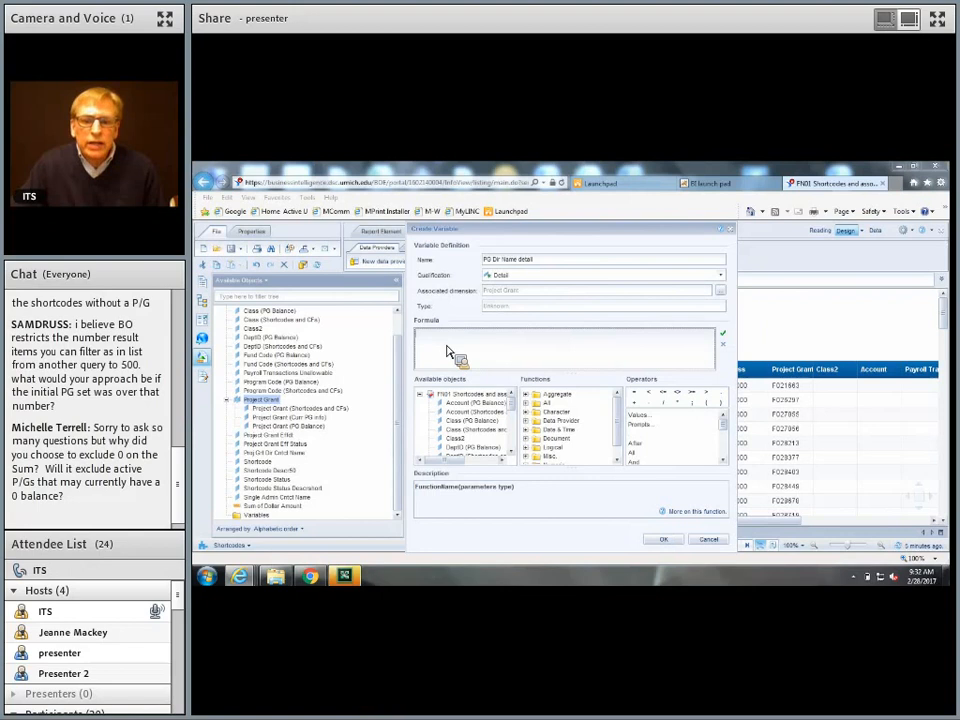
drag(450, 355, 778, 349)
drag(545, 369, 478, 437)
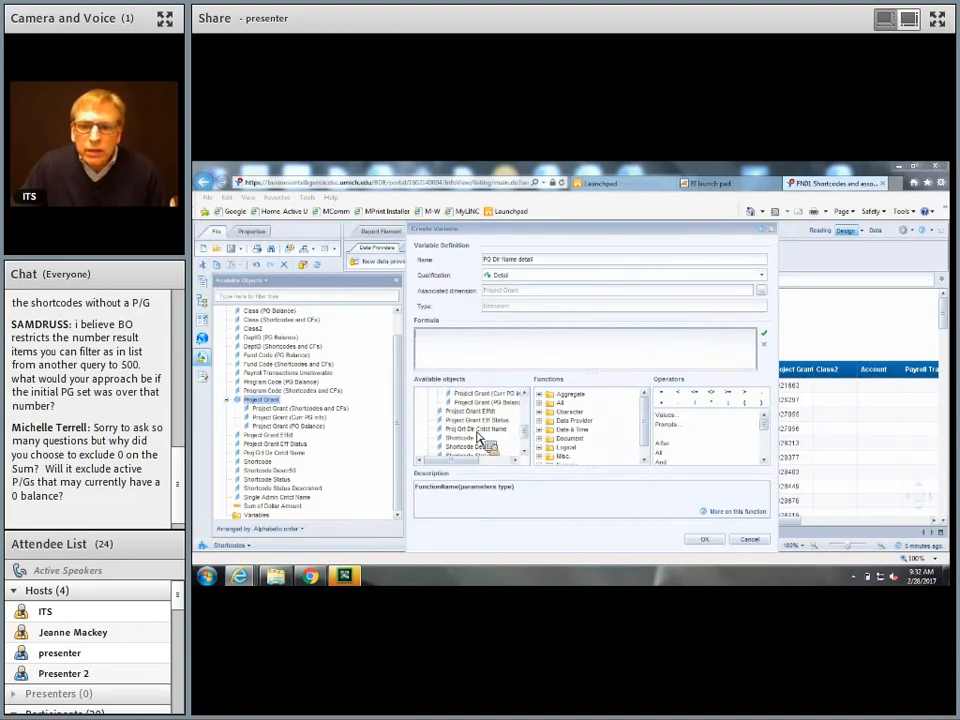
click(476, 431)
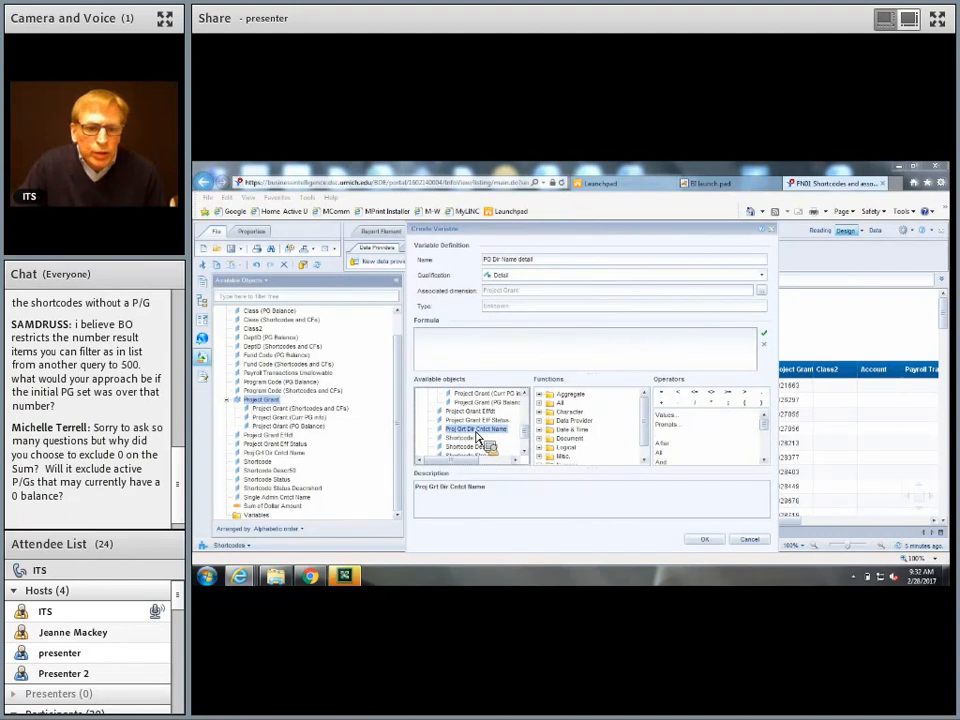
double_click(477, 434)
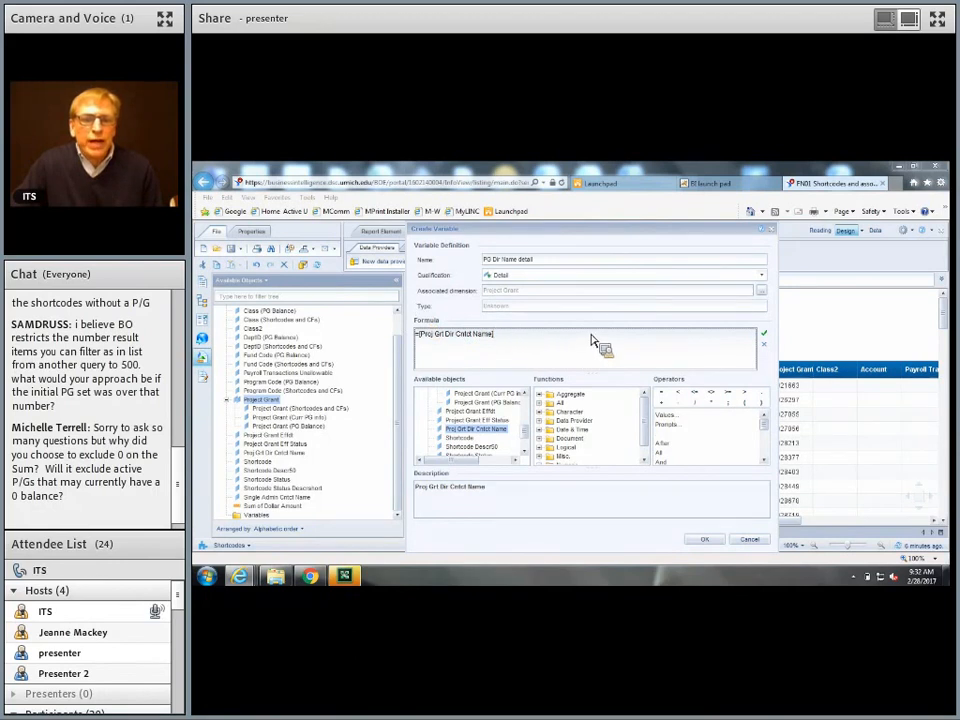
click(708, 543)
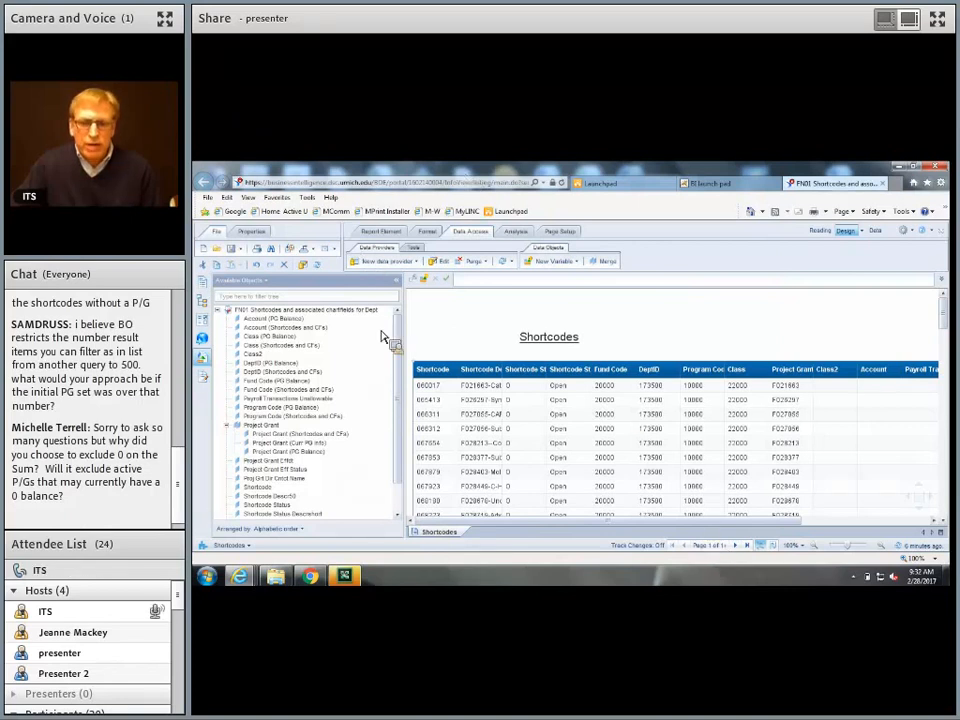
Start another detail variable named "SAPOC Name detail" and associate it with the merged Project Grant dimension
drag(300, 336, 578, 268)
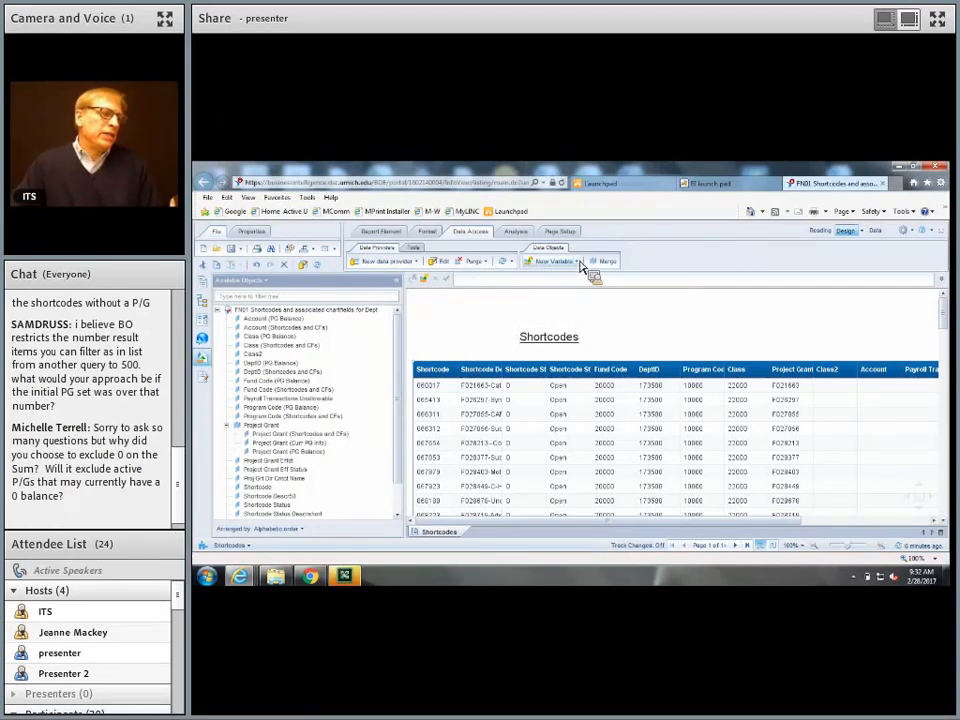
click(579, 263)
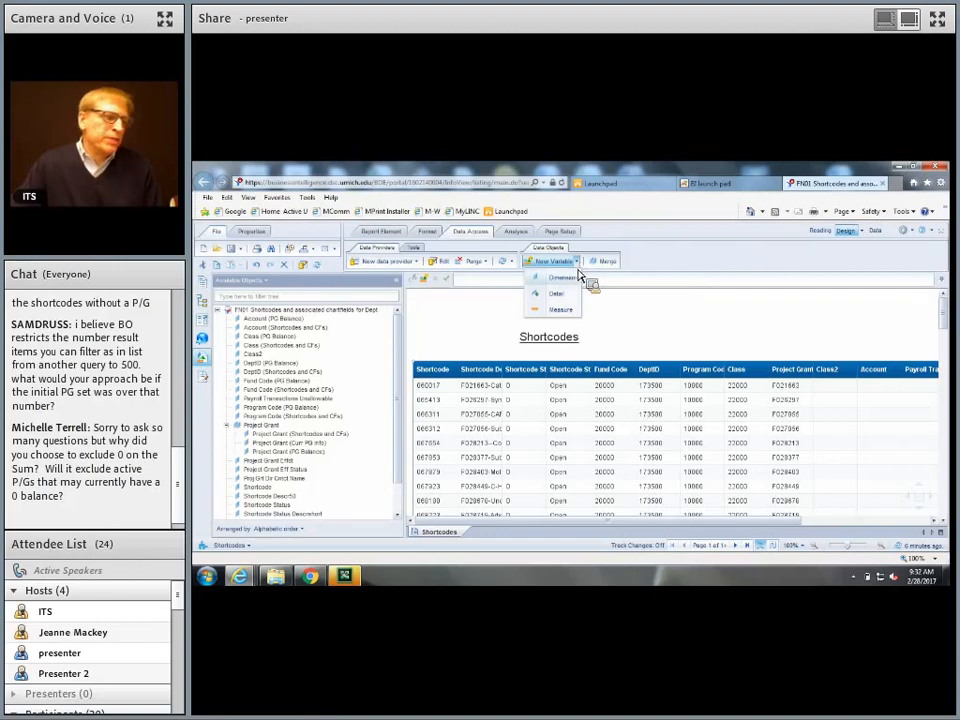
click(558, 295)
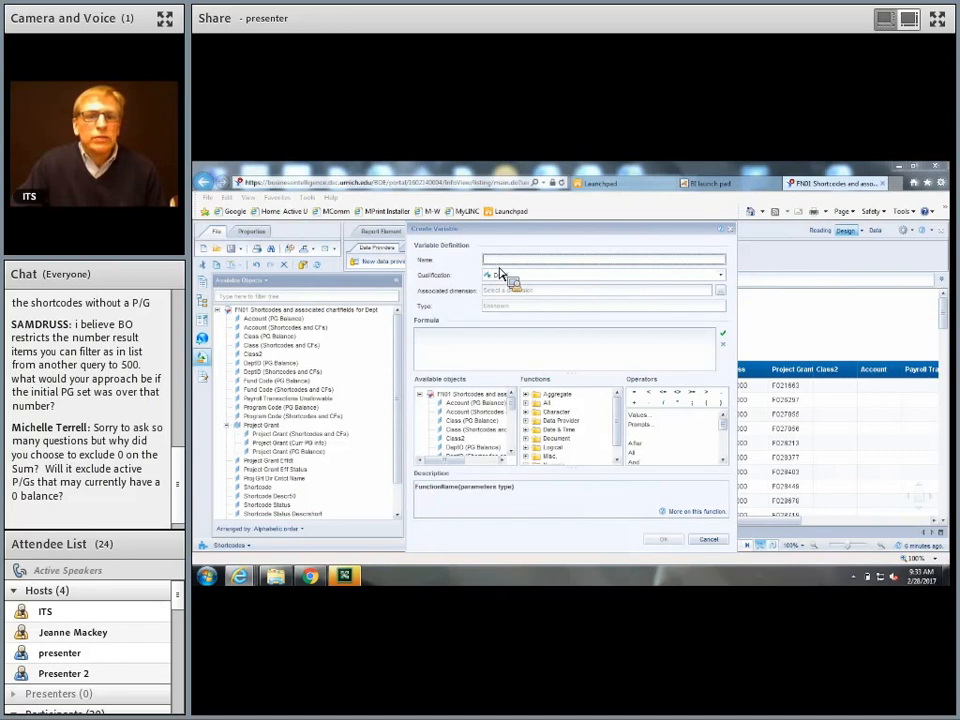
text(PO)
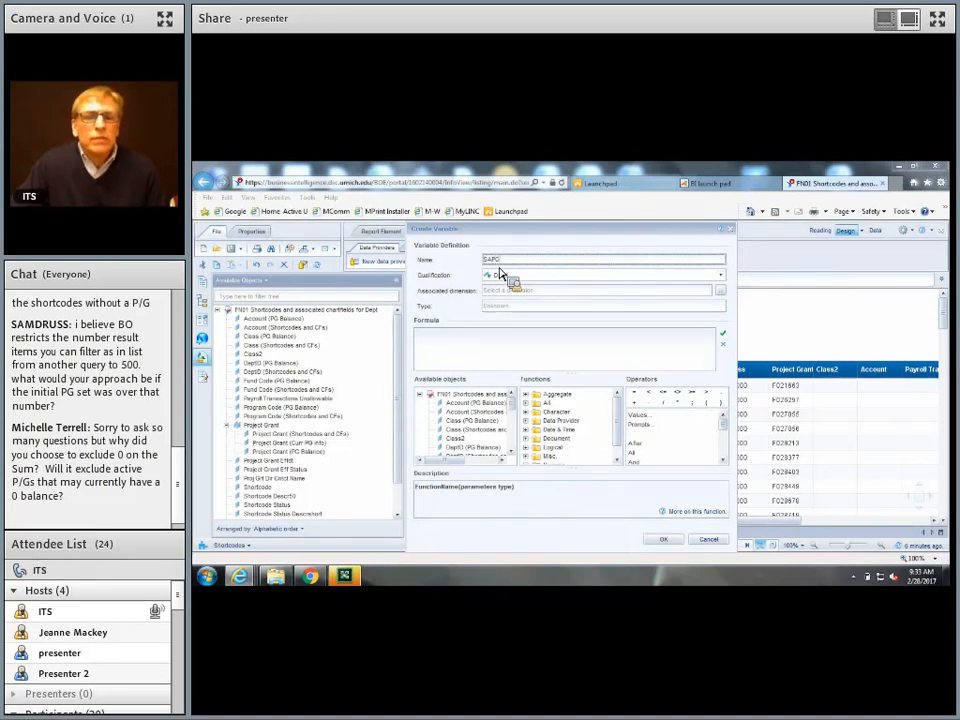
text(C Rame detail)
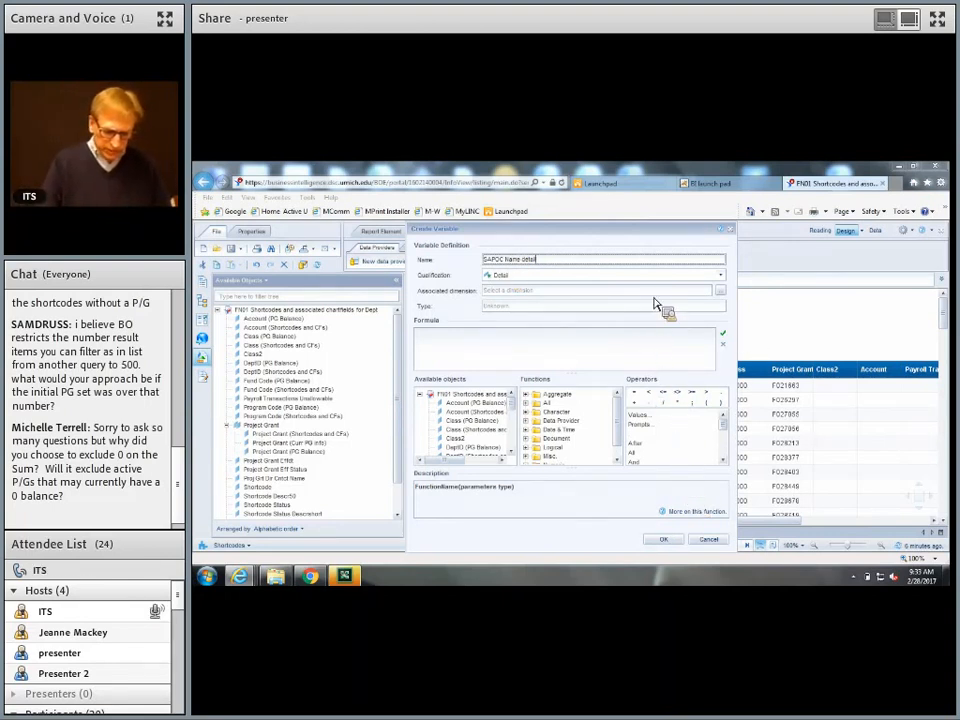
click(721, 291)
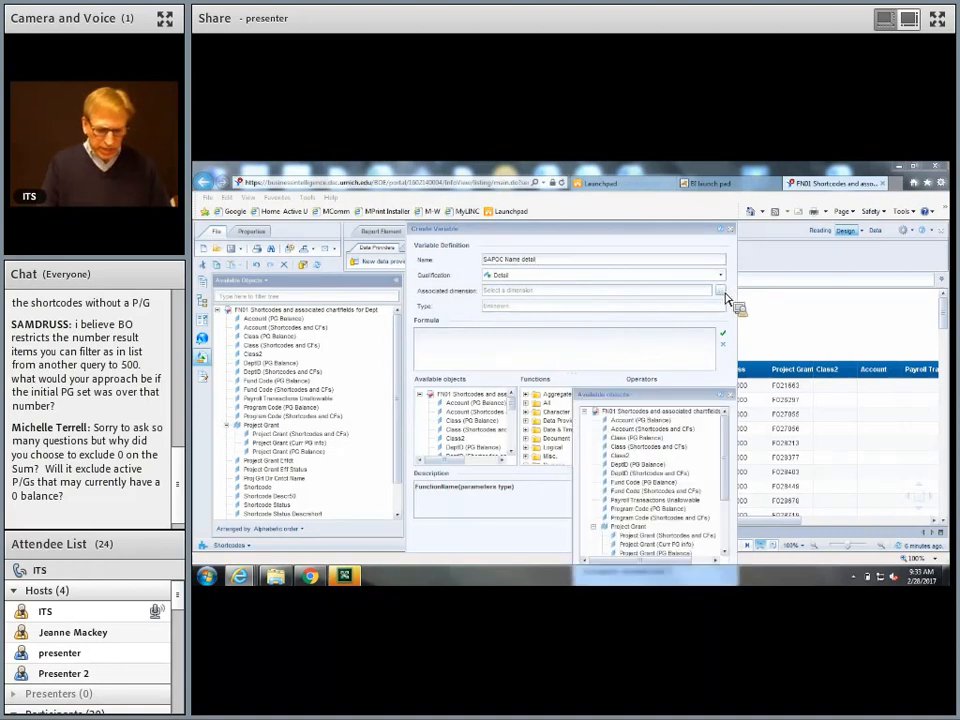
scroll(733, 470, down, 3)
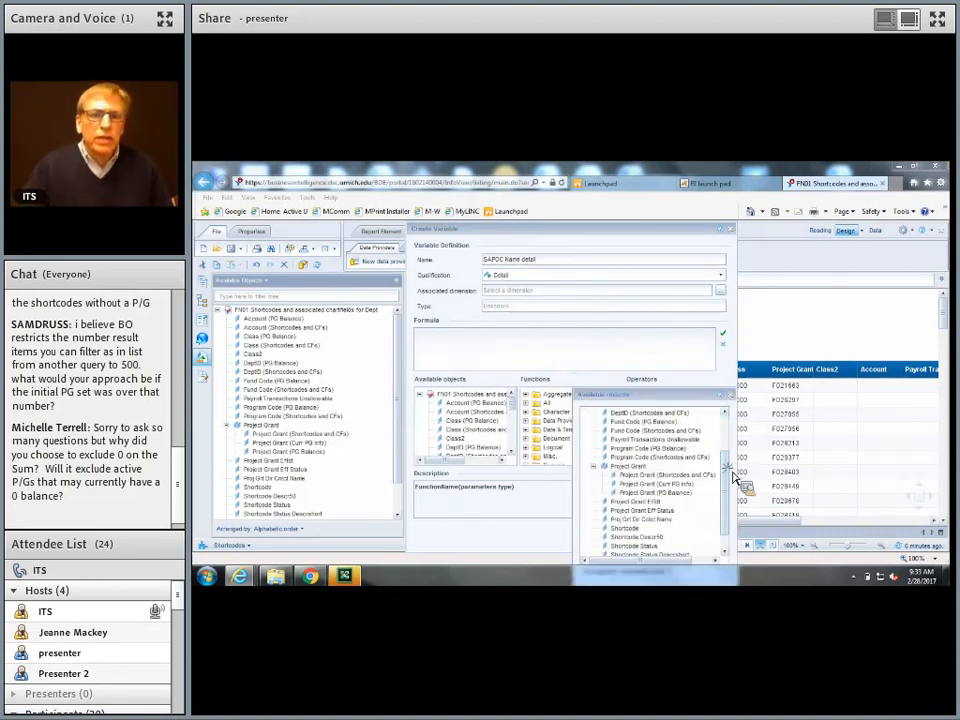
click(628, 468)
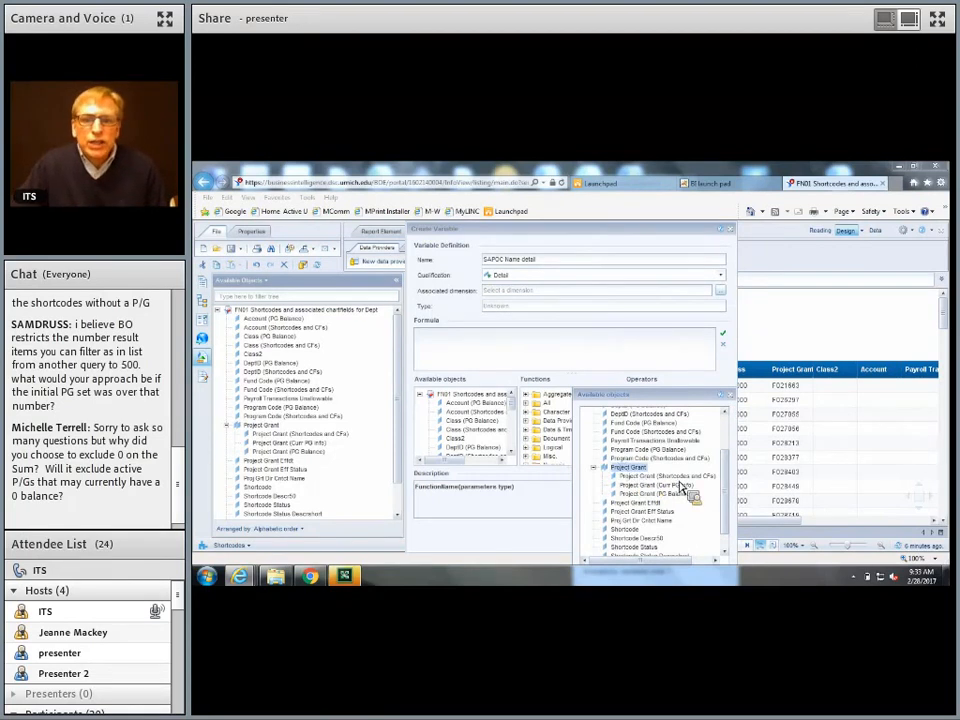
drag(681, 401, 681, 333)
click(672, 525)
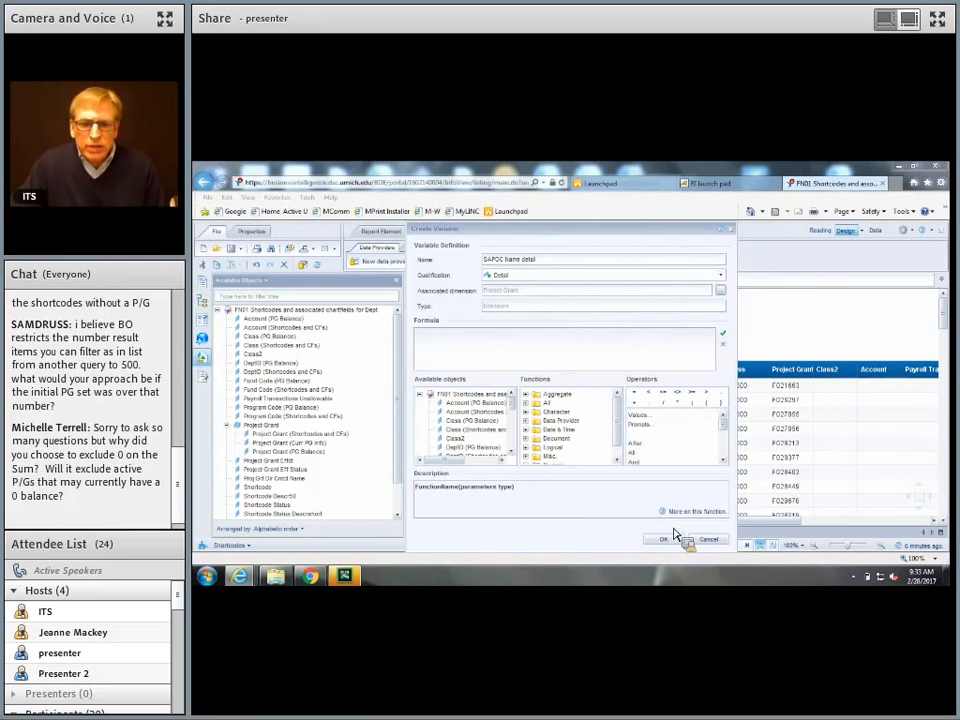
Define the SAPOC Name detail formula as =[Single Admin Cntct Name] and create the variable
click(463, 348)
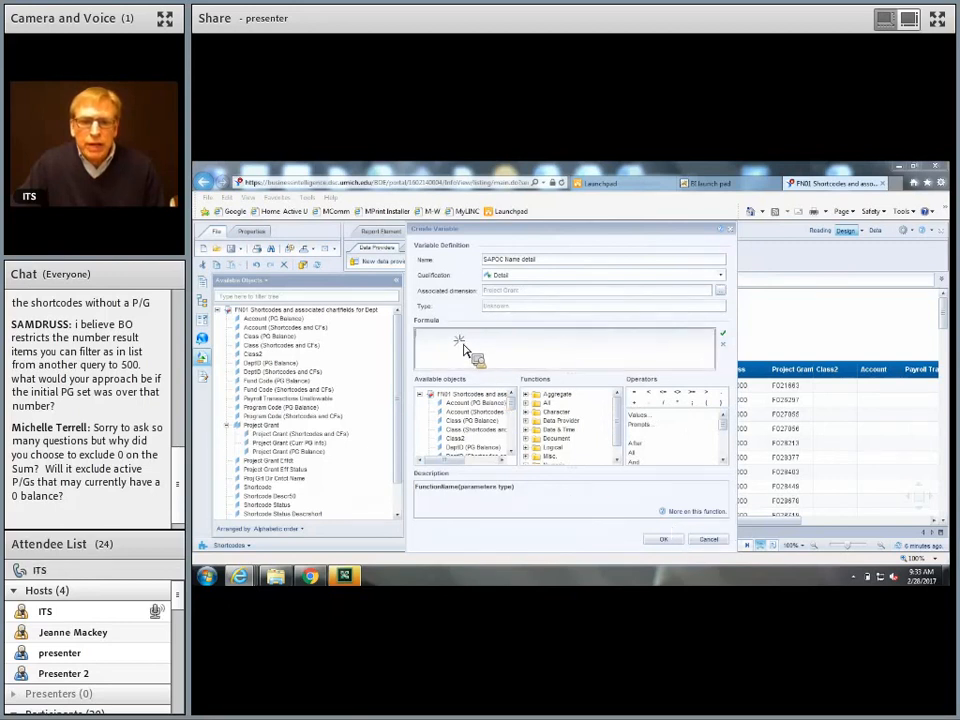
scroll(519, 410, down, 2)
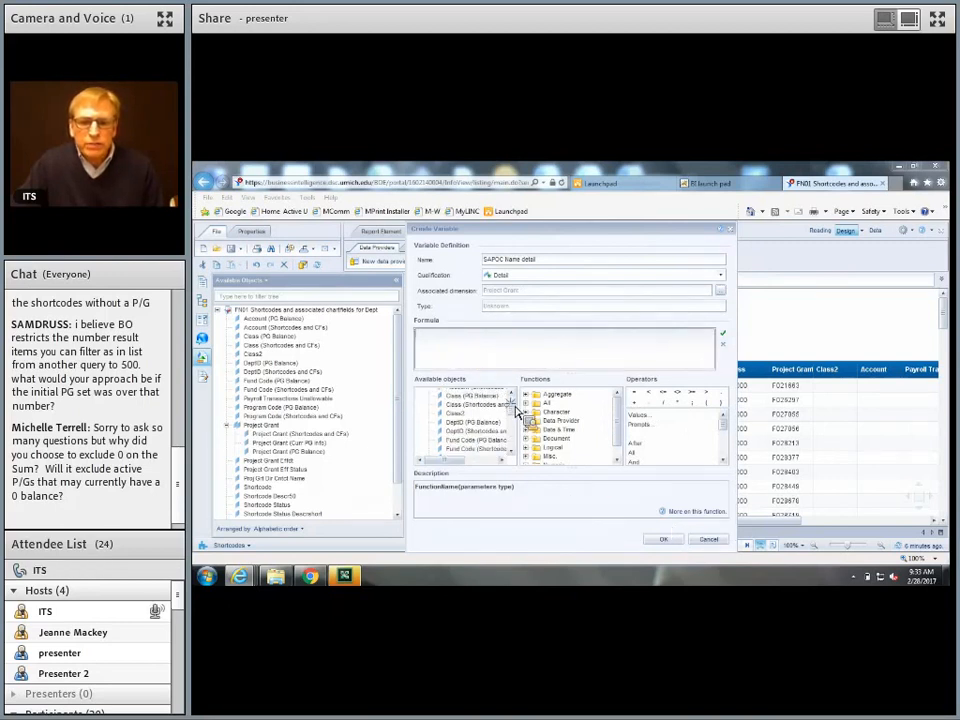
drag(515, 415, 331, 410)
click(488, 426)
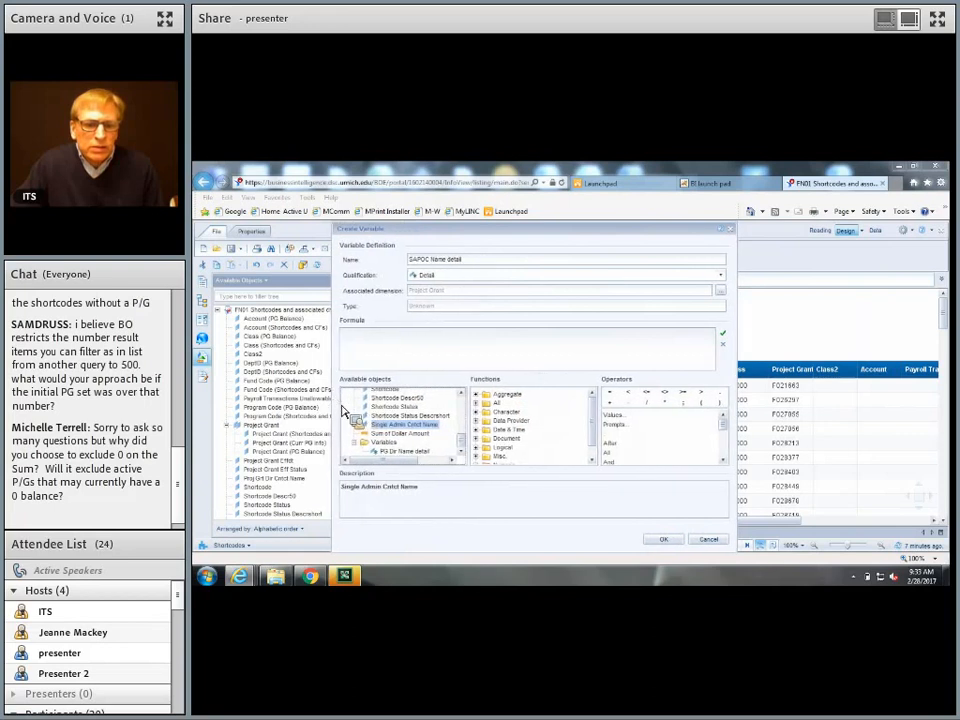
double_click(422, 426)
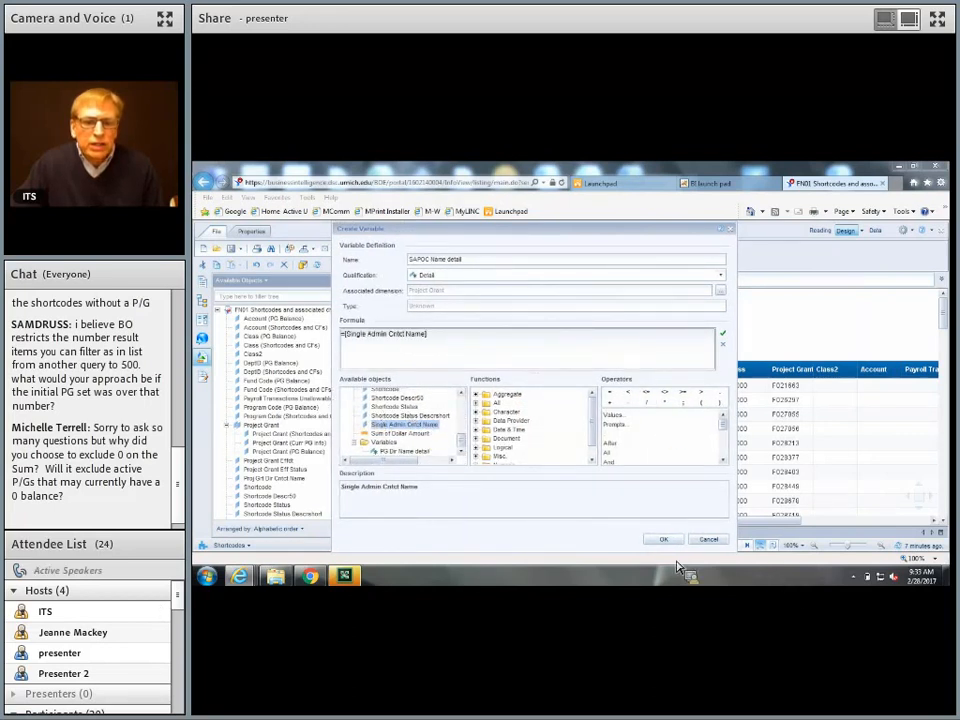
click(664, 540)
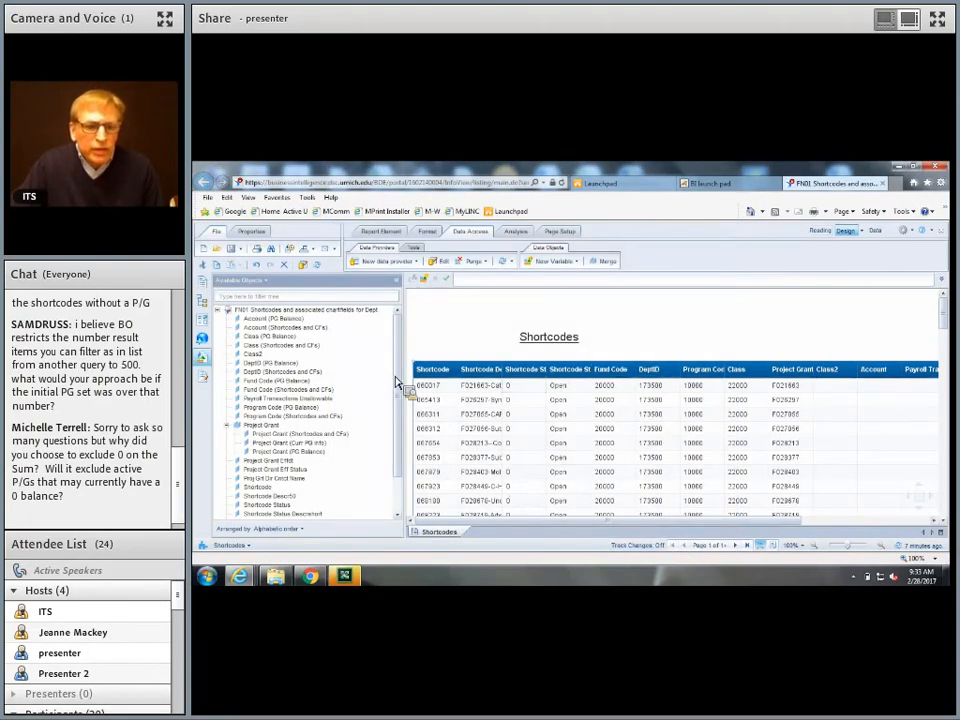
Add the PG Dir Name detail variable as the last column of the Shortcodes table, after the Payroll Transactions Unallowable column
scroll(398, 367, down, 3)
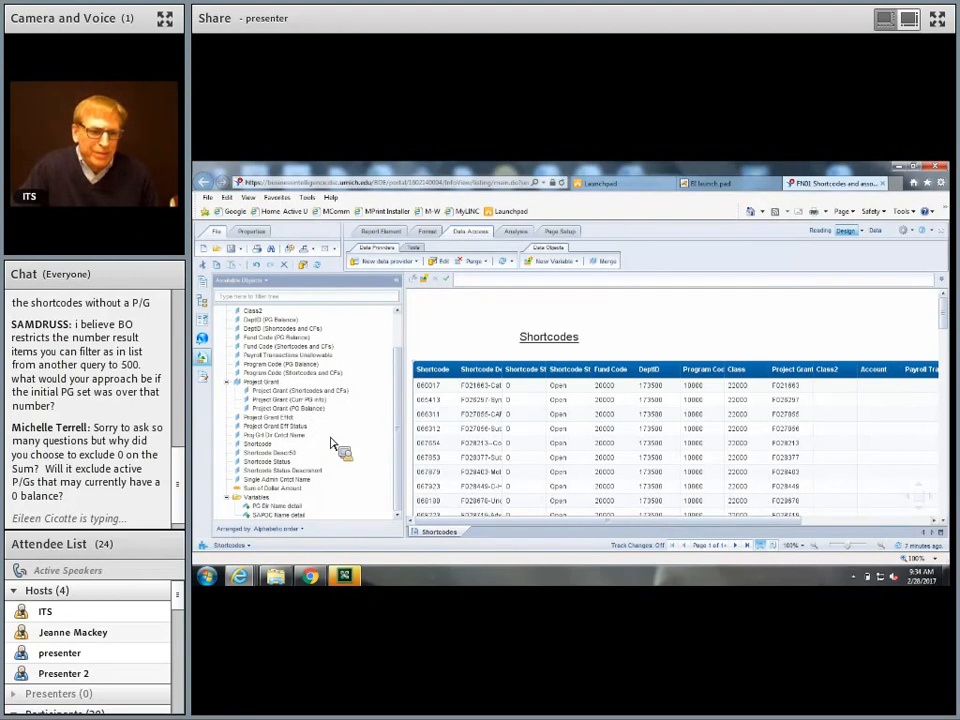
drag(625, 521, 868, 423)
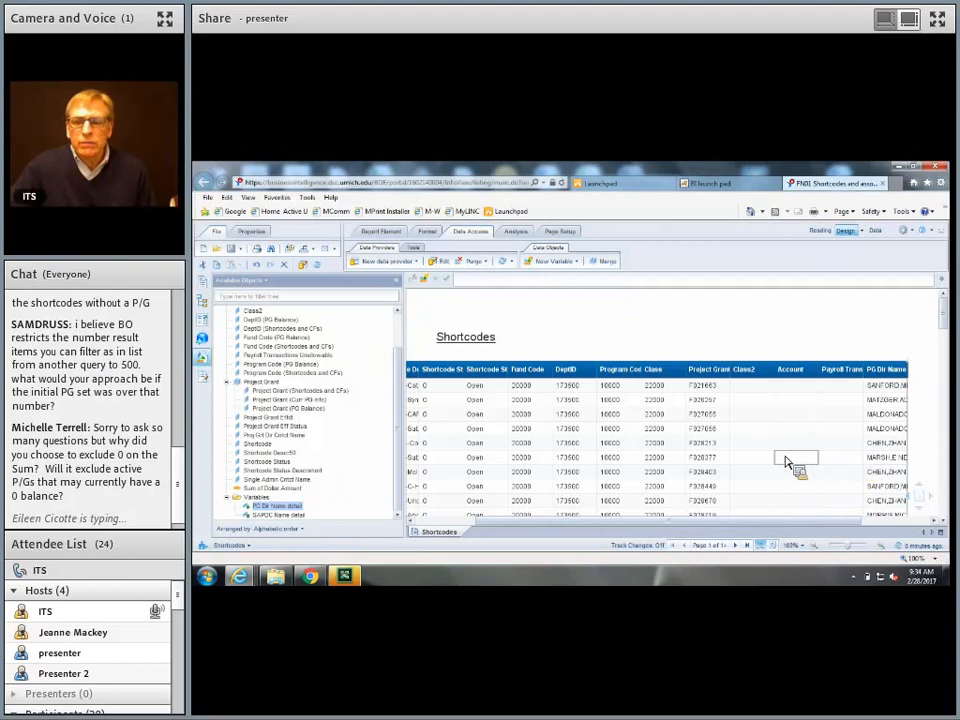
drag(838, 521, 843, 528)
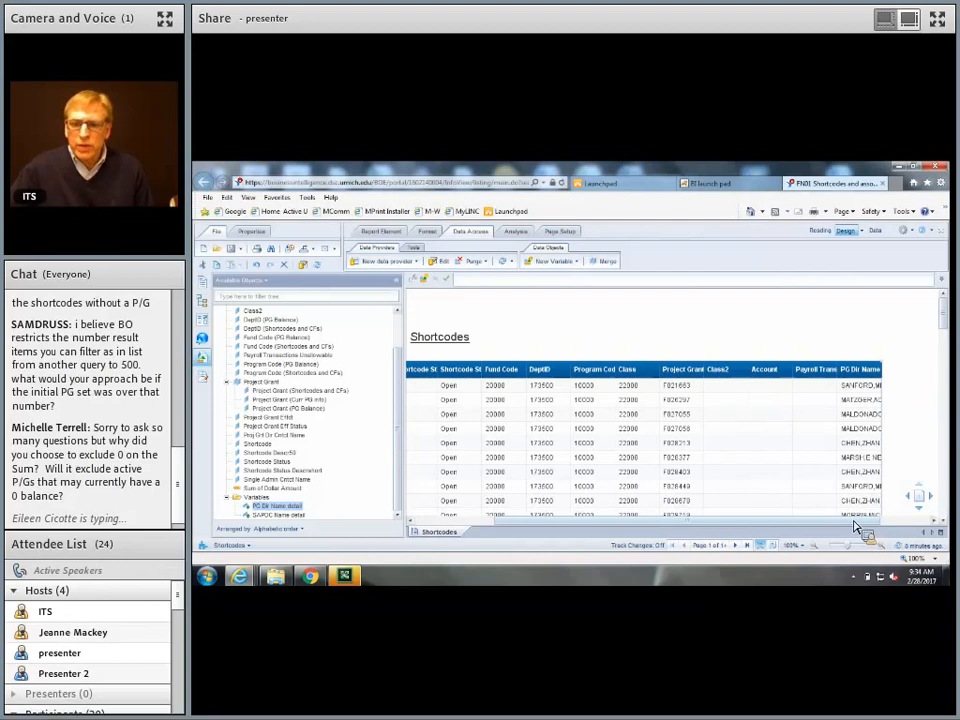
click(878, 429)
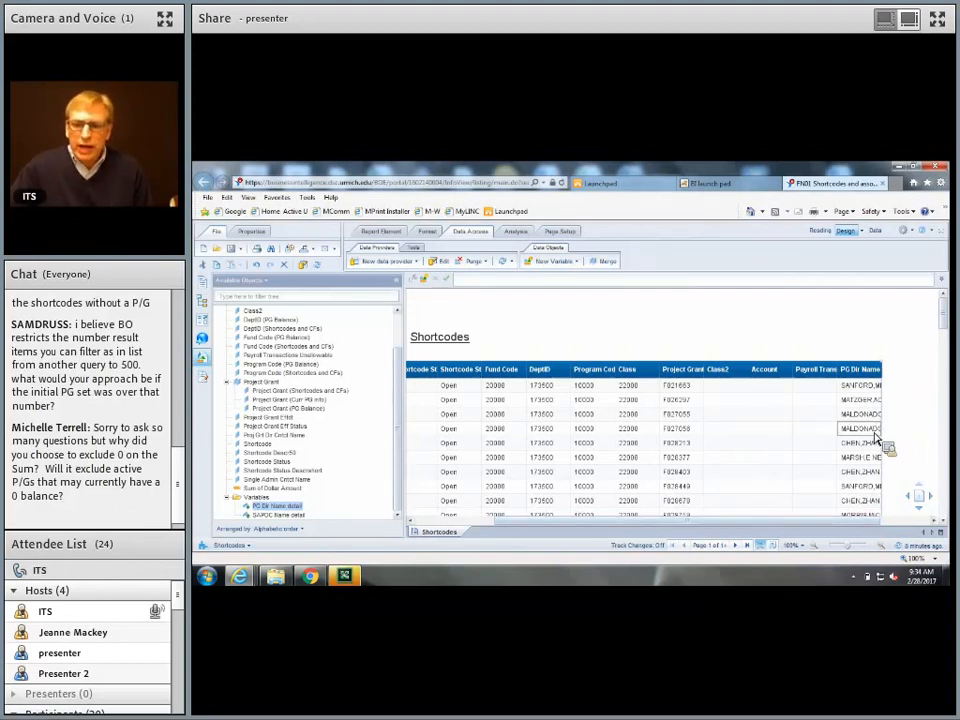
click(876, 443)
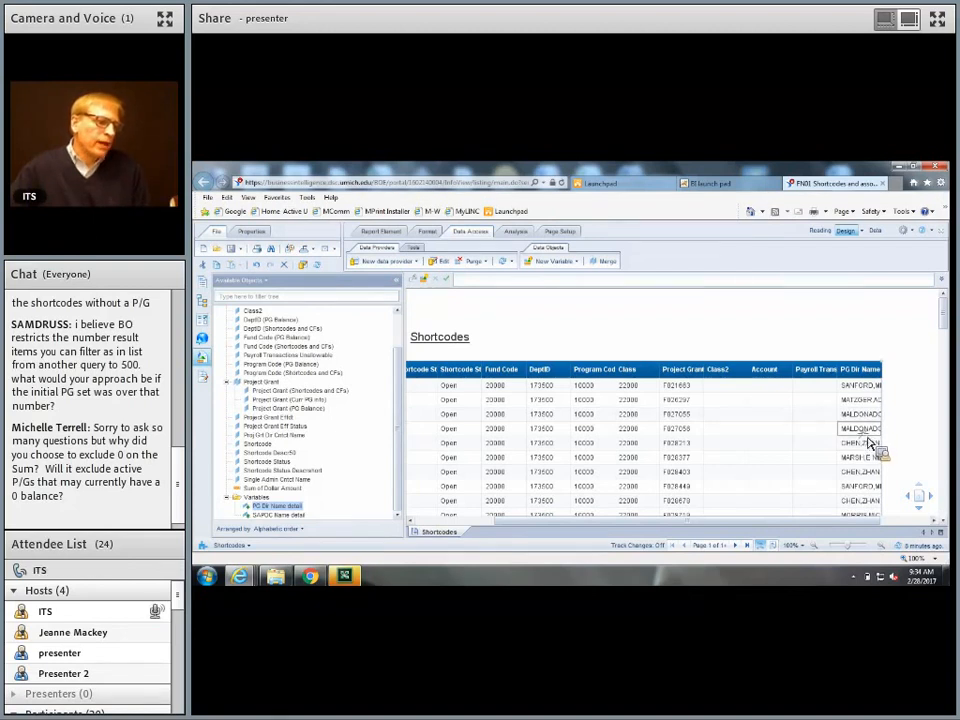
Insert a column after PG Dir Name detail in the Shortcodes table and fill it with the SAPOC Name detail variable
click(869, 436)
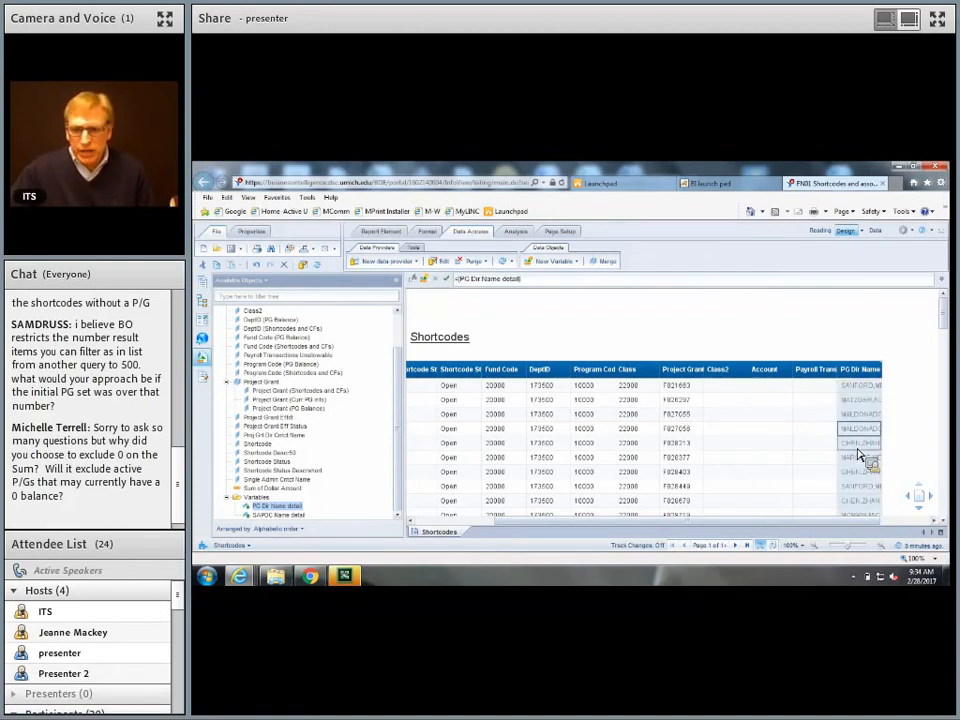
right_click(864, 450)
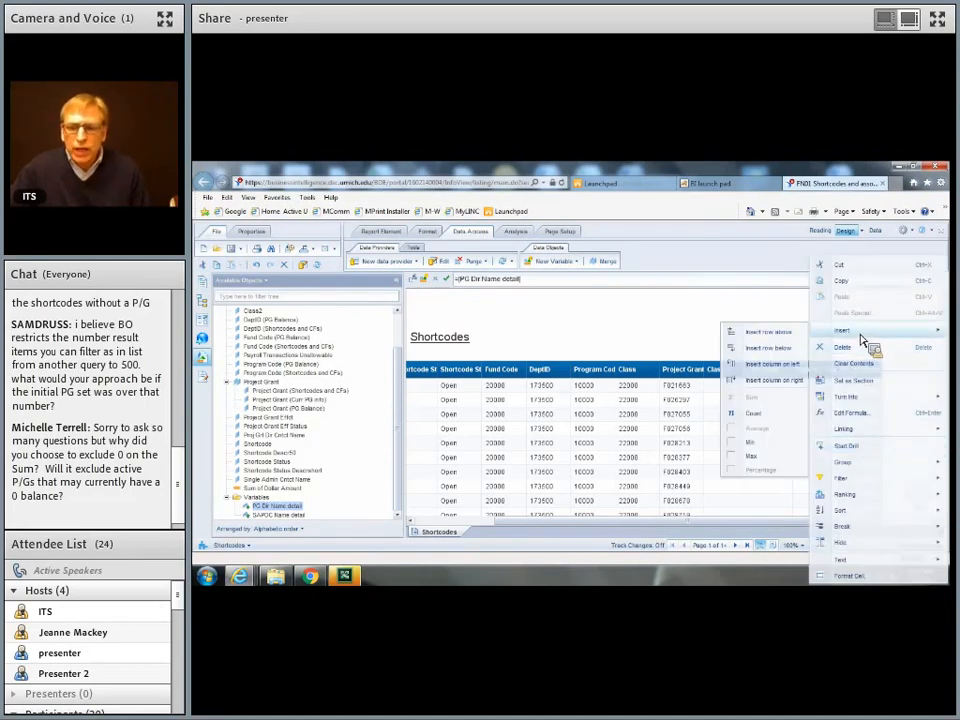
mouse_move(857, 337)
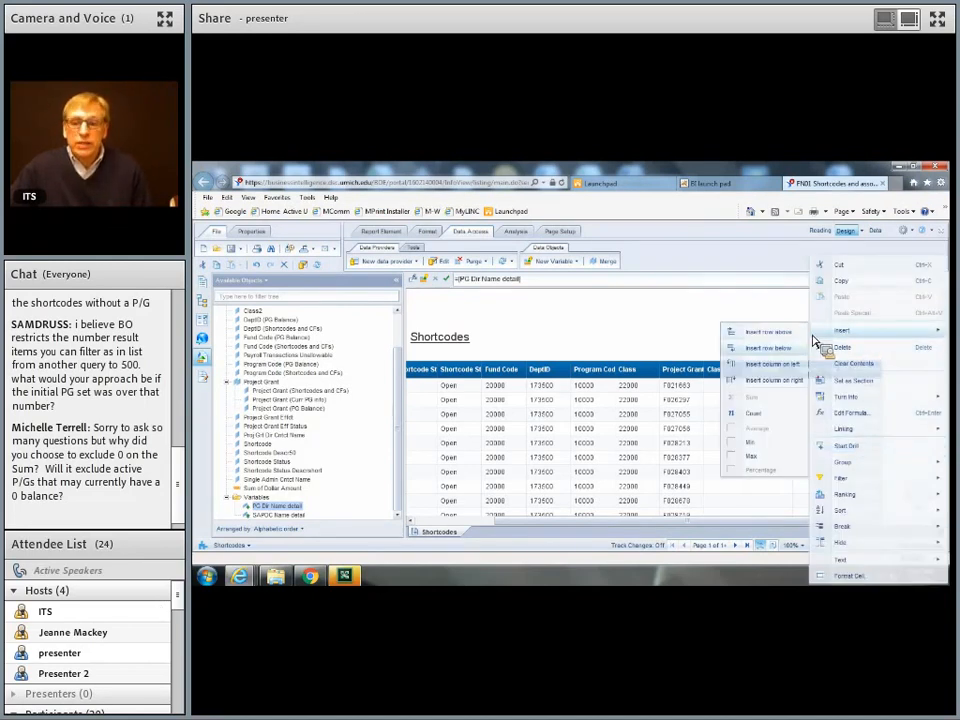
click(781, 387)
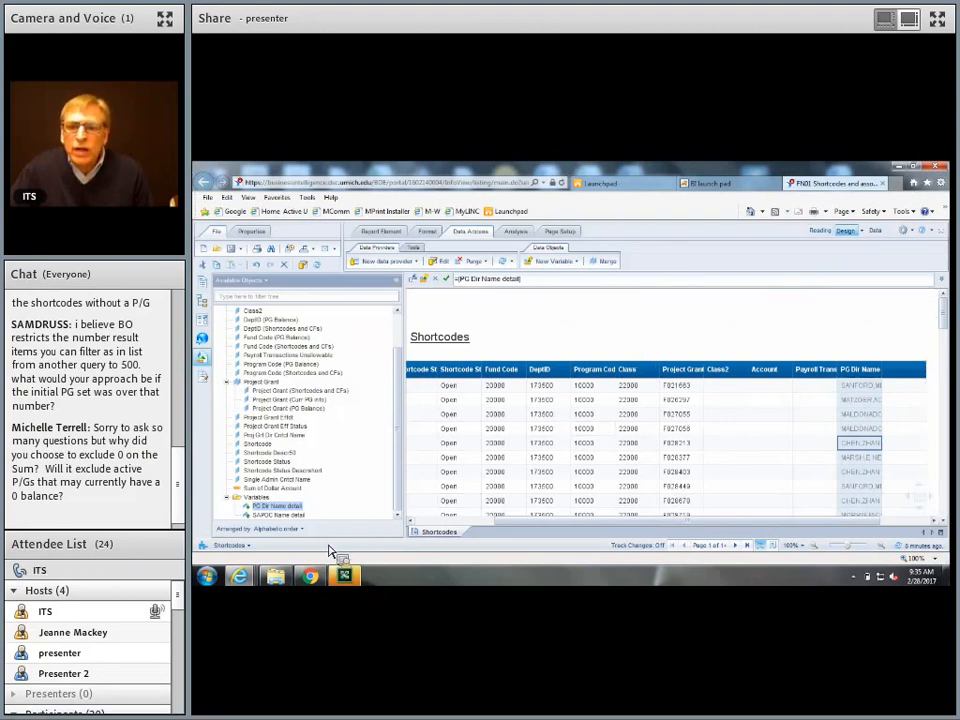
drag(280, 521, 902, 420)
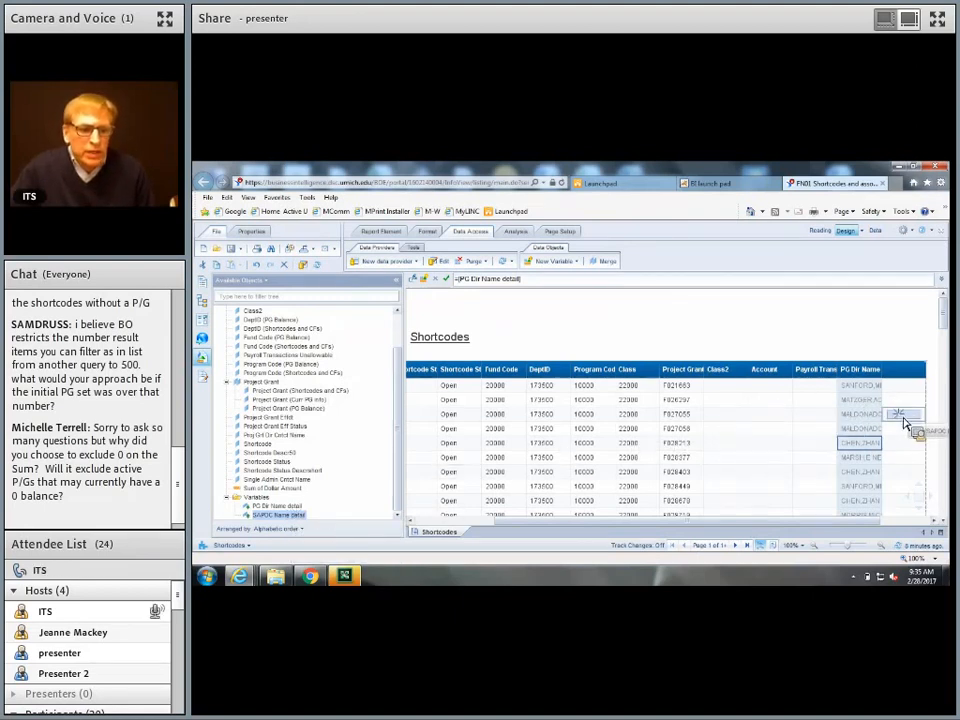
mouse_move(903, 423)
mouse_down()
mouse_move(911, 424)
mouse_move(903, 424)
mouse_up()
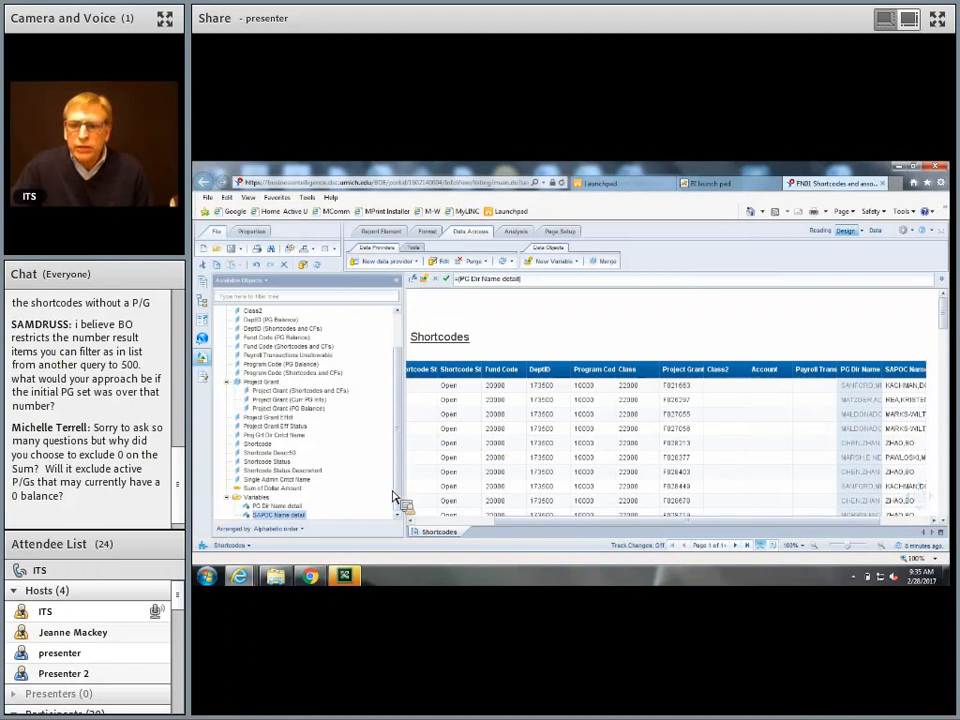
drag(392, 517, 442, 460)
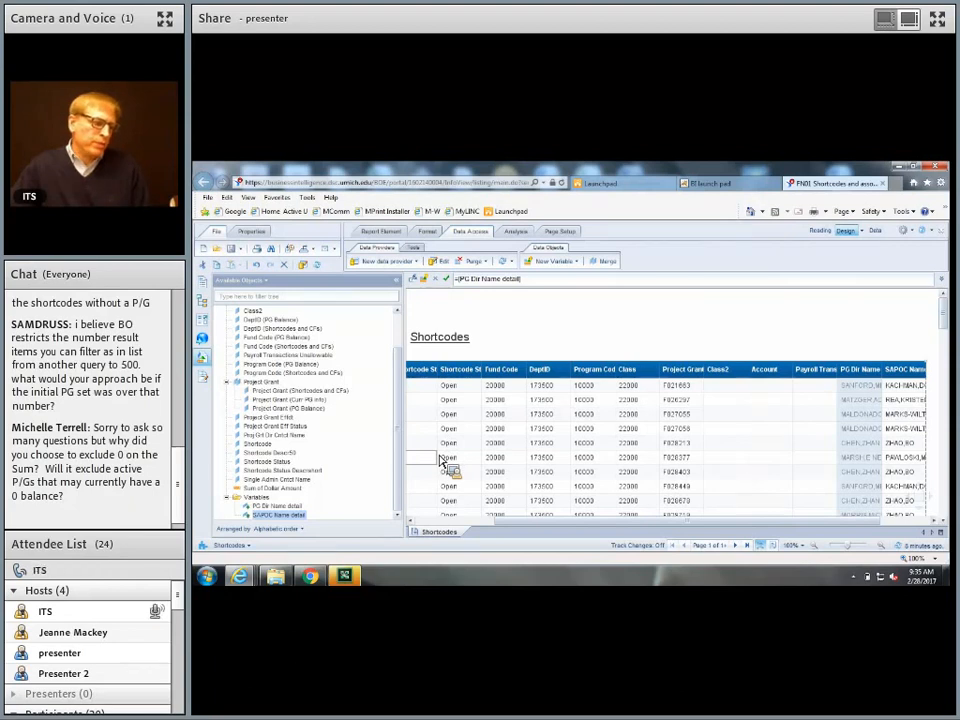
drag(441, 459, 337, 522)
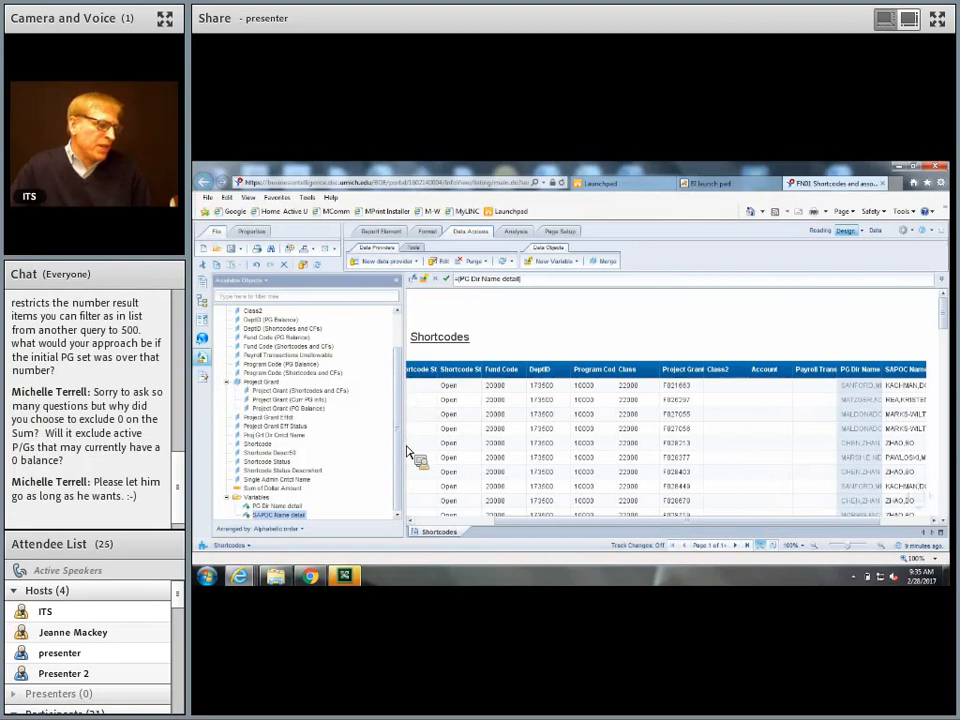
Start a detail variable named "PG Effdate detail" and associate it with the merged Project Grant dimension
click(575, 262)
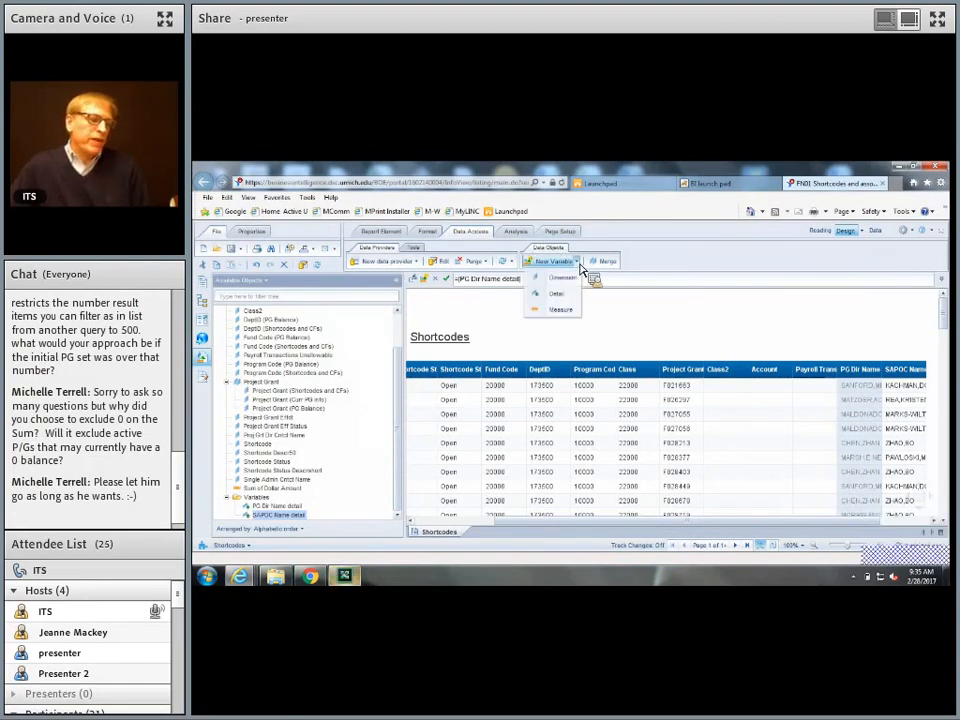
click(558, 294)
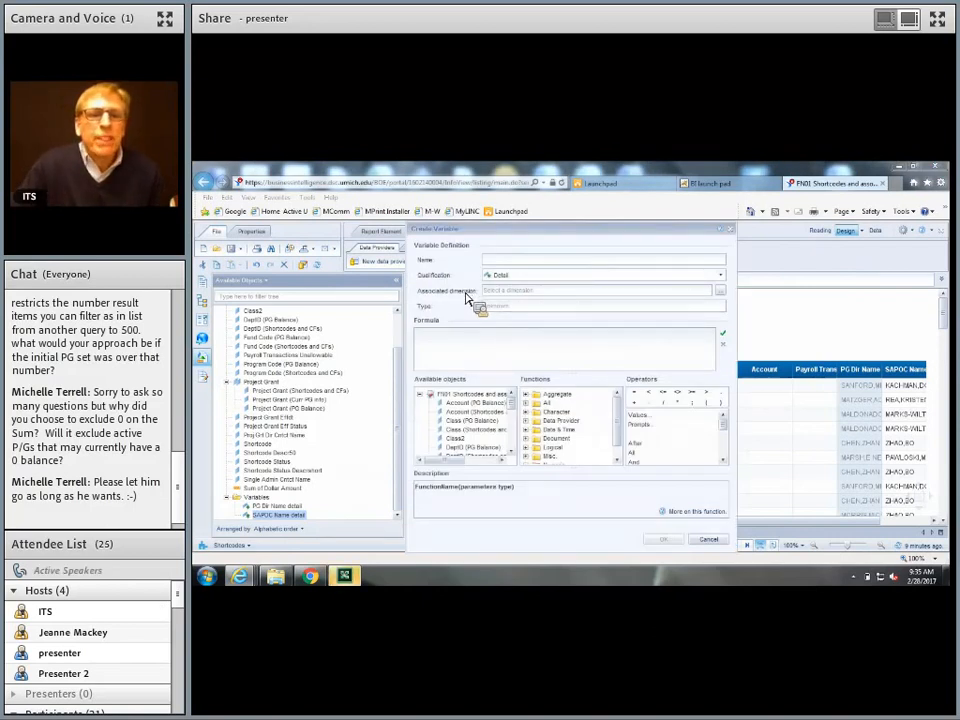
click(515, 261)
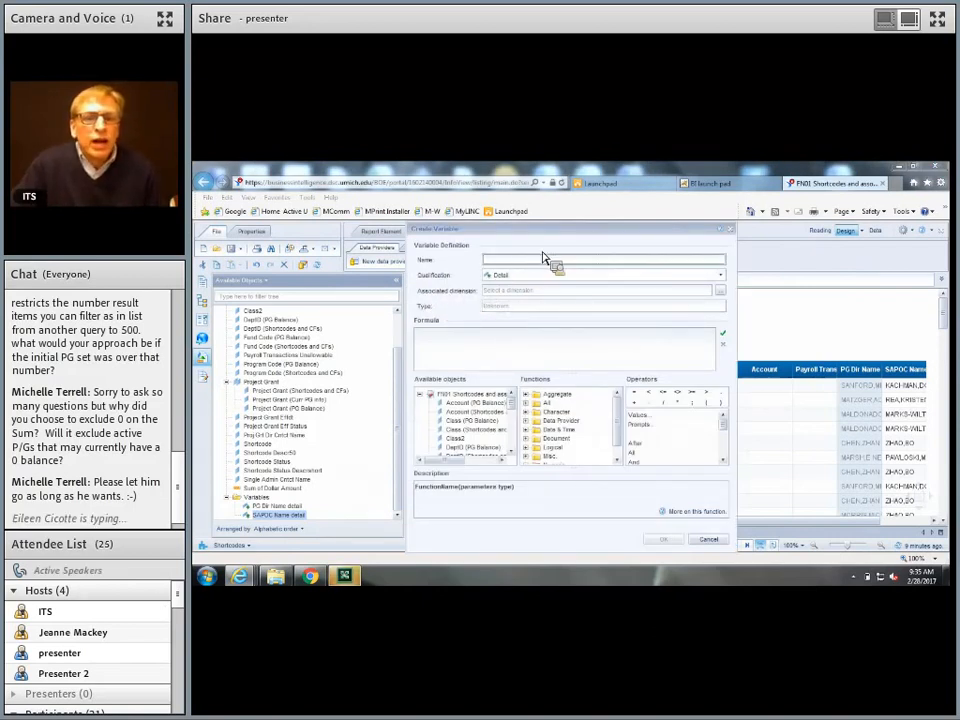
text(PG)
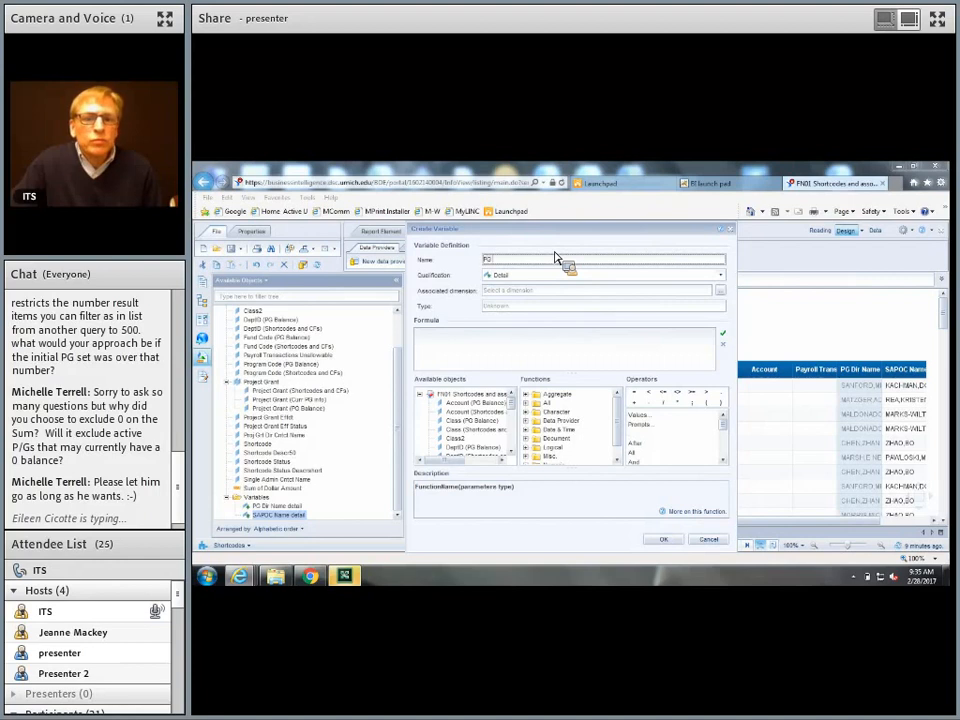
text( Effdate de)
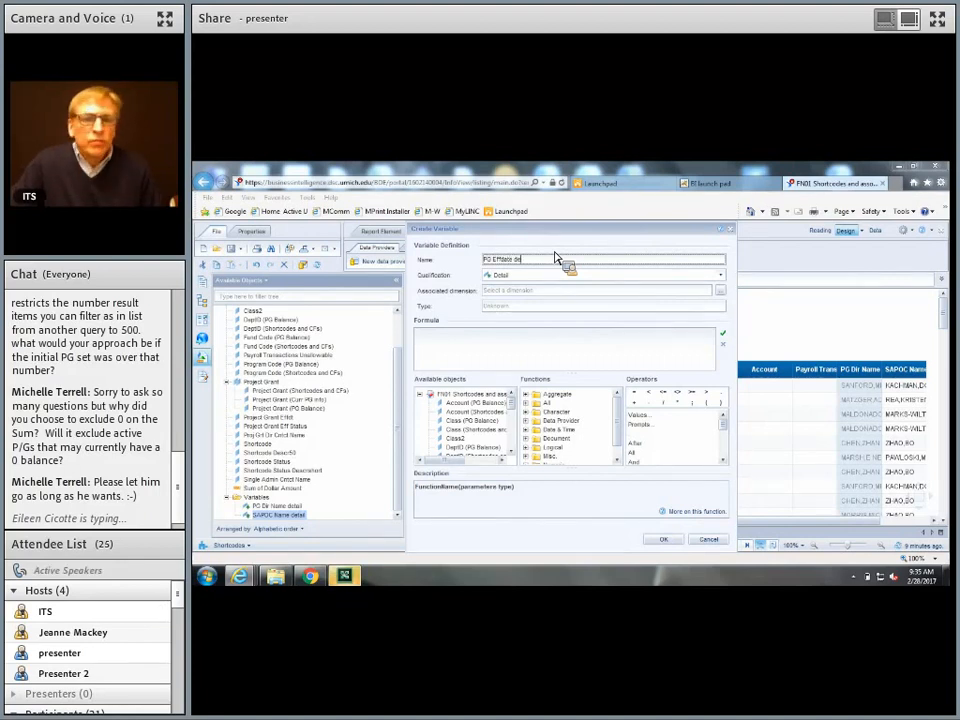
text(tail)
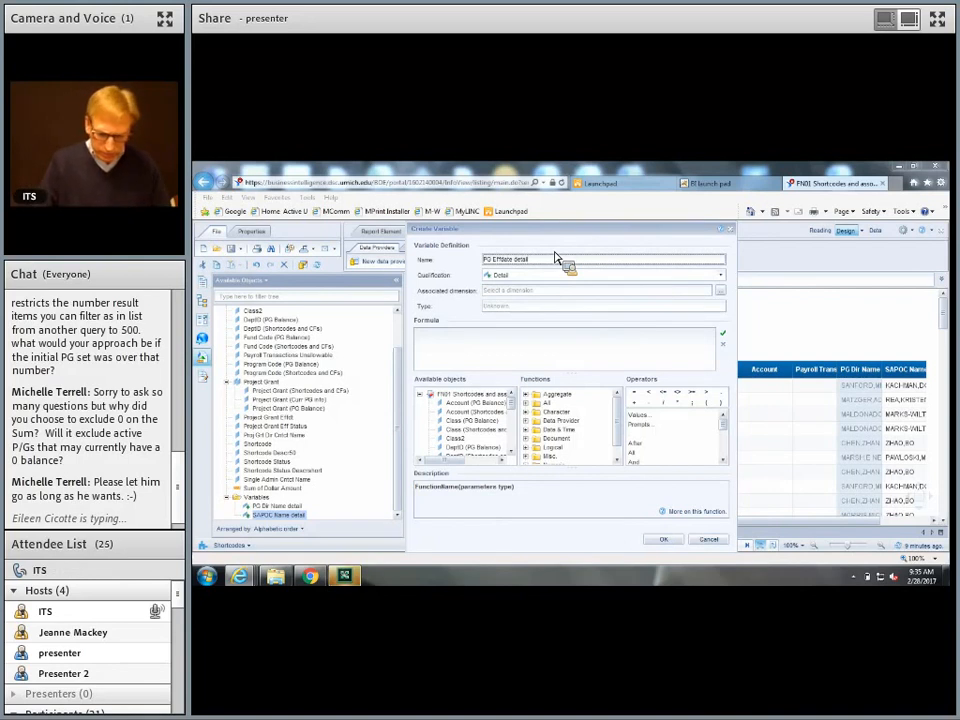
click(721, 293)
drag(725, 433, 738, 481)
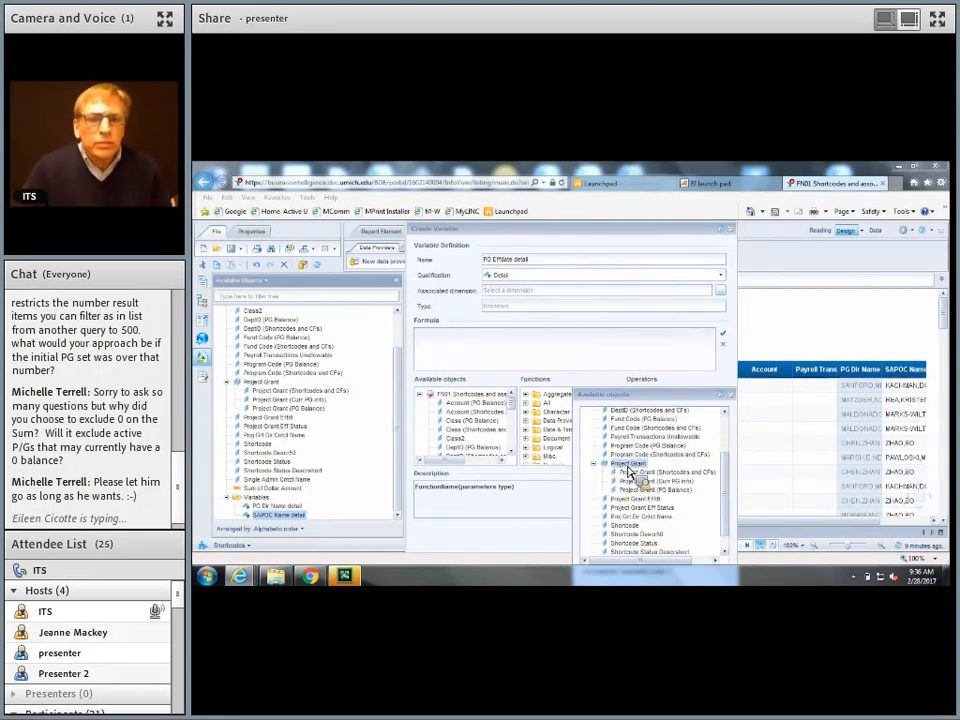
drag(661, 396, 666, 339)
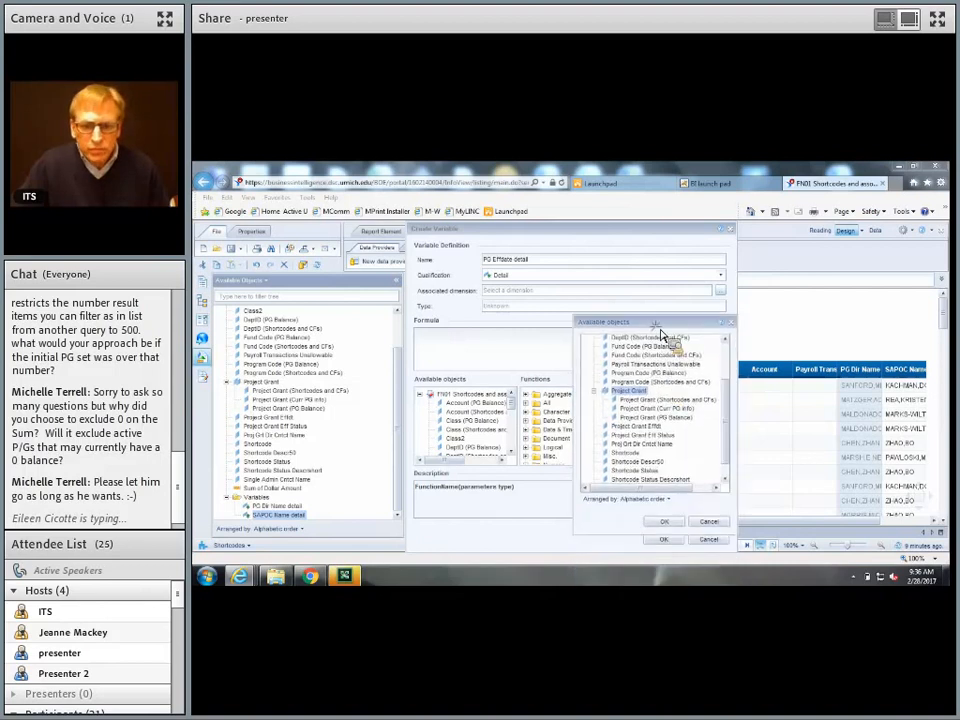
click(668, 530)
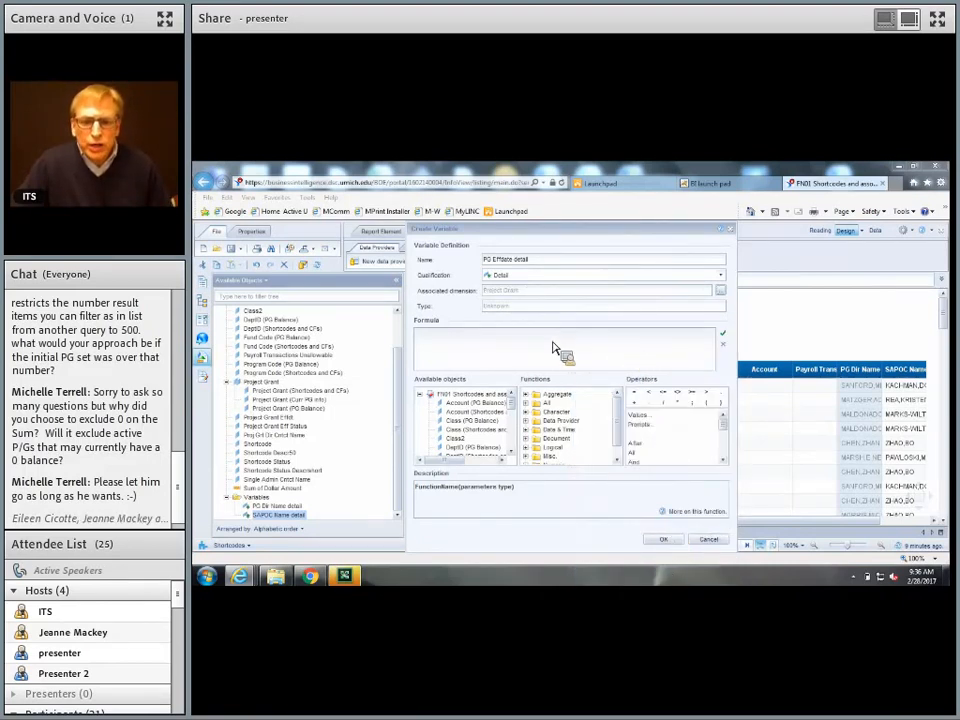
Define the PG Effdate detail formula as =[Project Grant Effdt] and create the variable
drag(490, 347, 479, 420)
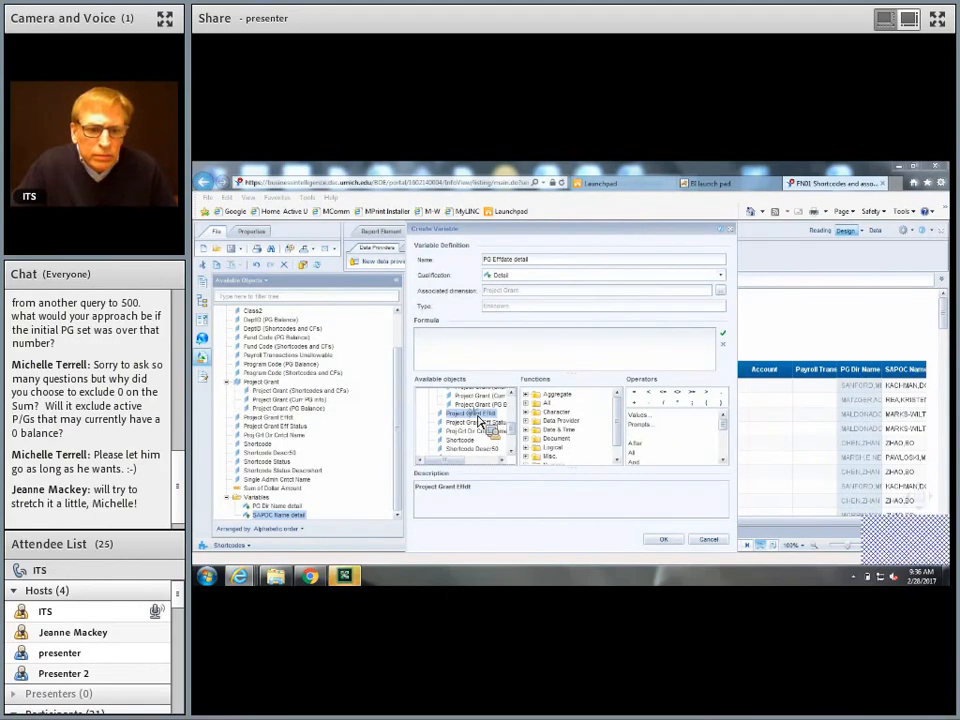
double_click(479, 420)
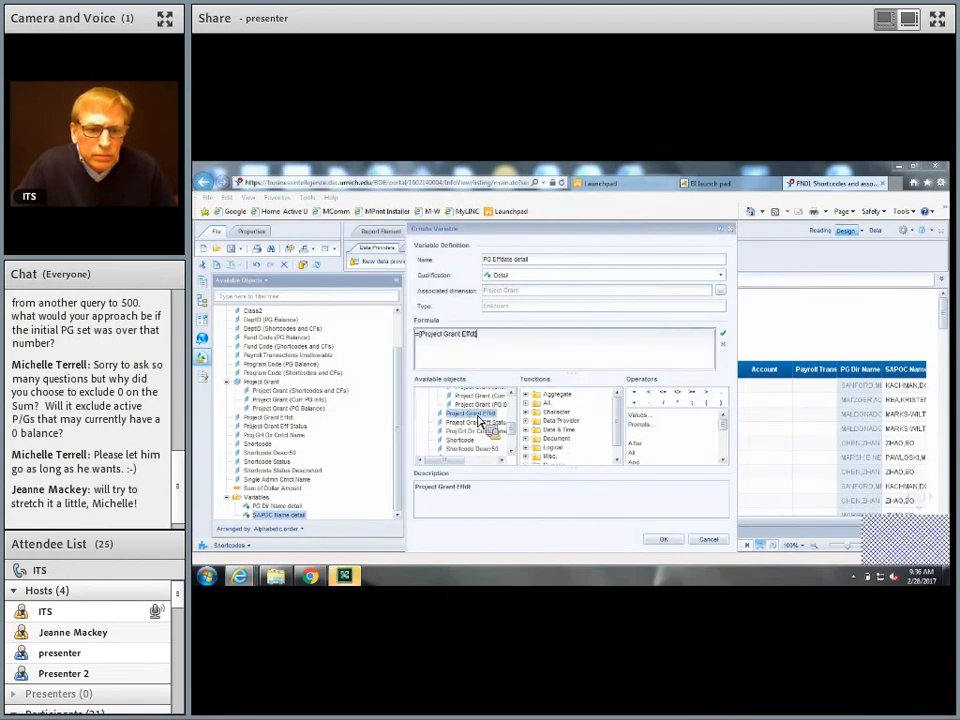
click(666, 541)
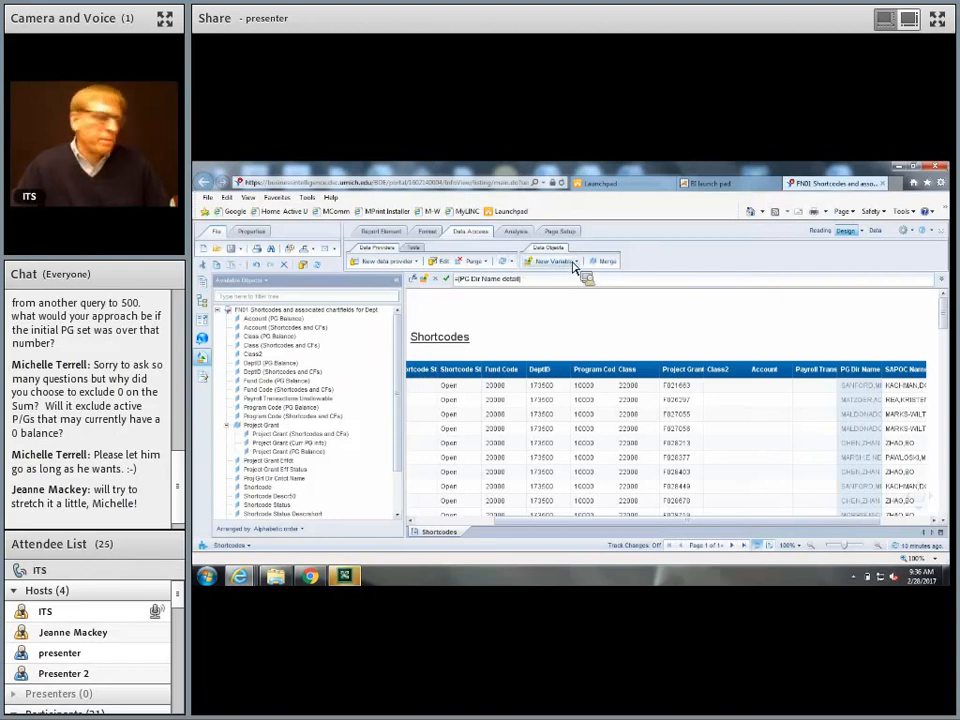
Start a new measure variable named "PG Balance"
click(578, 264)
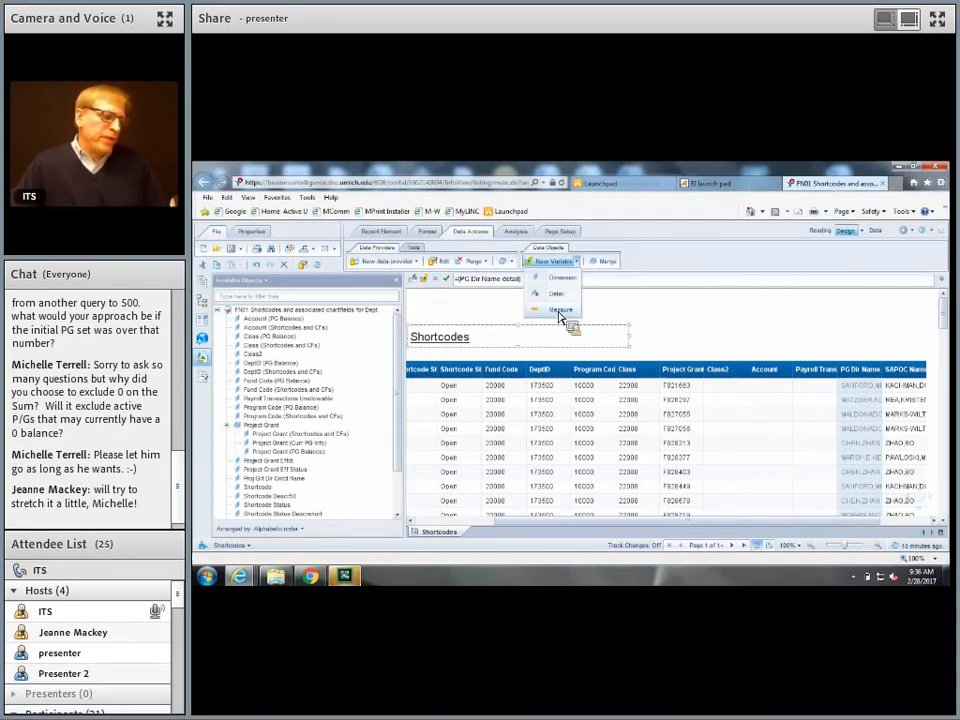
click(559, 312)
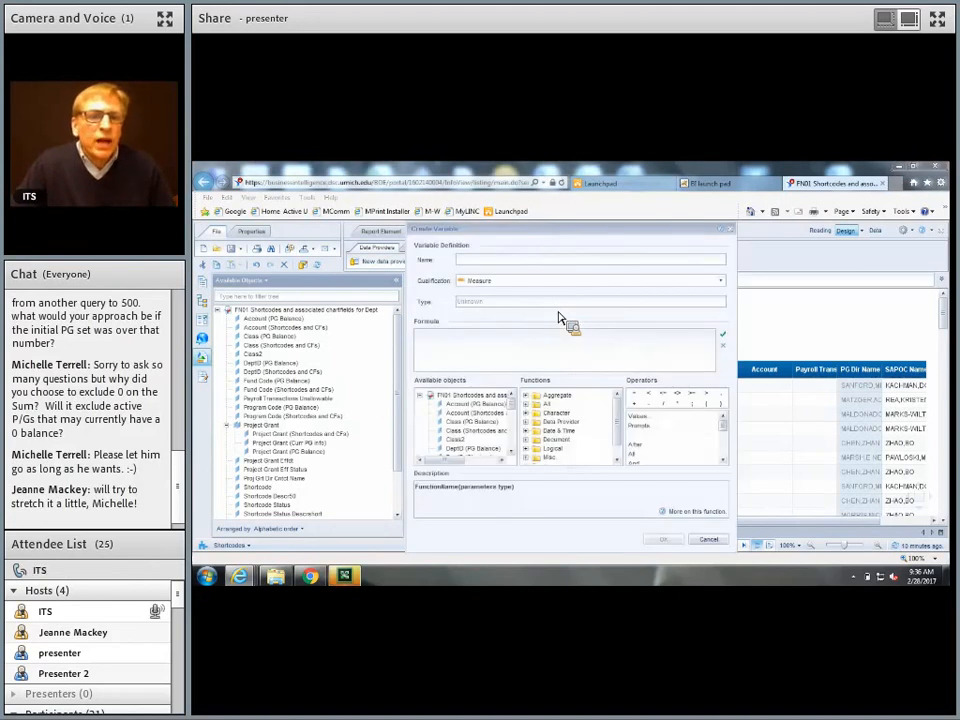
click(547, 262)
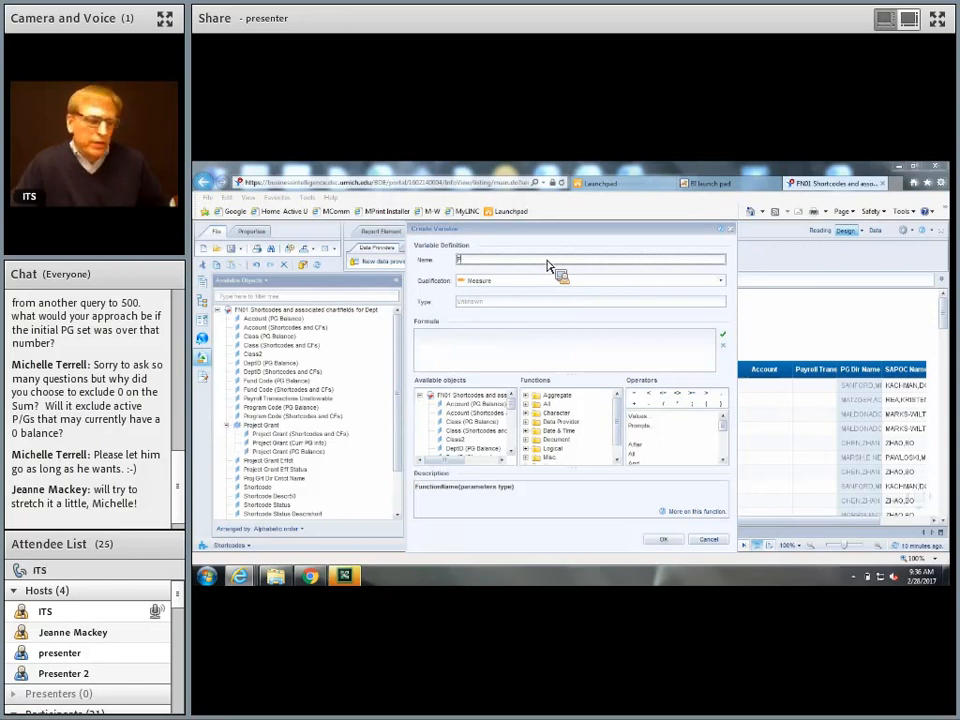
text(PG Bal)
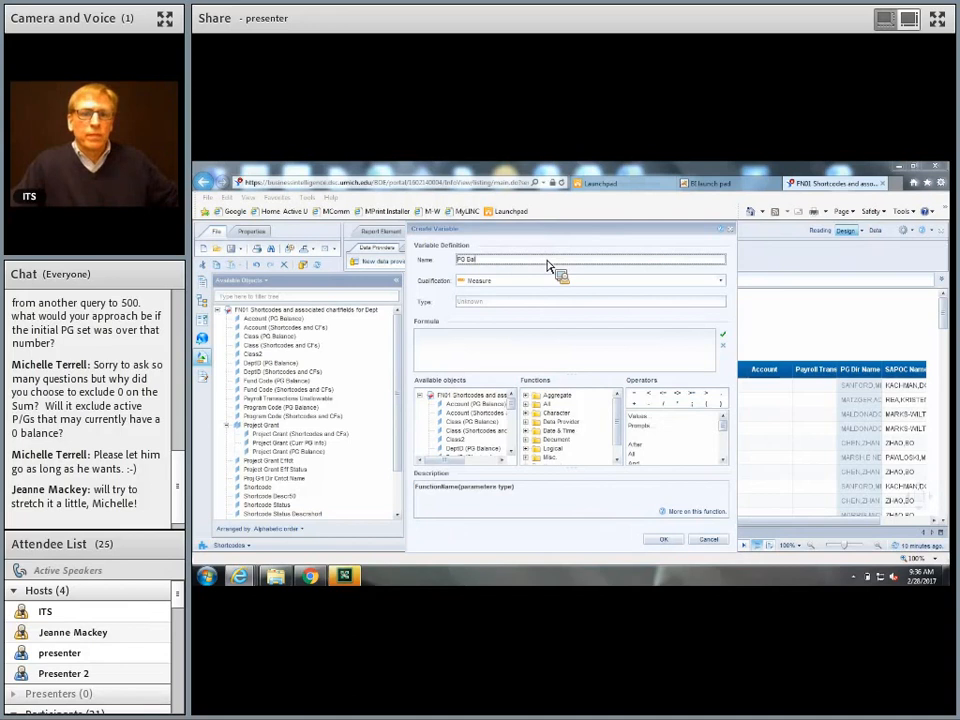
text(ance)
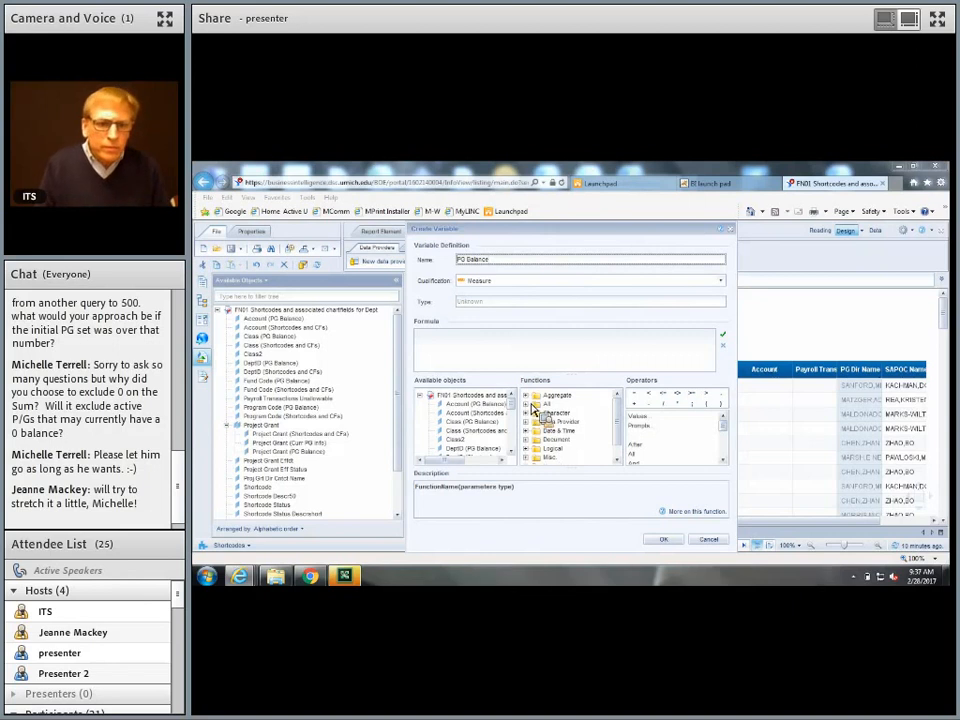
Define the PG Balance formula as =-1*[Sum of Dollar Amount] and create the variable
drag(517, 405, 517, 449)
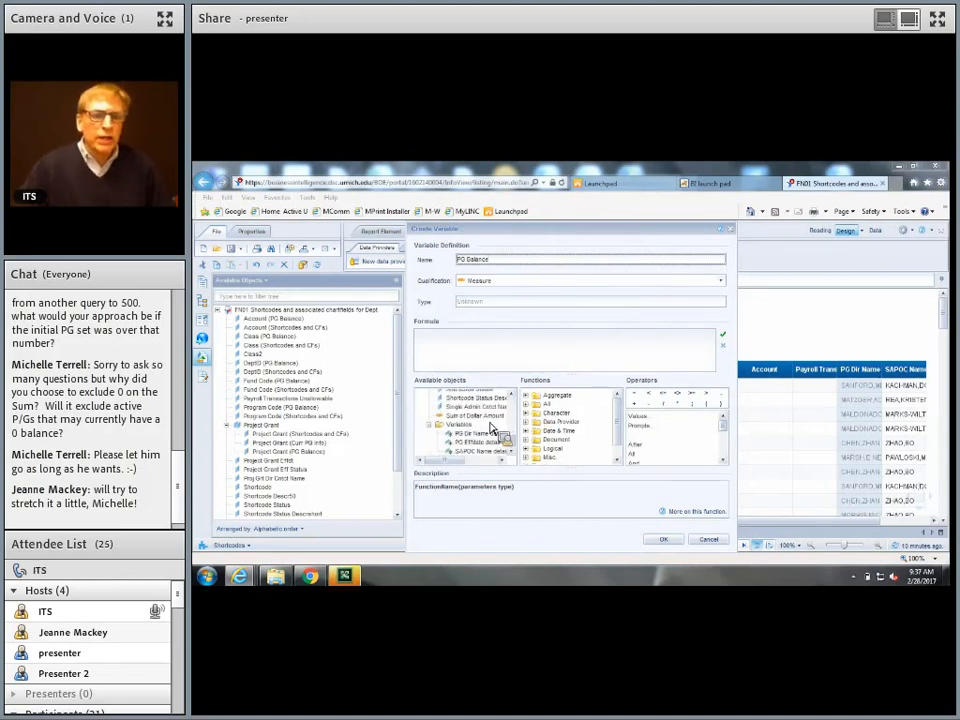
double_click(478, 416)
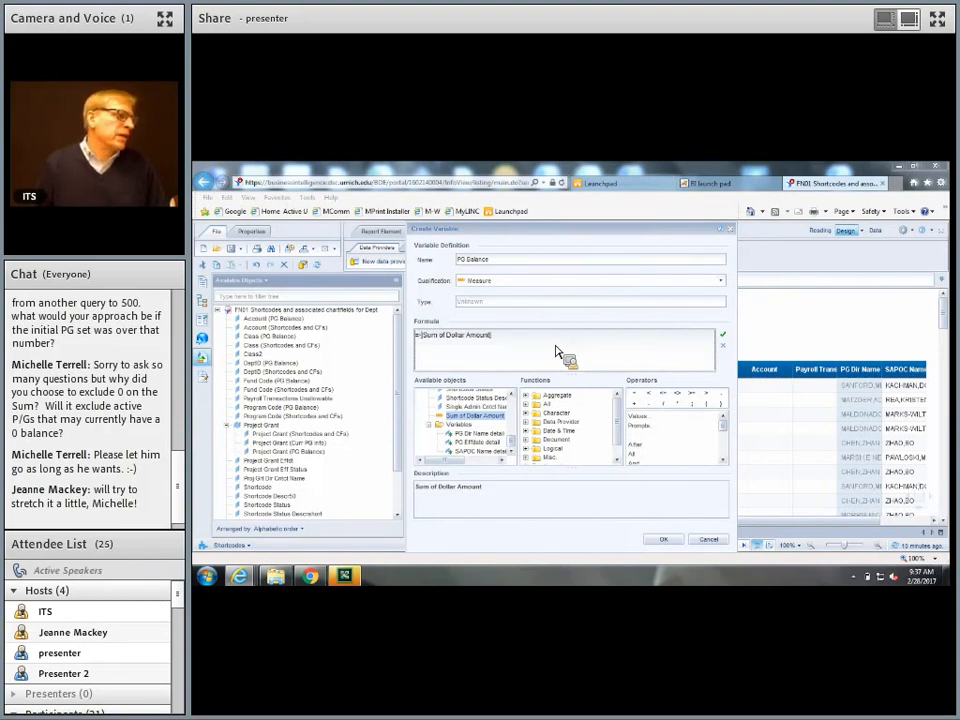
text(-1)
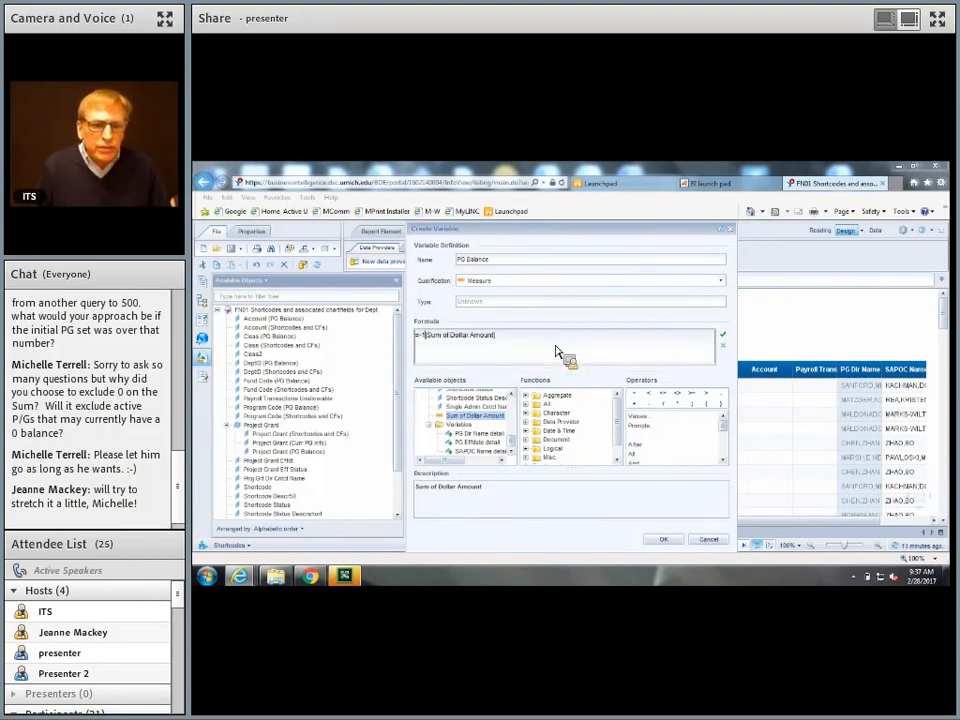
text(*)
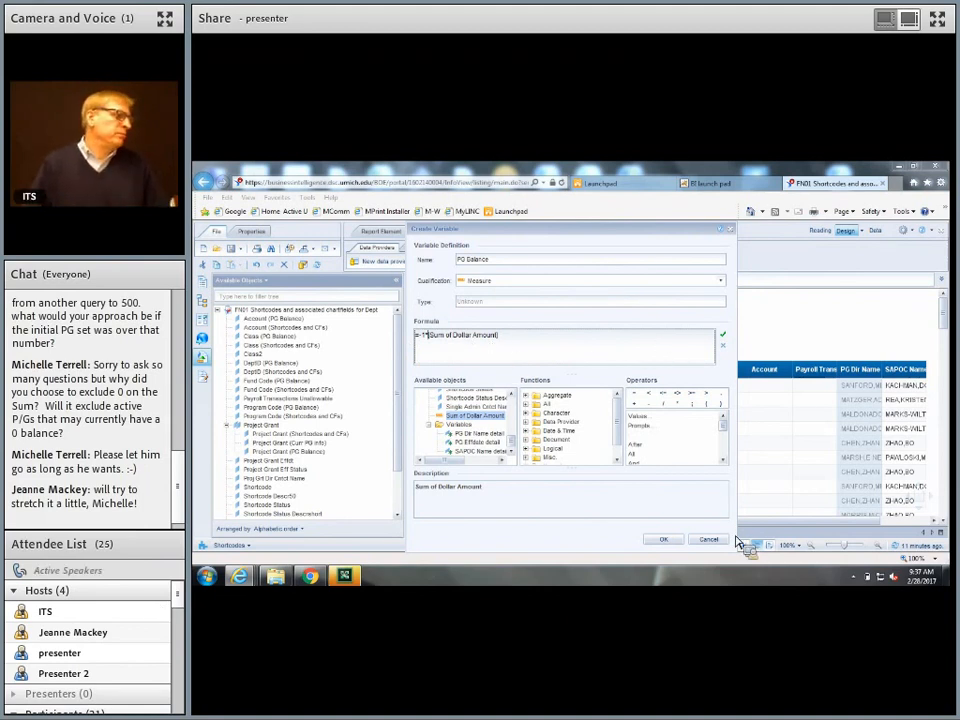
click(676, 540)
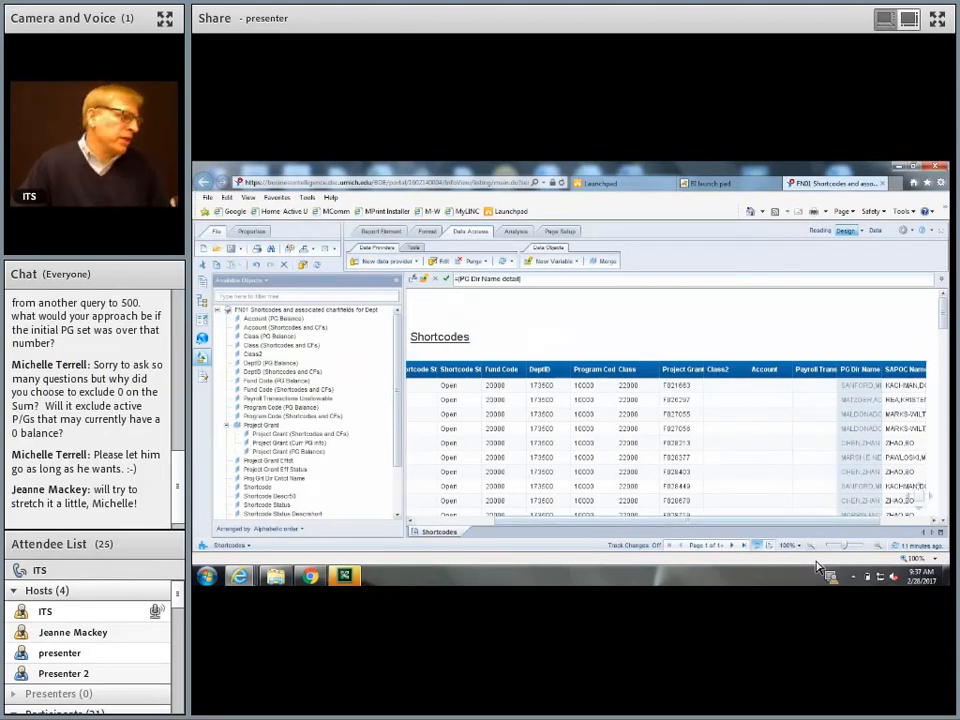
Add the PG Effdate detail variable as a column after the SAPOC Name detail column of the Shortcodes table
drag(765, 524, 810, 527)
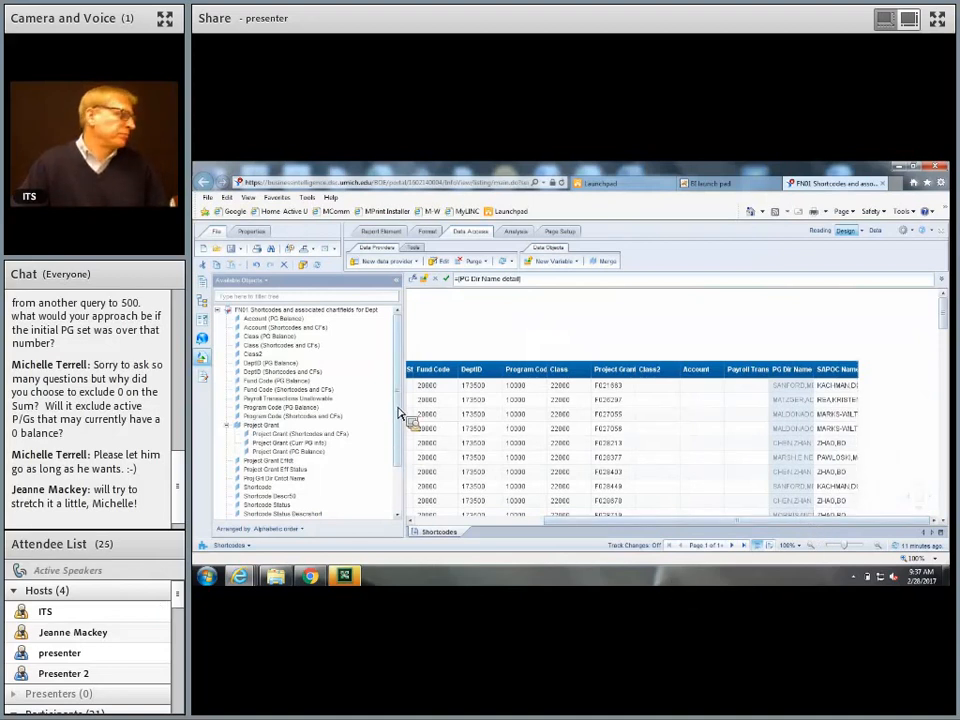
drag(399, 391, 403, 461)
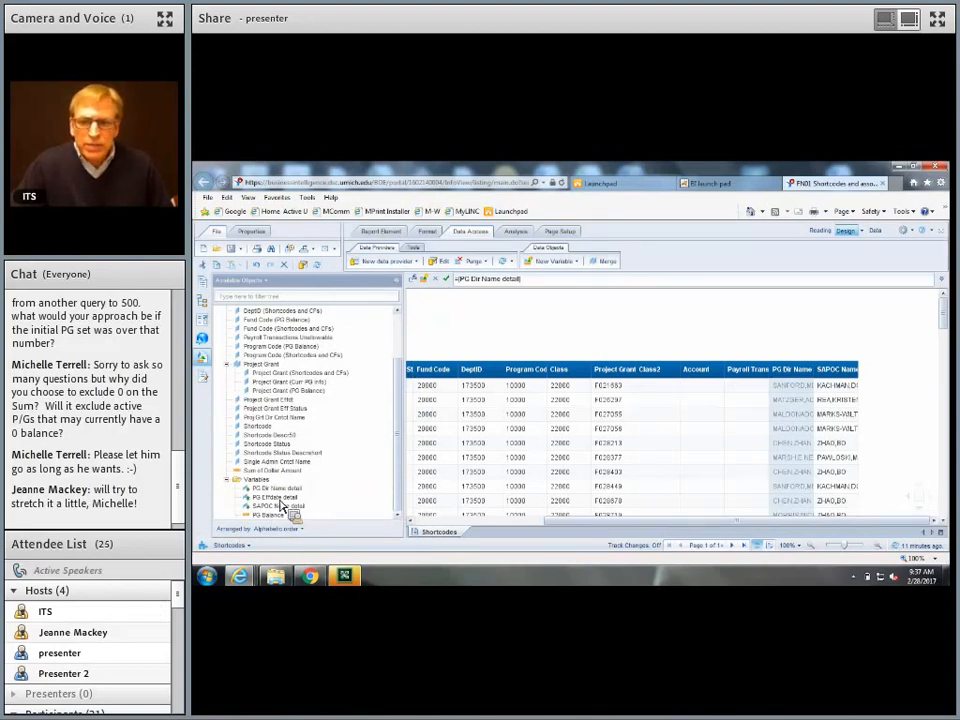
drag(293, 503, 857, 450)
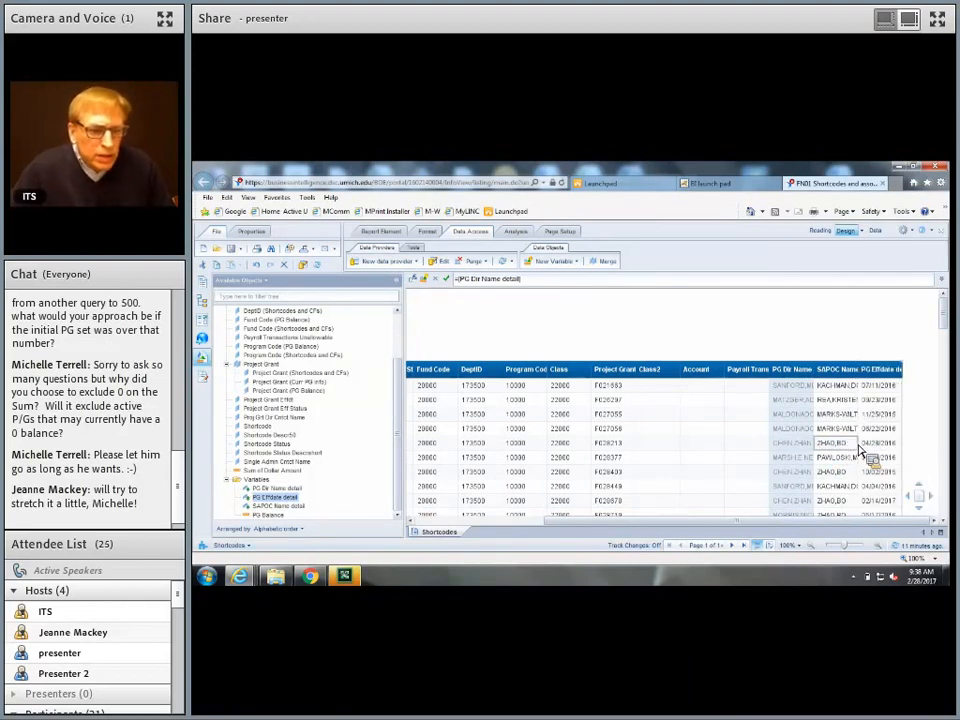
Add the PG Balance measure as the last column of the Shortcodes table, after the PG Effdate detail column
click(274, 516)
drag(278, 524, 905, 465)
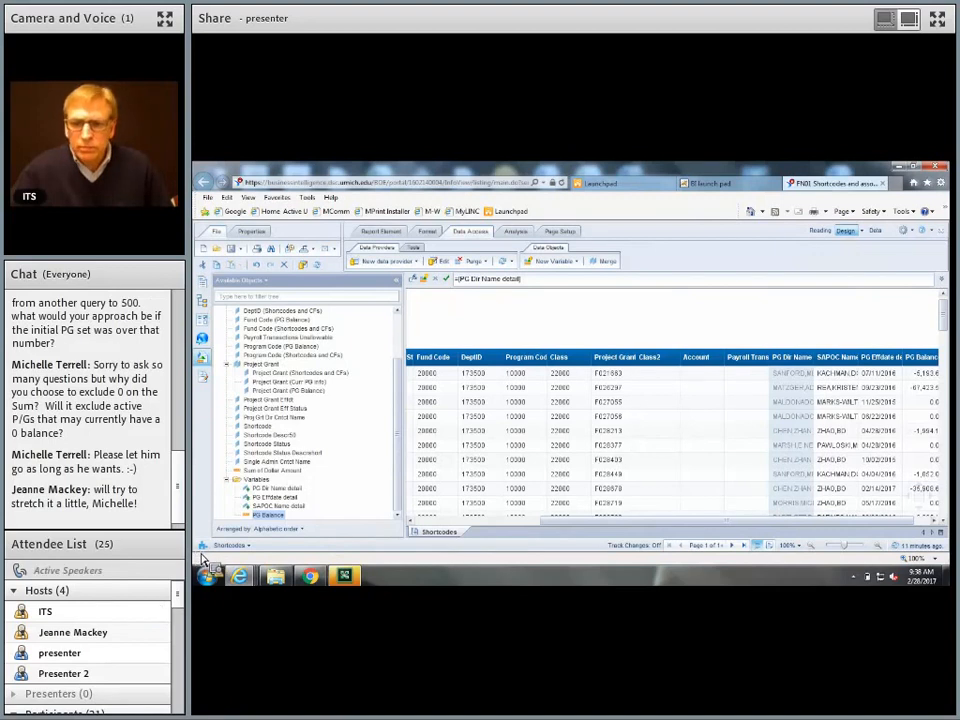
drag(615, 524, 488, 531)
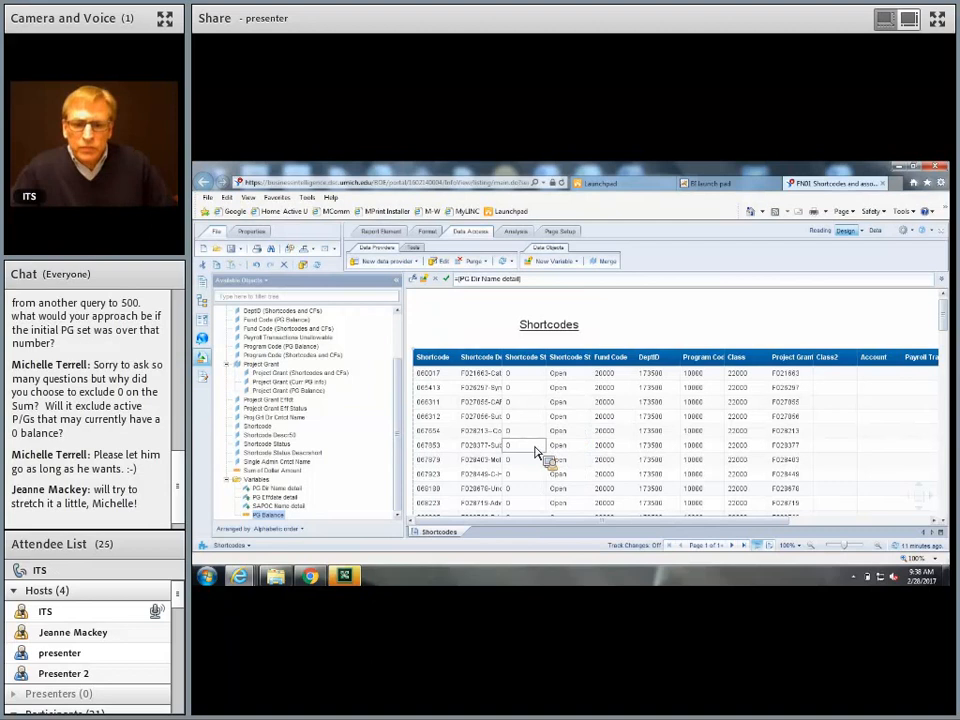
Format the Shortcode Descr50 column cells with autofit width and font size 8
drag(535, 458, 496, 427)
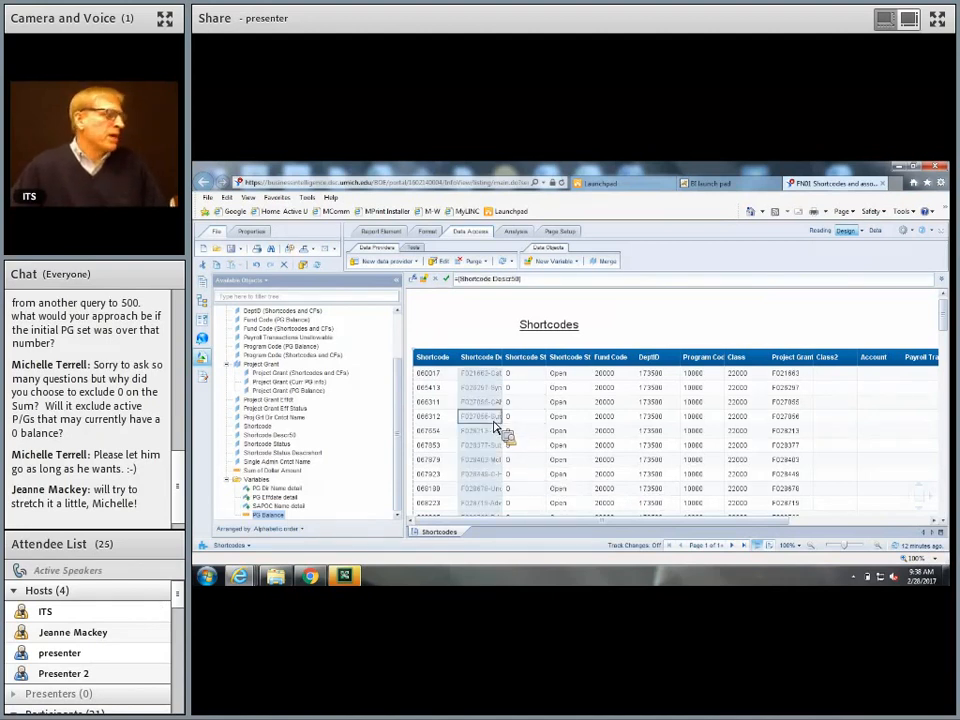
right_click(492, 427)
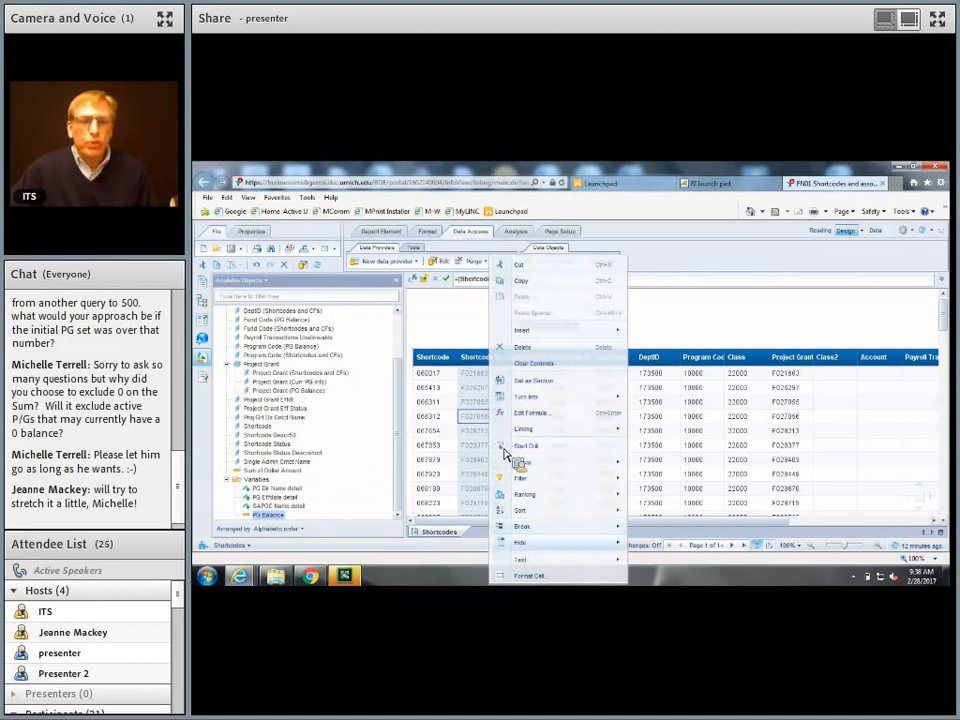
click(549, 578)
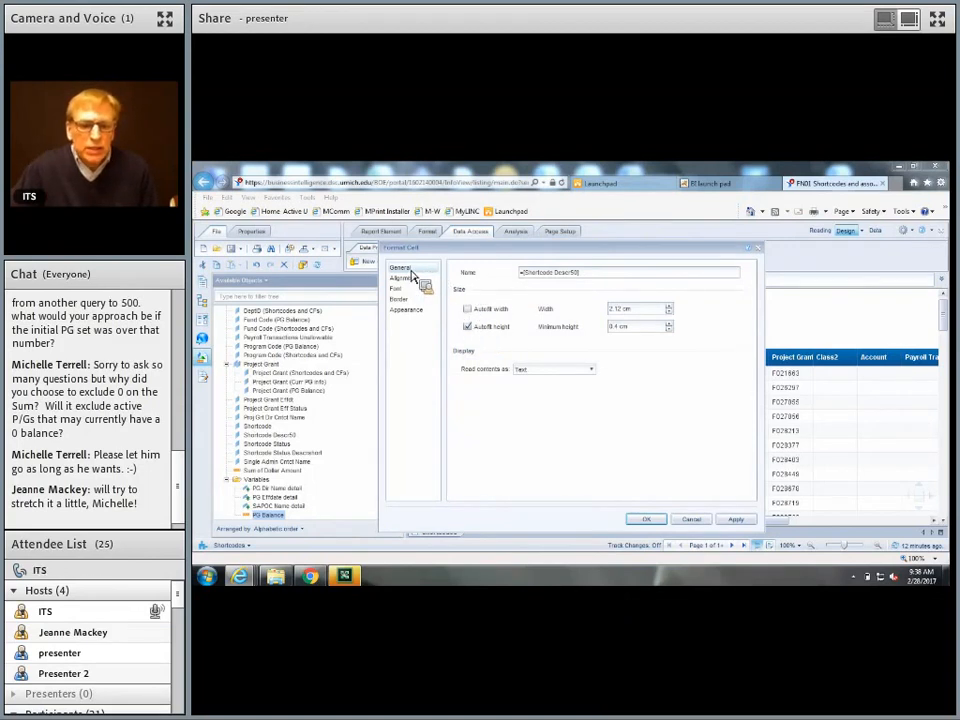
click(472, 314)
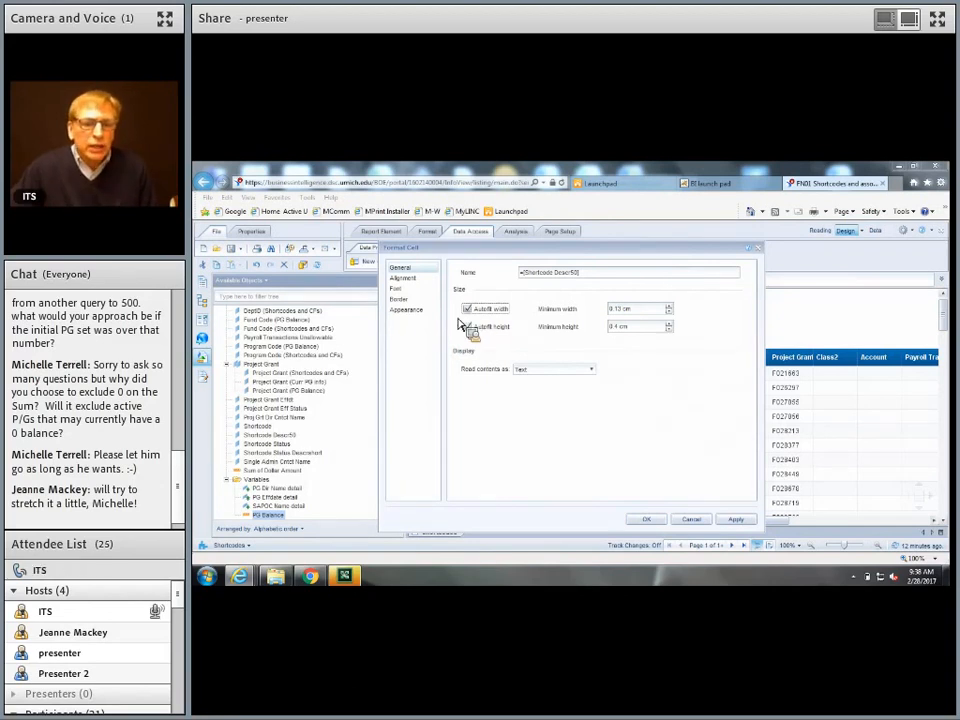
click(402, 290)
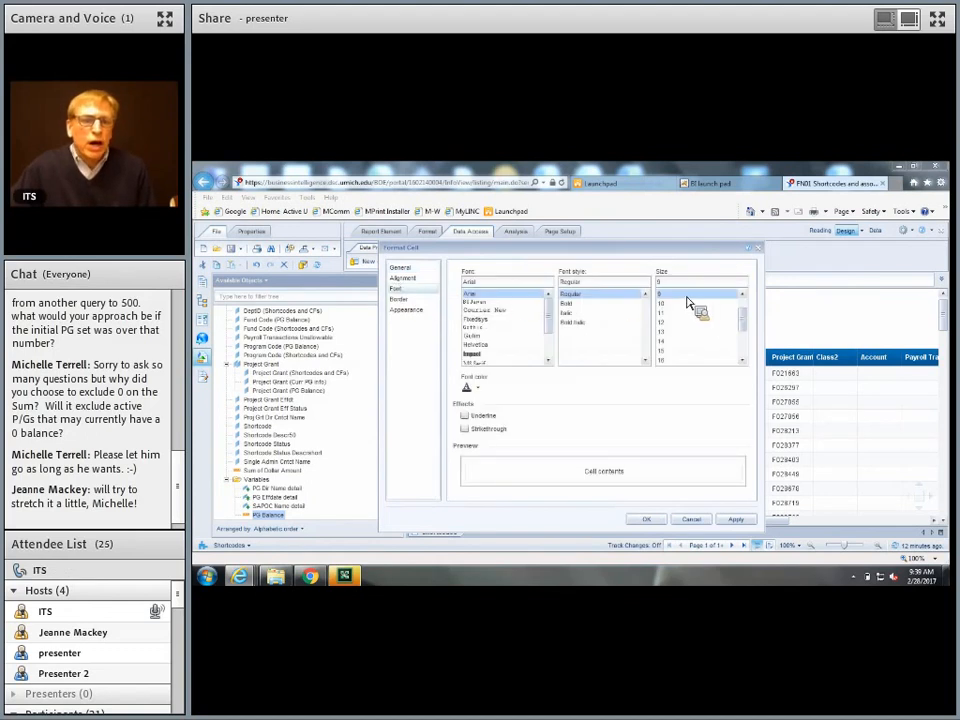
click(743, 294)
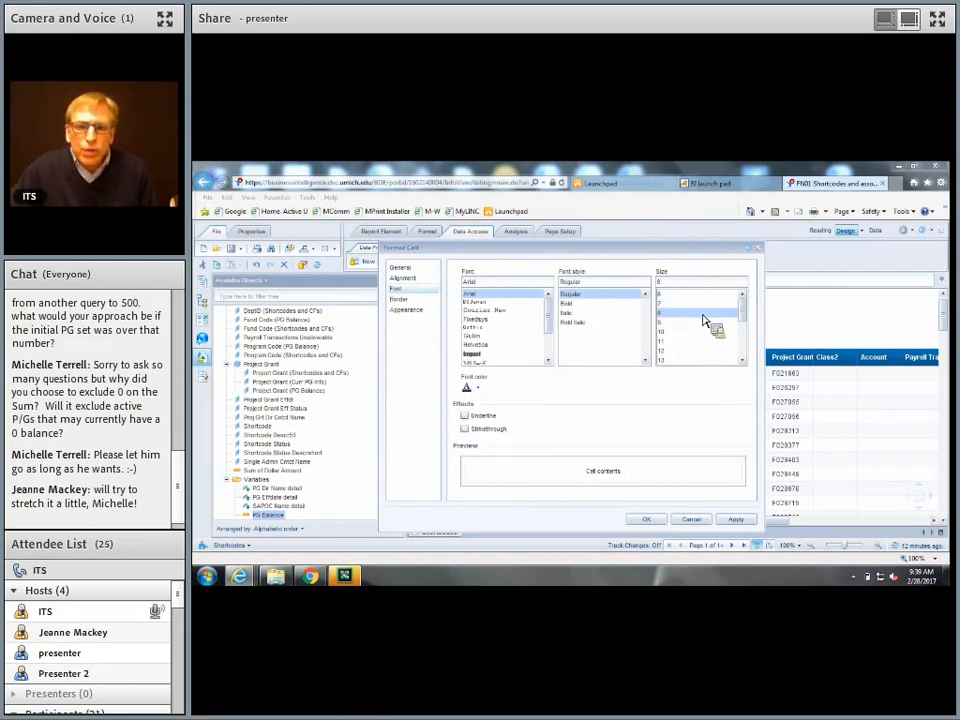
click(646, 520)
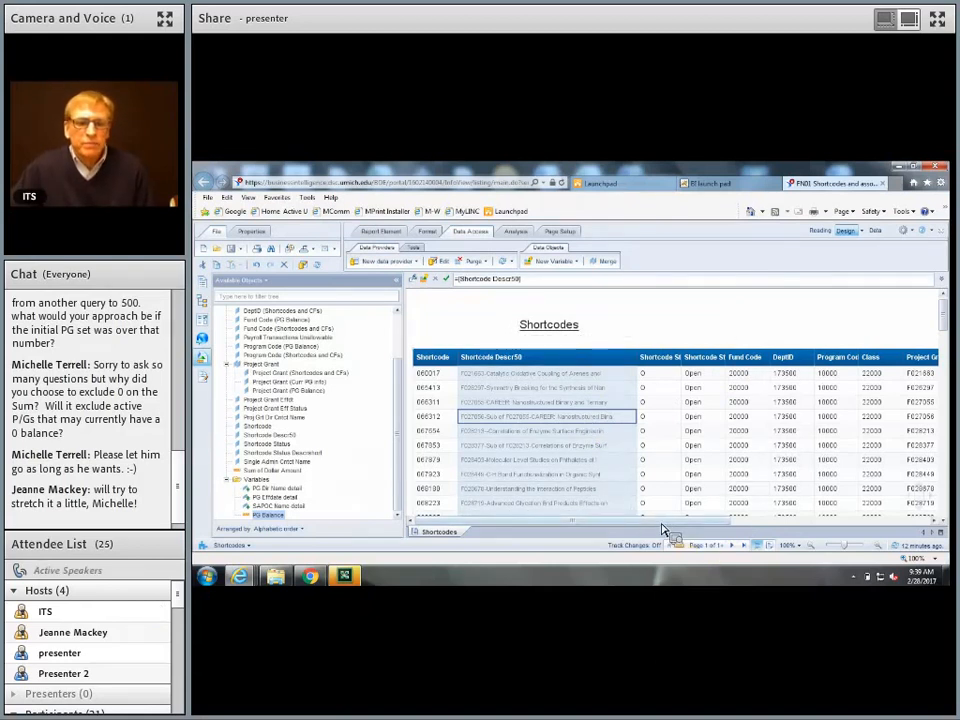
Format the PG Dir Name detail column cells with autofit width and font size 8
drag(662, 530, 808, 538)
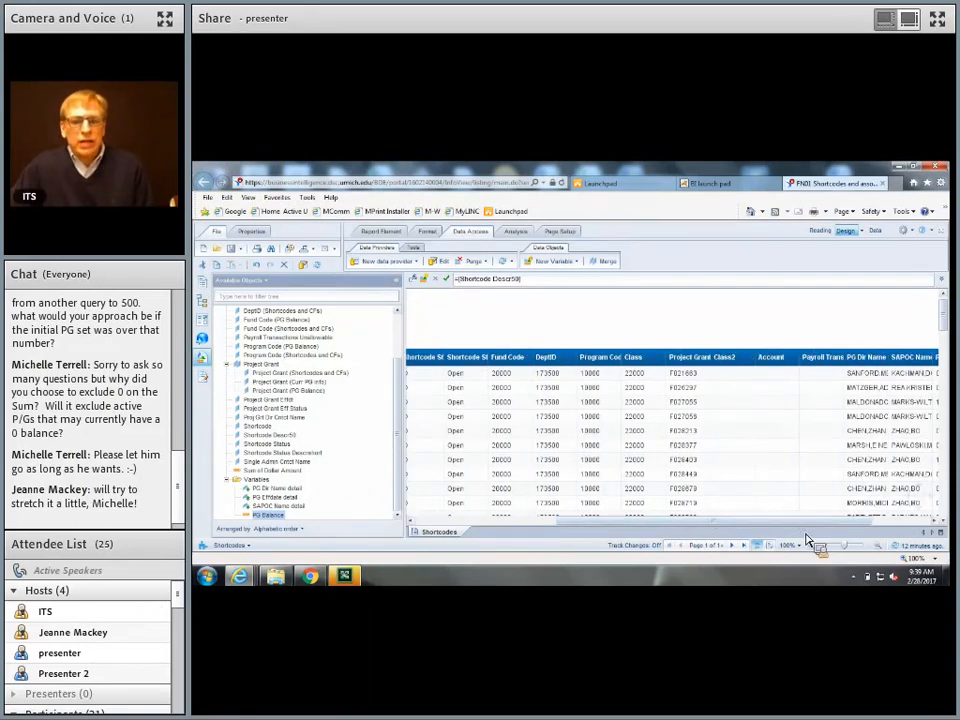
drag(806, 536, 879, 450)
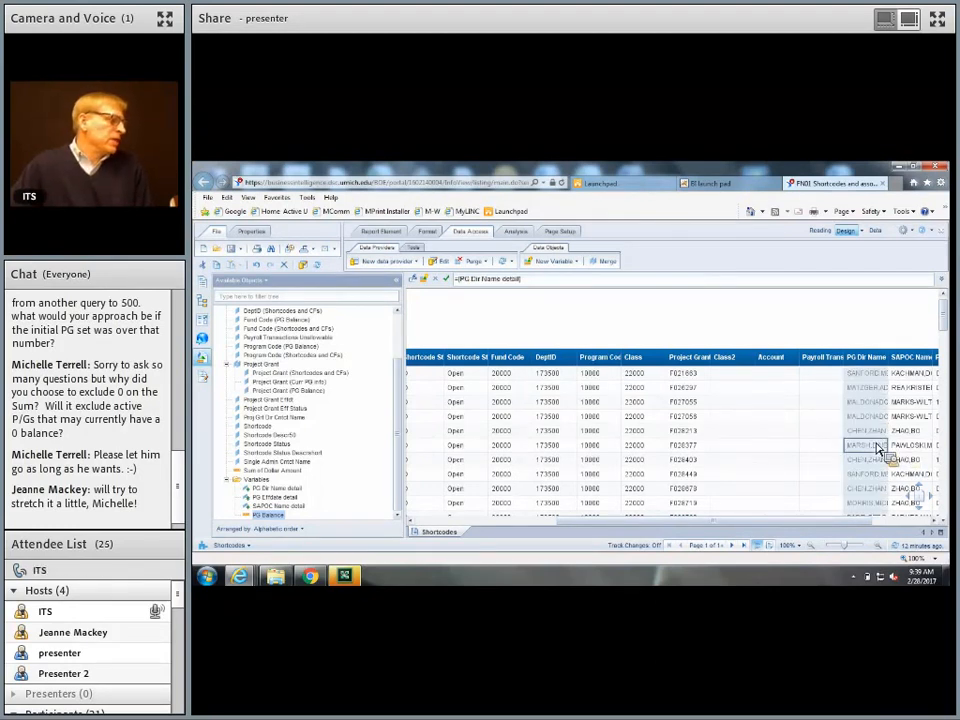
right_click(881, 451)
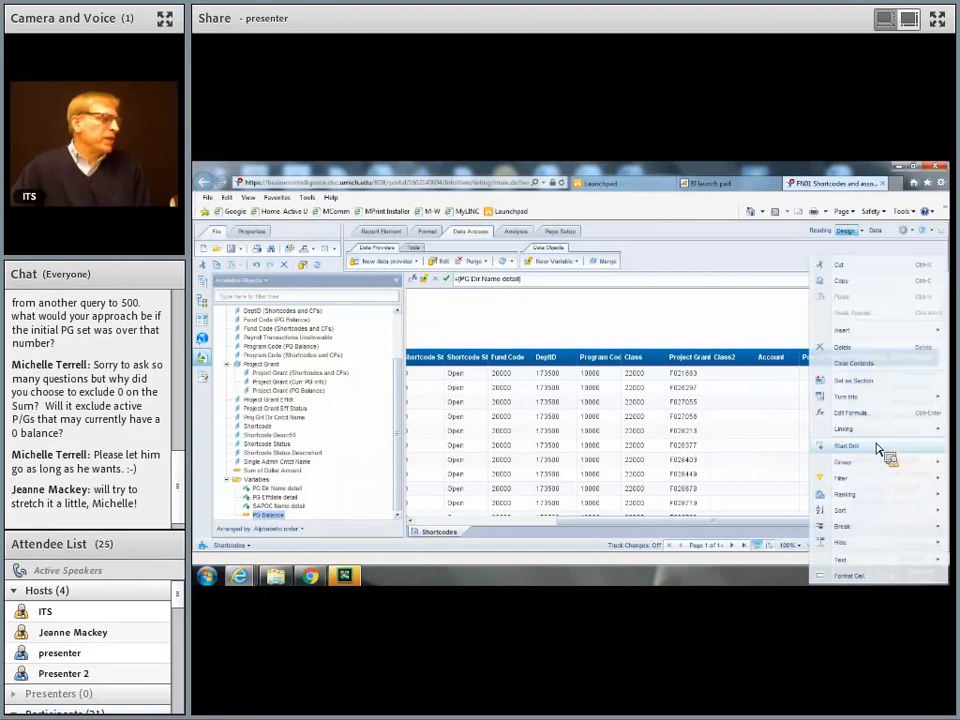
click(860, 578)
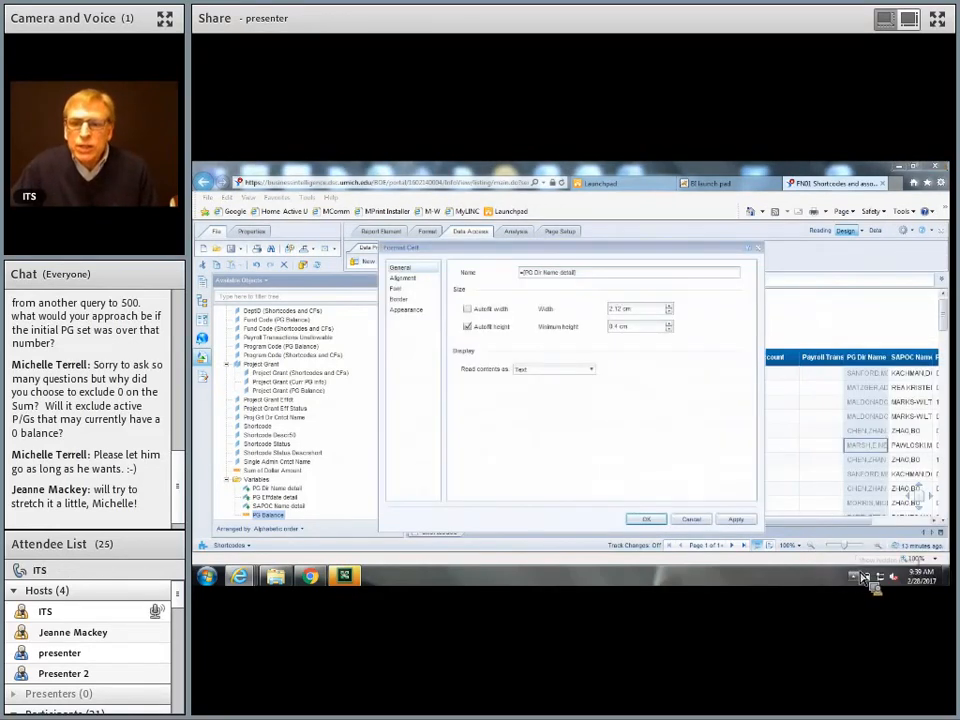
click(470, 311)
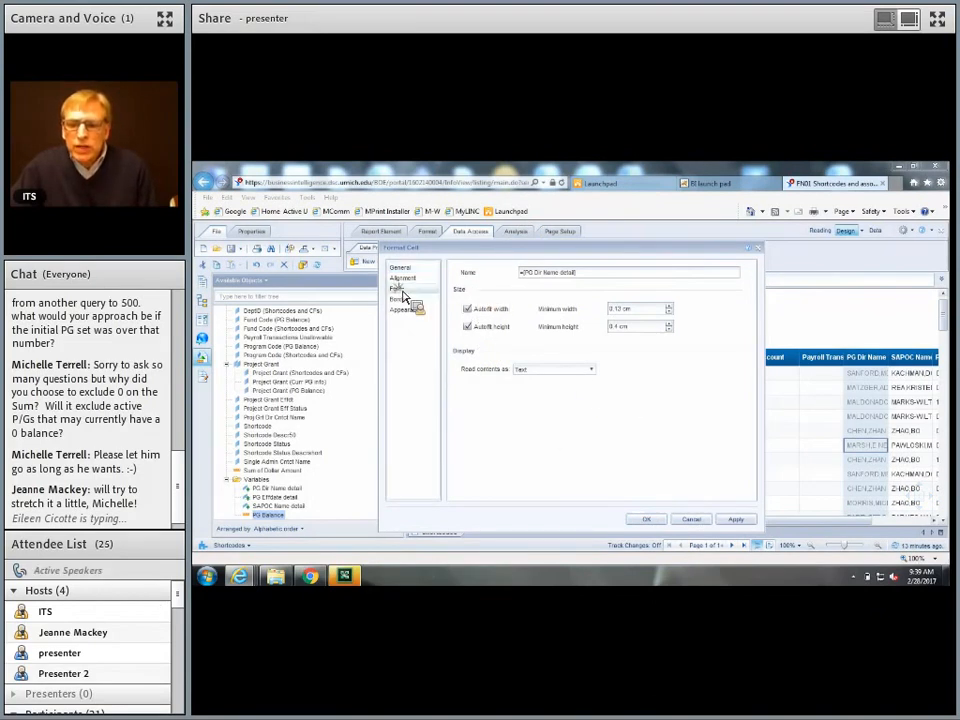
click(403, 294)
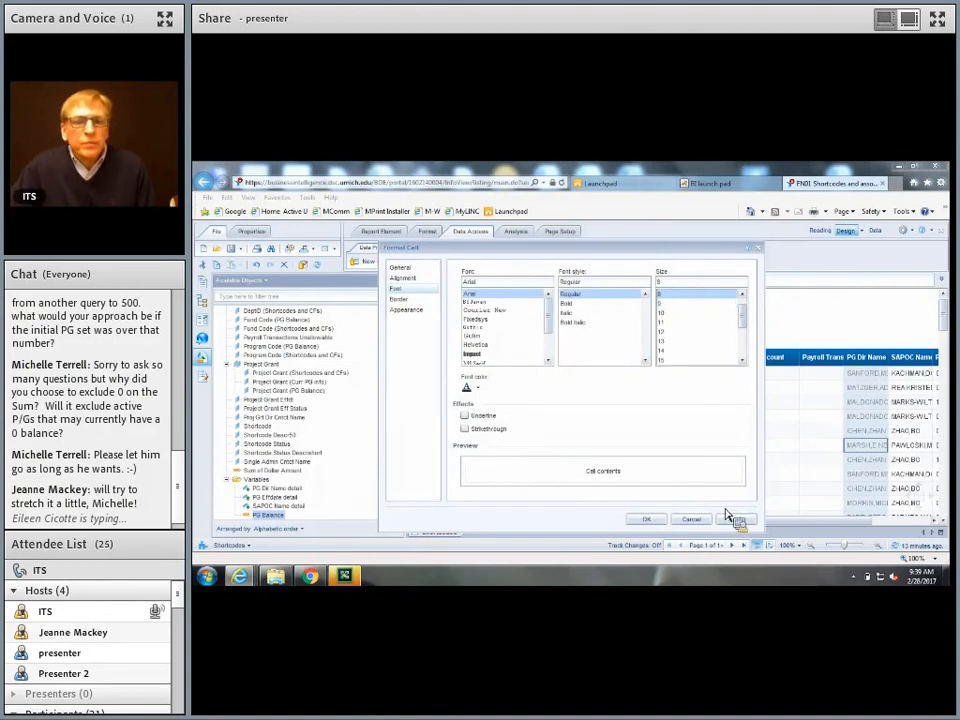
click(649, 521)
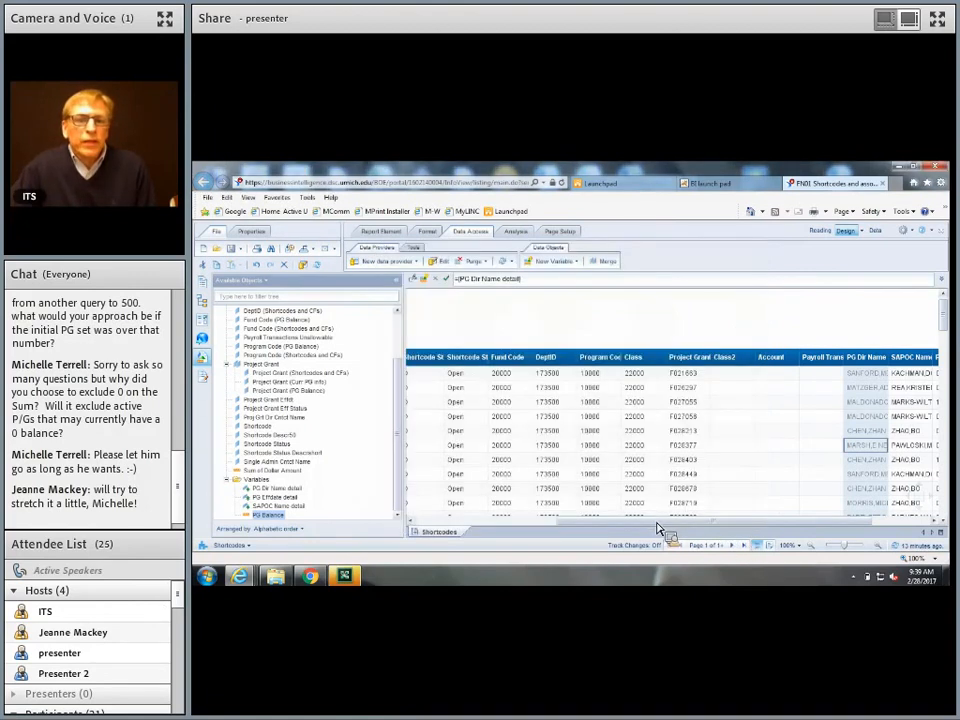
Format the SAPOC Name detail column cells with autofit width and font size 8
drag(756, 523, 782, 533)
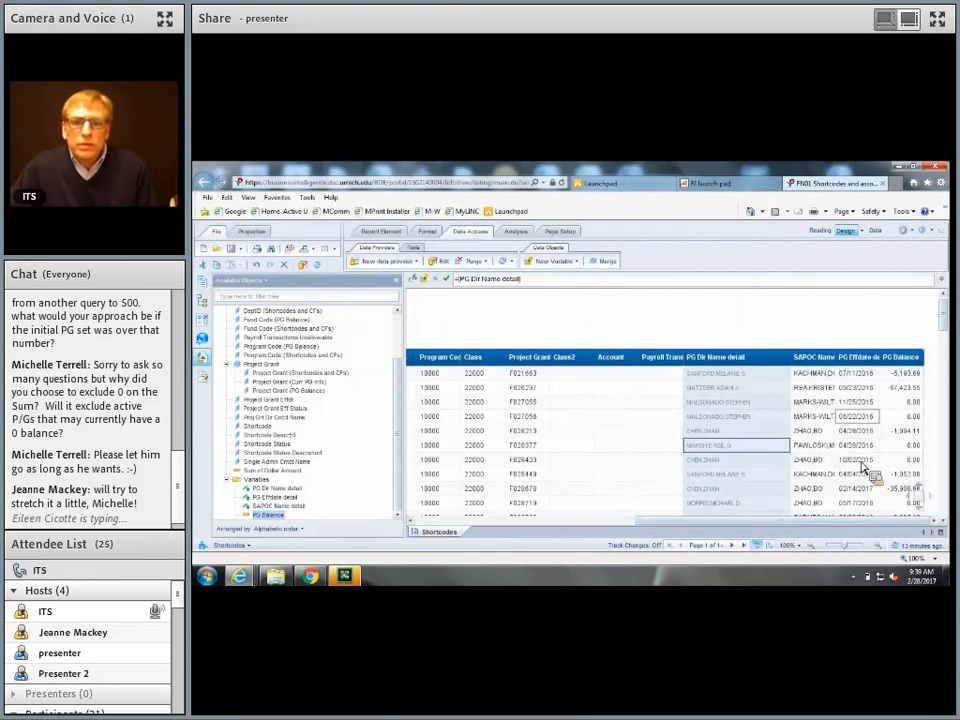
click(828, 440)
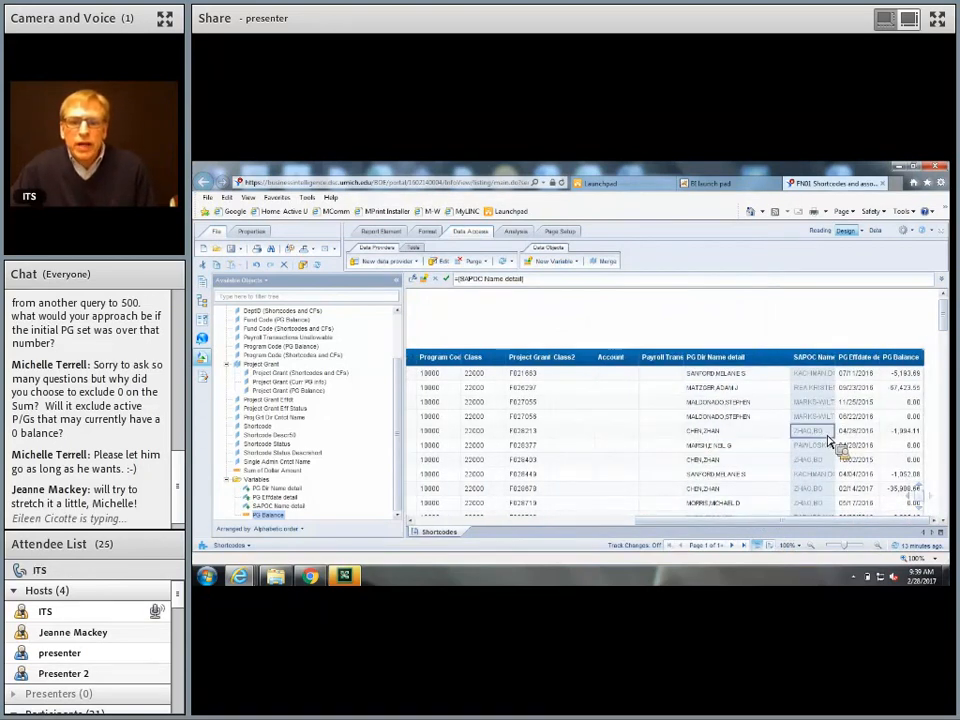
right_click(828, 440)
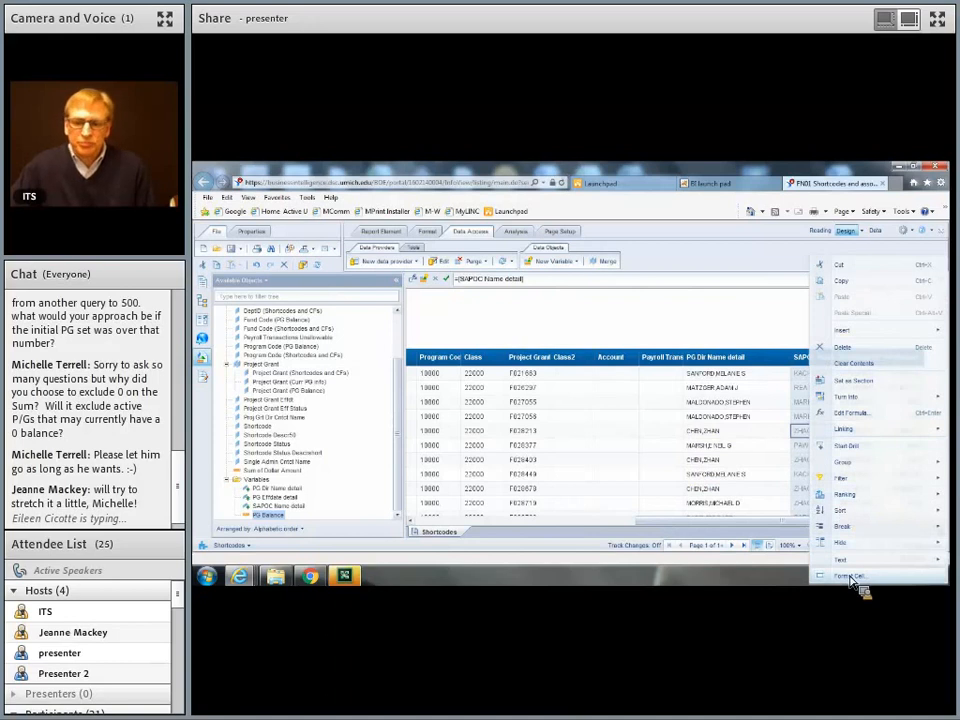
click(850, 577)
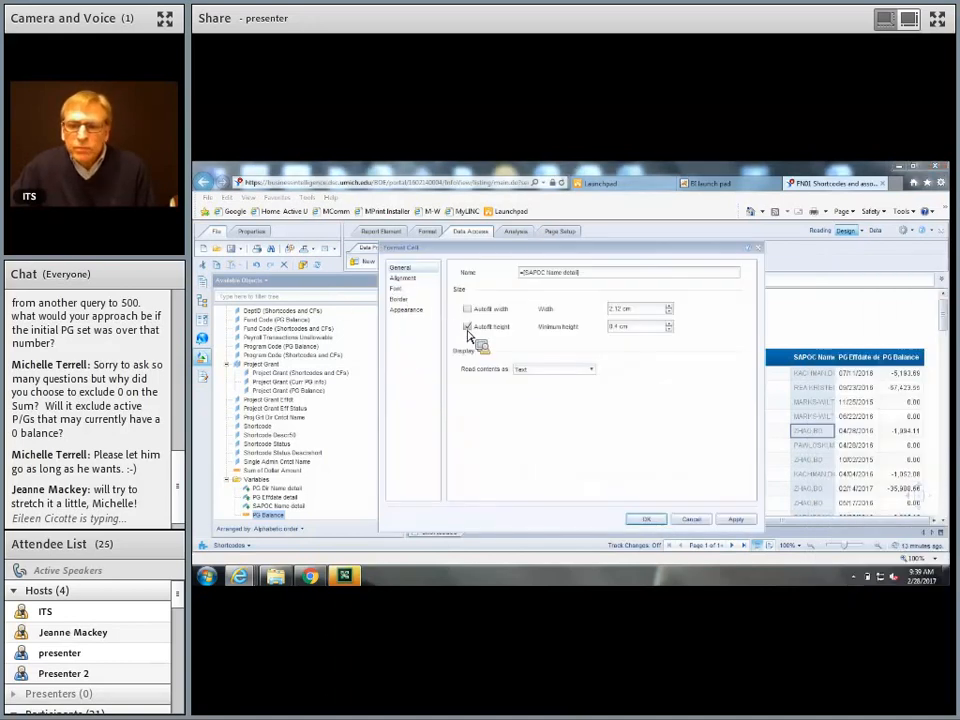
click(467, 310)
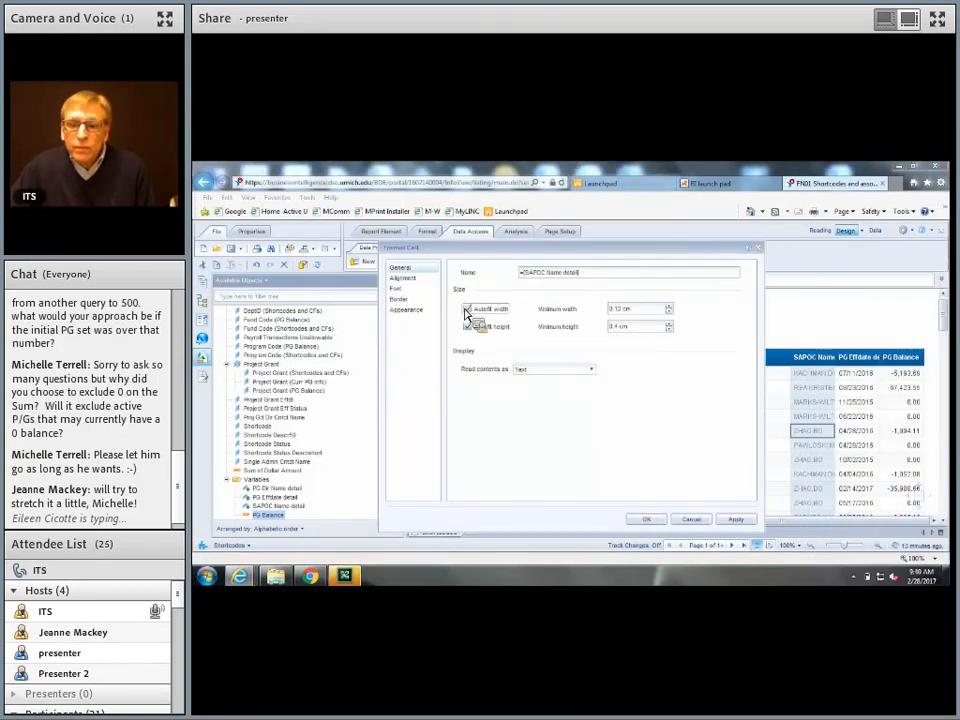
click(397, 289)
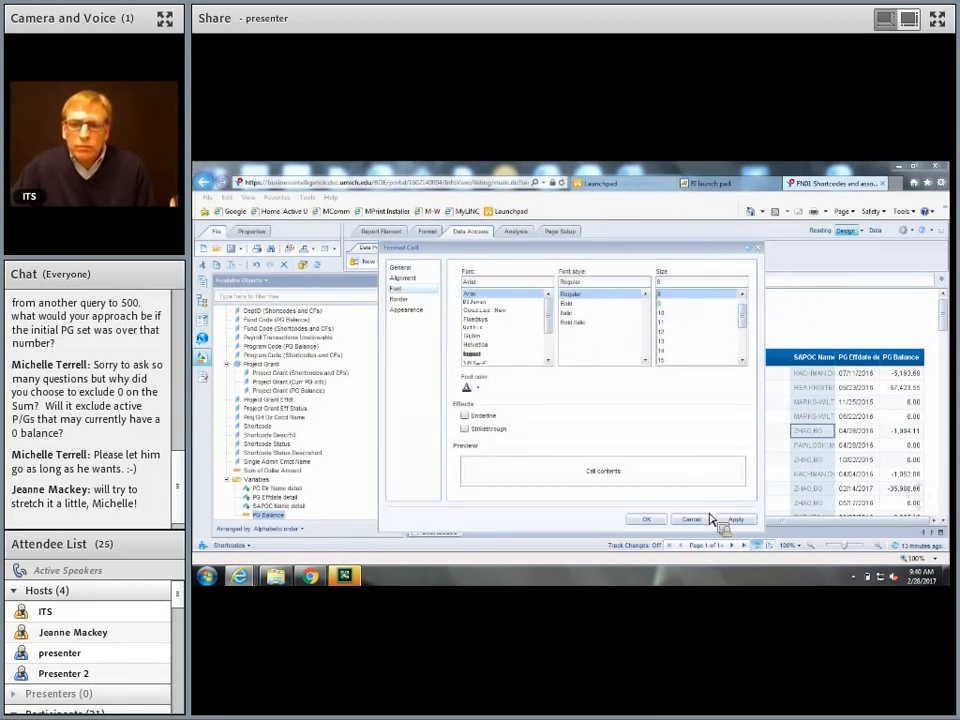
click(655, 521)
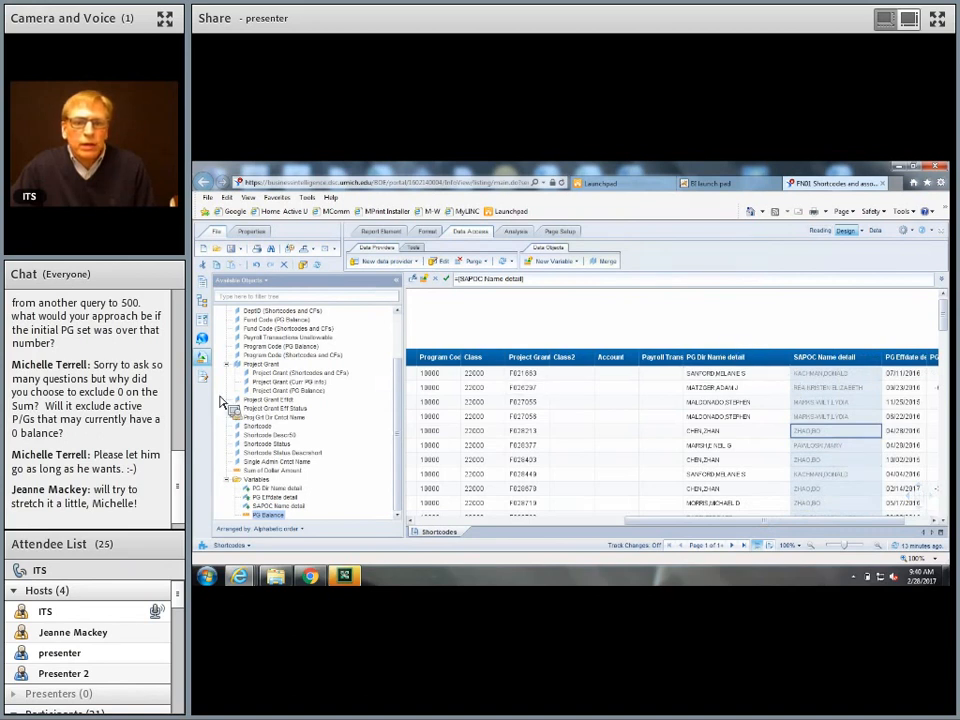
Switch to the BI launch pad and open the signed-in account's own folder in User-Shared under Public Folders
drag(224, 450, 340, 258)
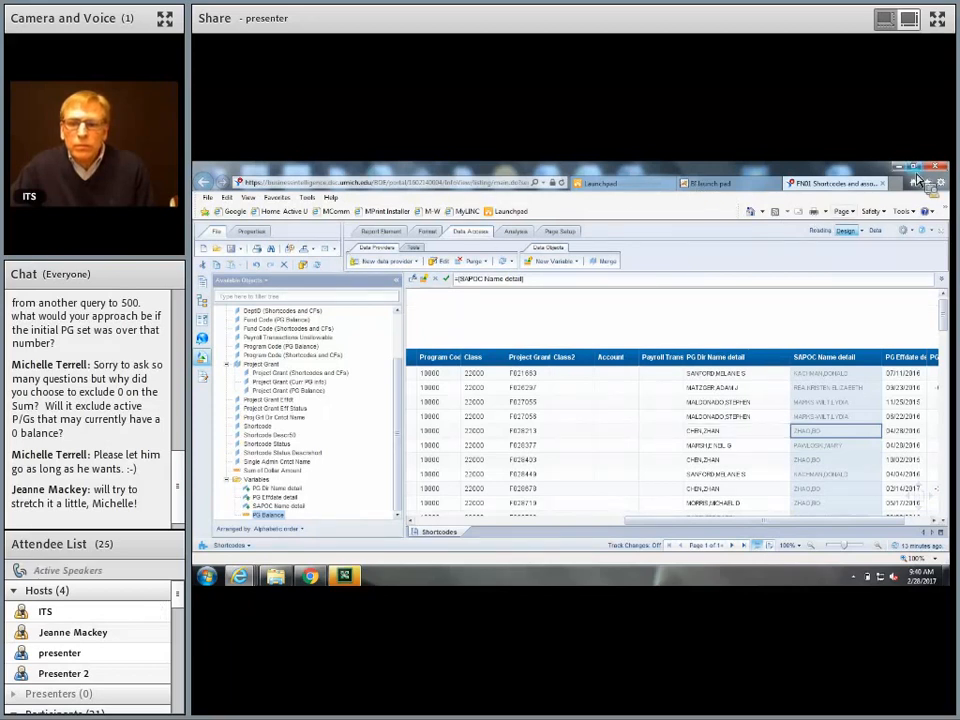
click(722, 190)
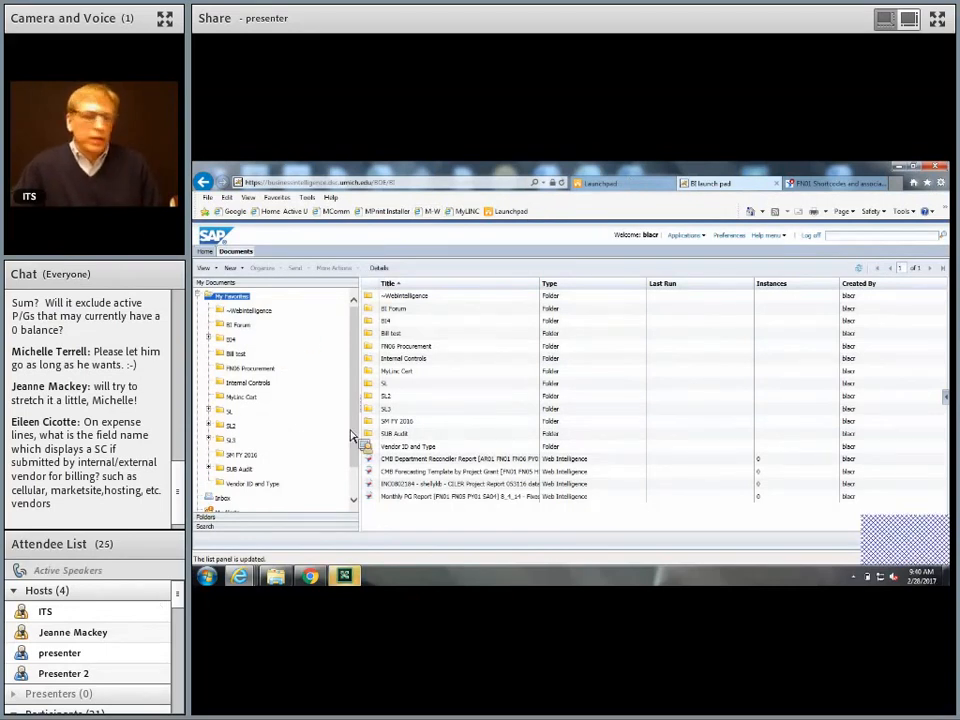
click(210, 525)
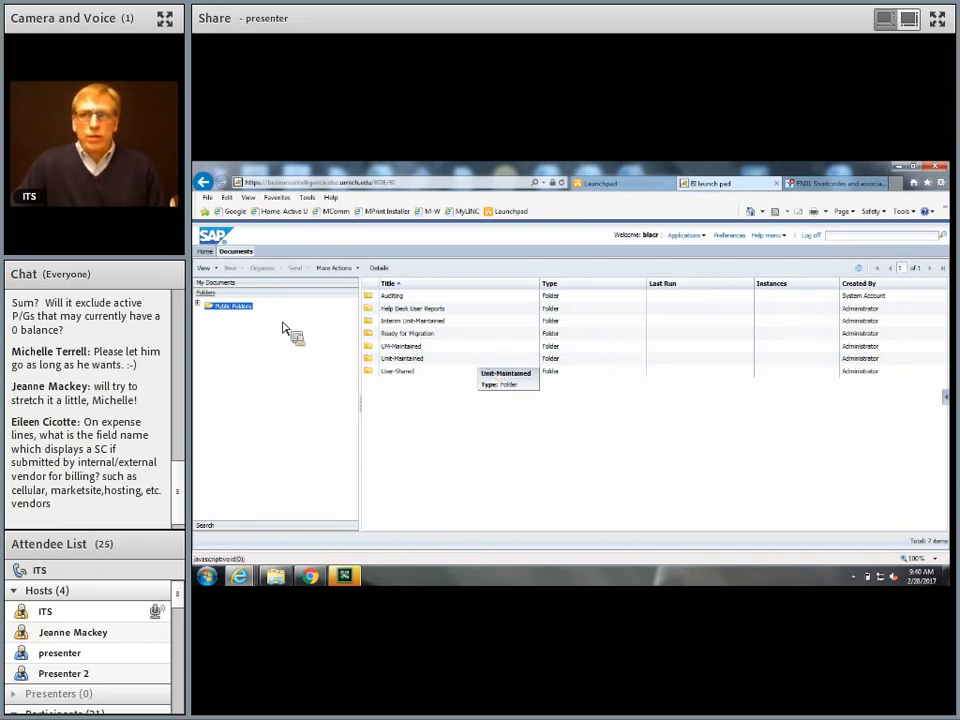
click(200, 306)
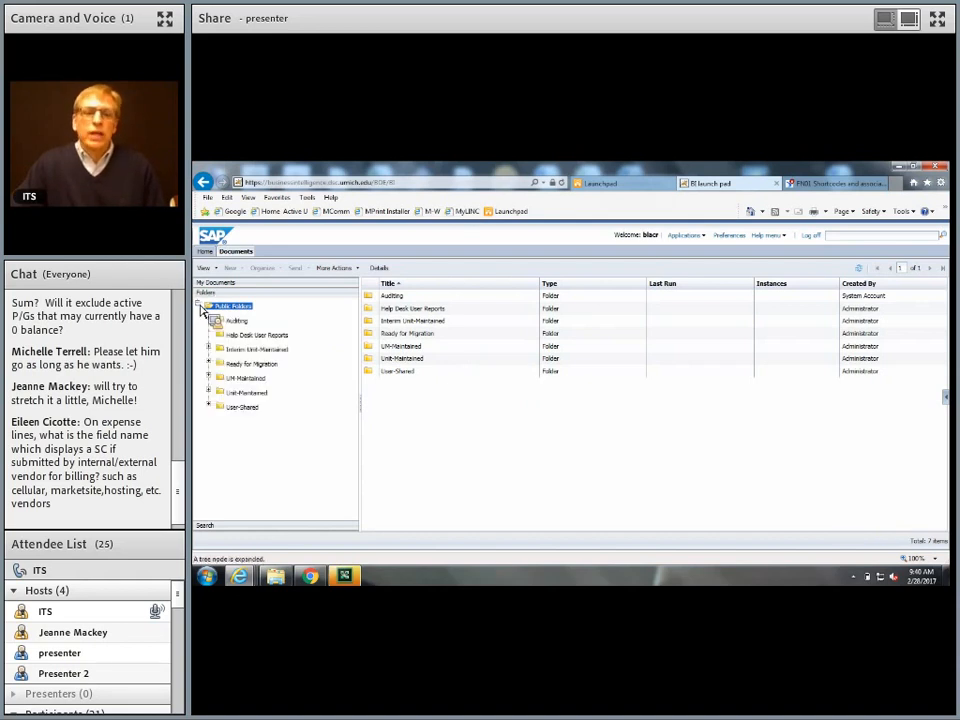
click(241, 409)
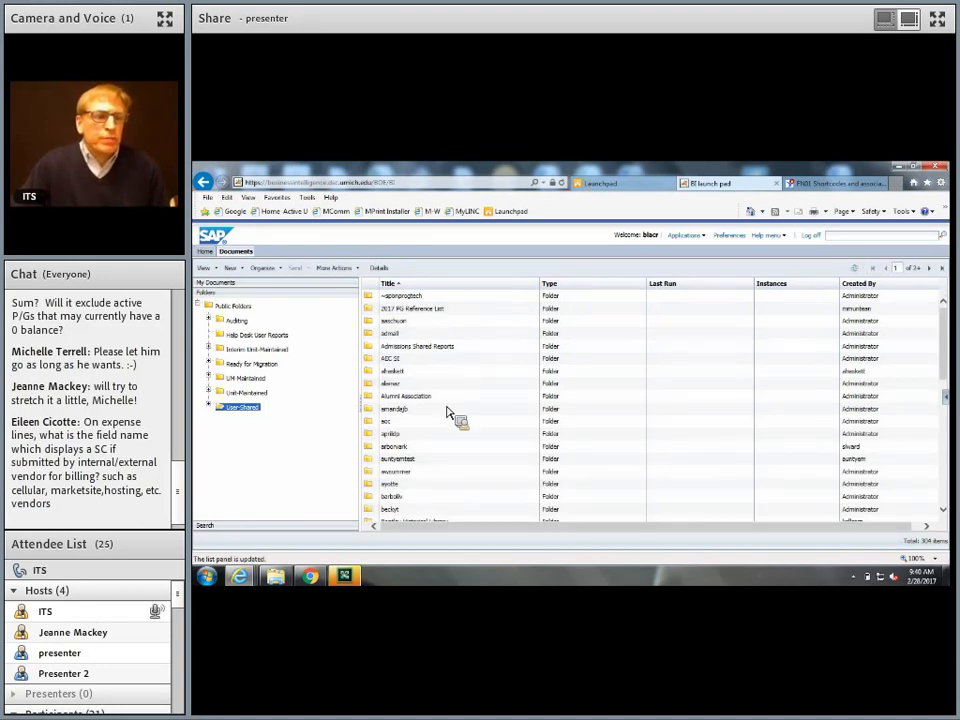
scroll(514, 401, down, 3)
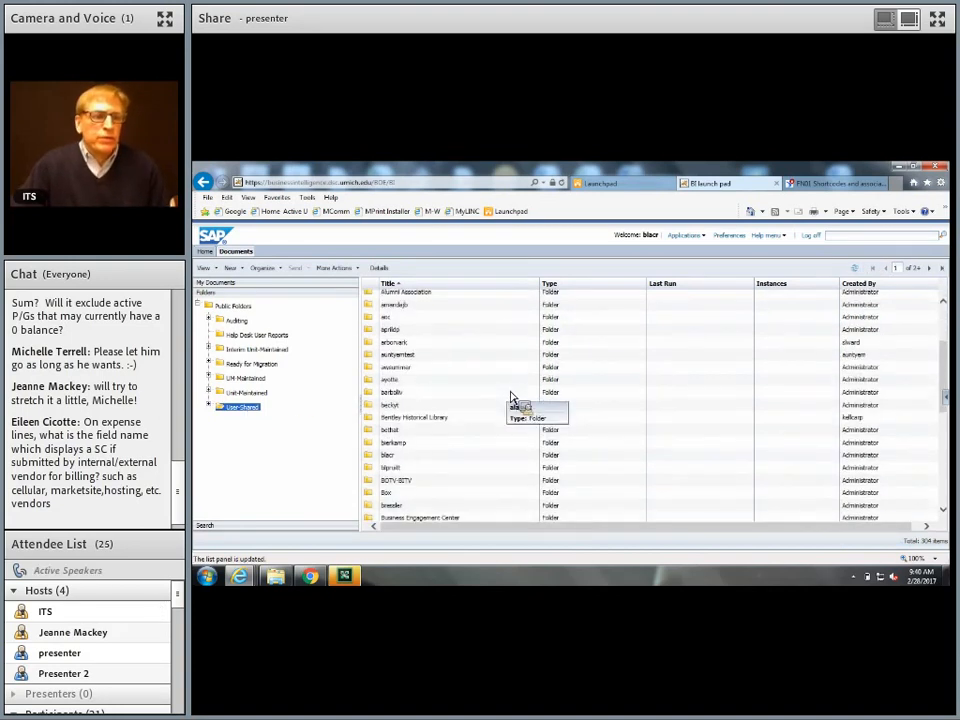
double_click(376, 457)
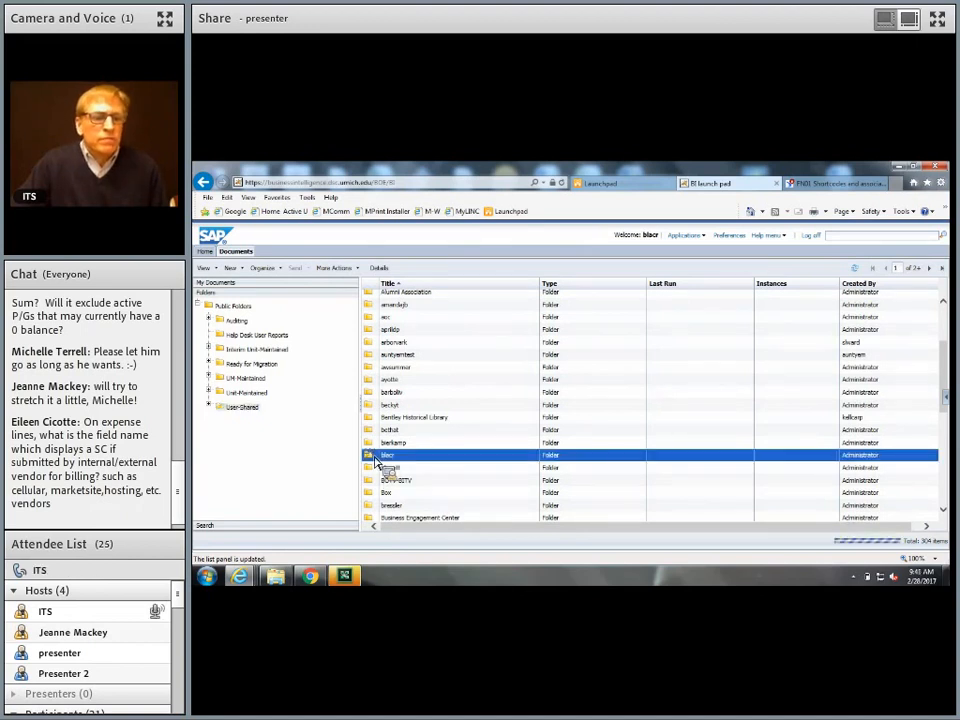